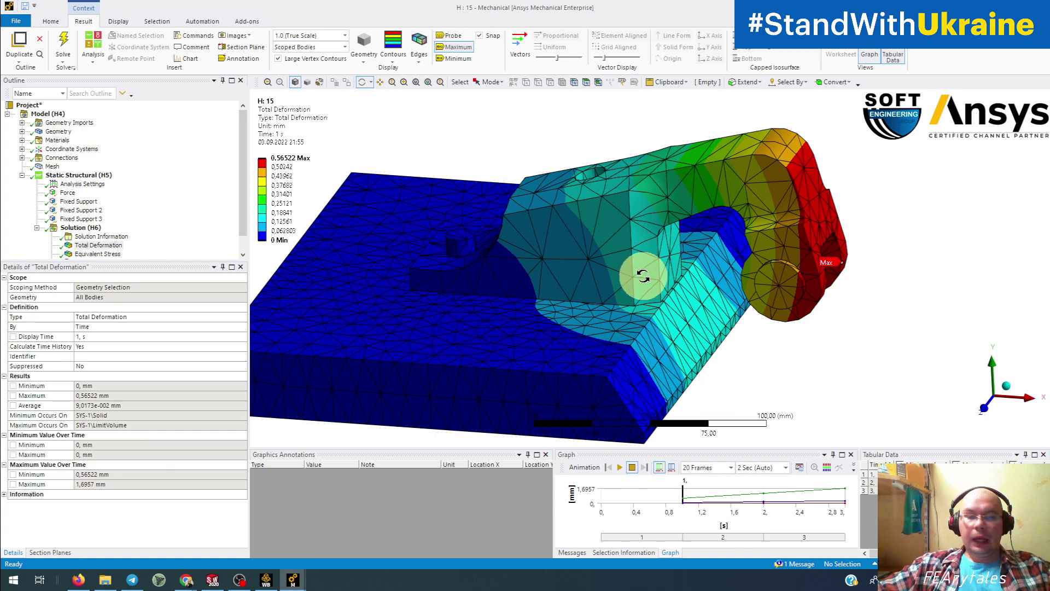
# - View the total deformation in the K: 2 model, and inspect the equivalent stress plot in the R: 15 nonlin model
pyautogui.click(298, 569)
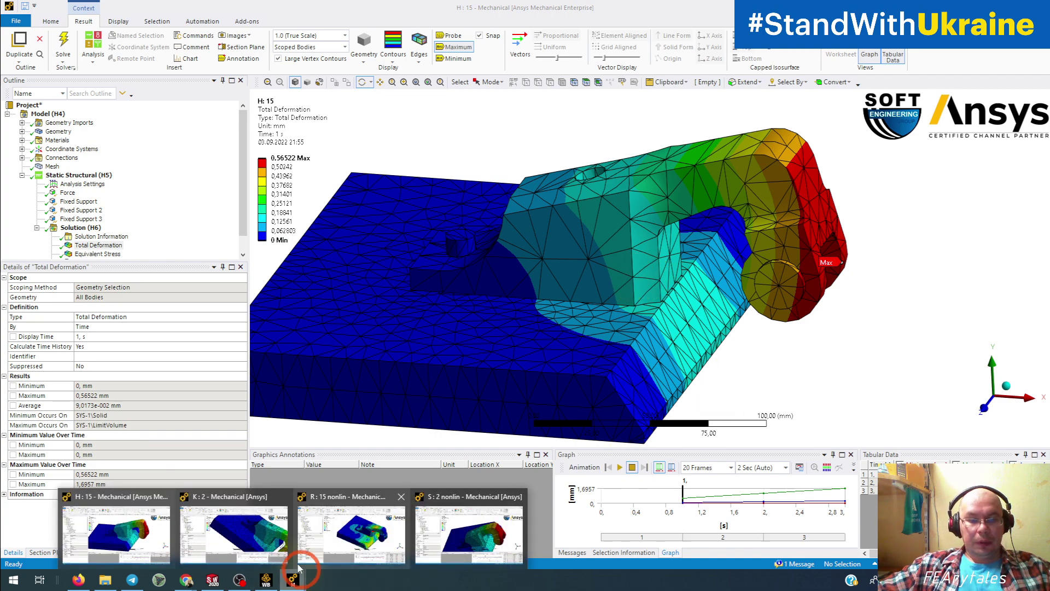
pyautogui.click(234, 527)
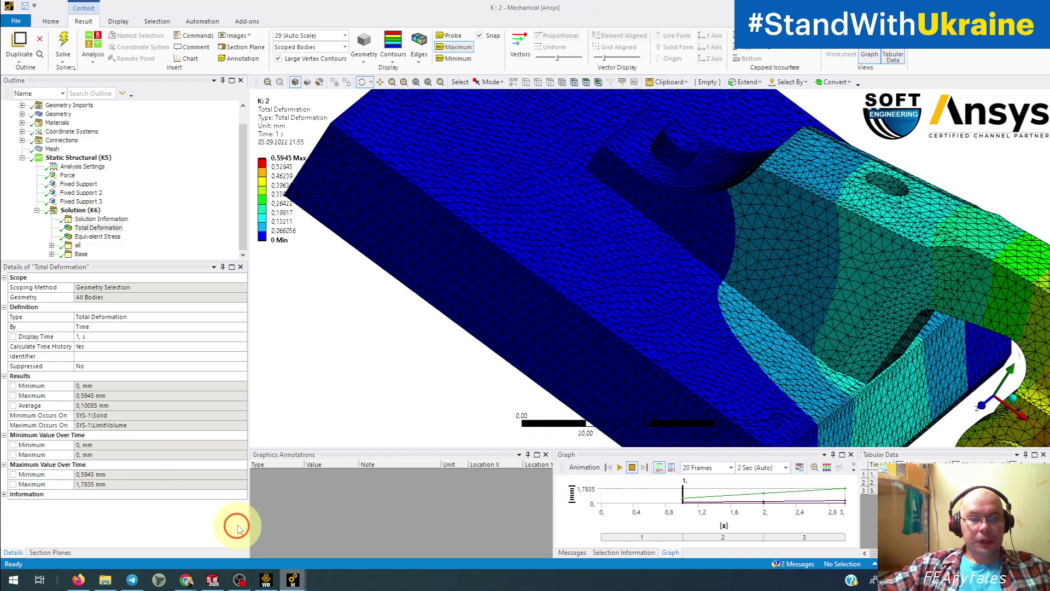
pyautogui.click(296, 581)
pyautogui.click(375, 535)
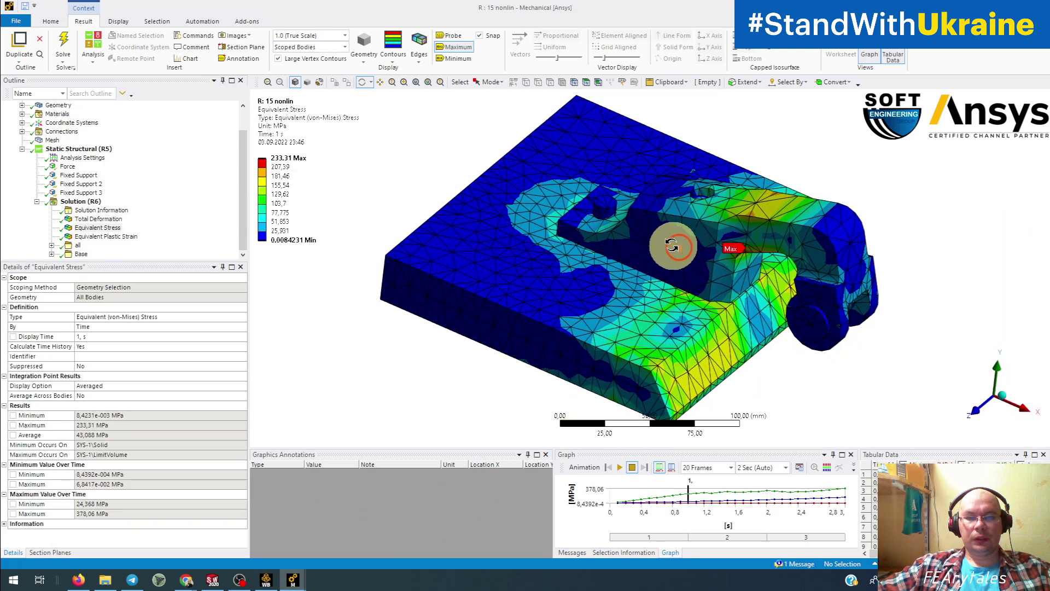
pyautogui.moveTo(672, 247); pyautogui.dragTo(630, 258, button='middle')
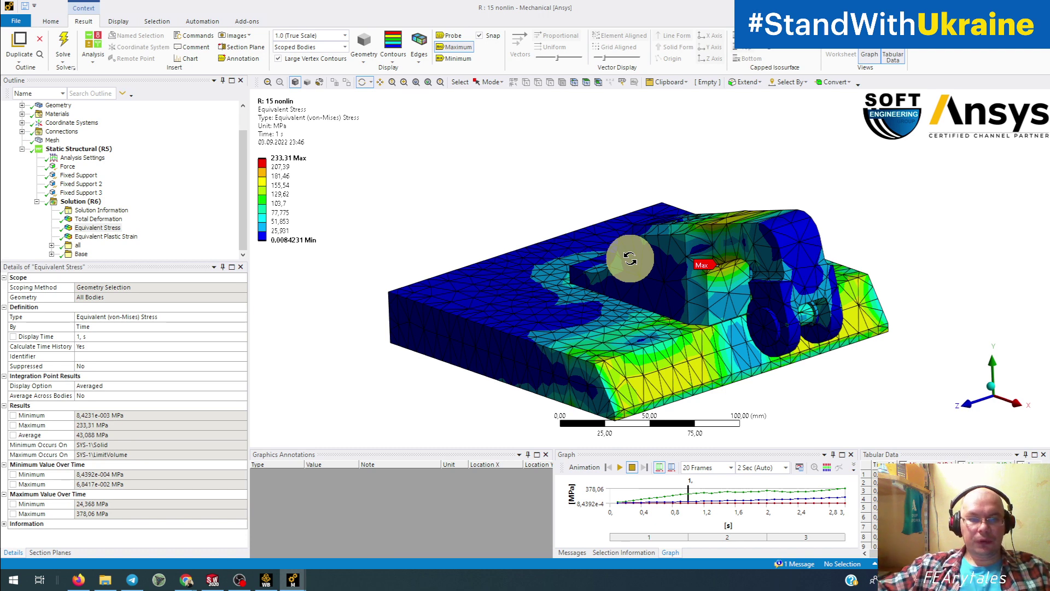
# - Return to the H: 15 model, inspect its total deformation plot and display its Equivalent Stress result
pyautogui.click(295, 580)
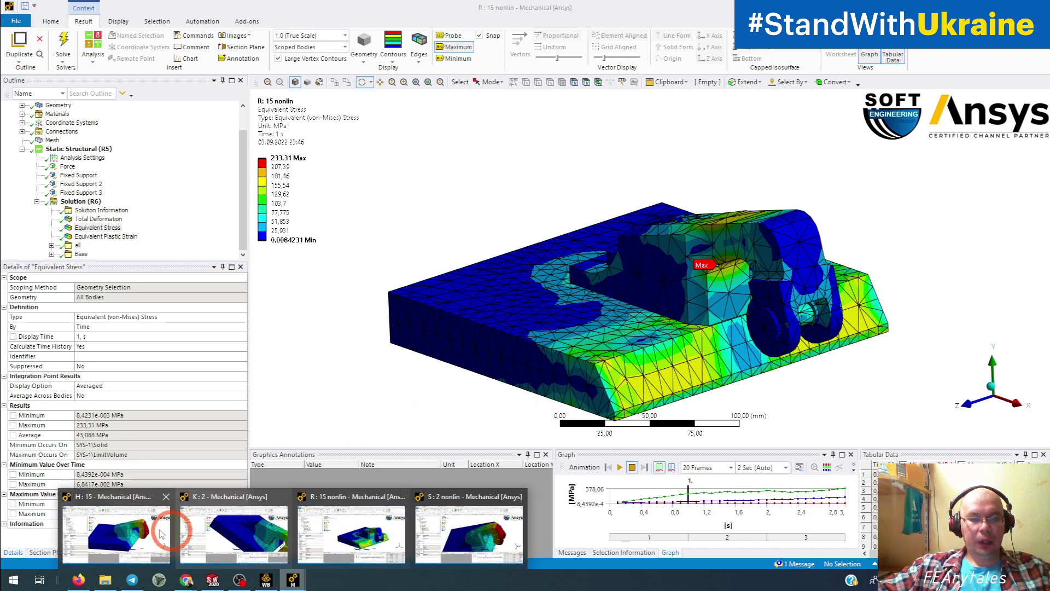
pyautogui.click(161, 533)
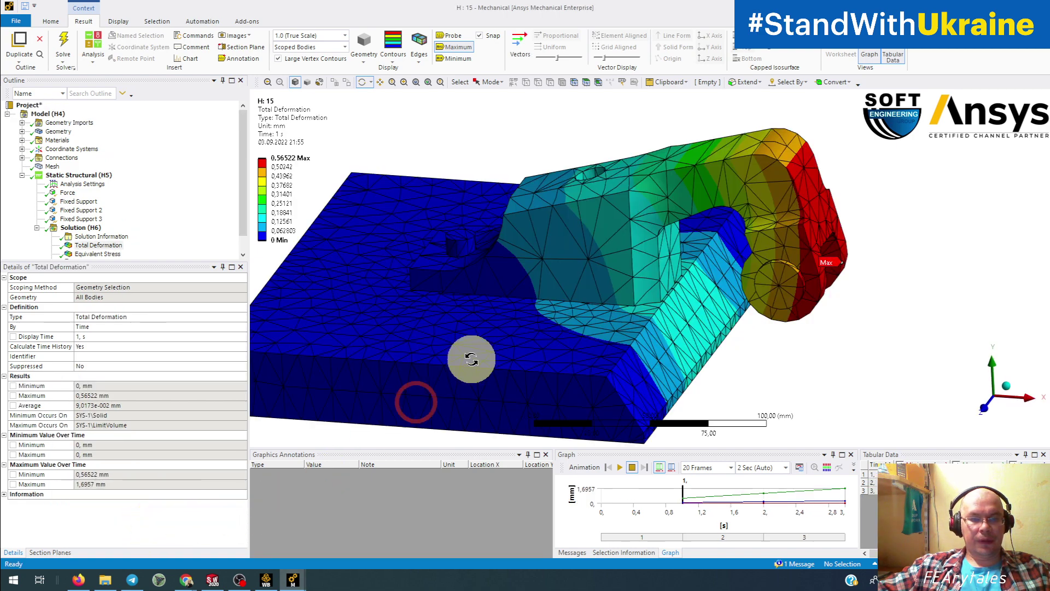
pyautogui.moveTo(471, 359); pyautogui.dragTo(574, 304, button='middle')
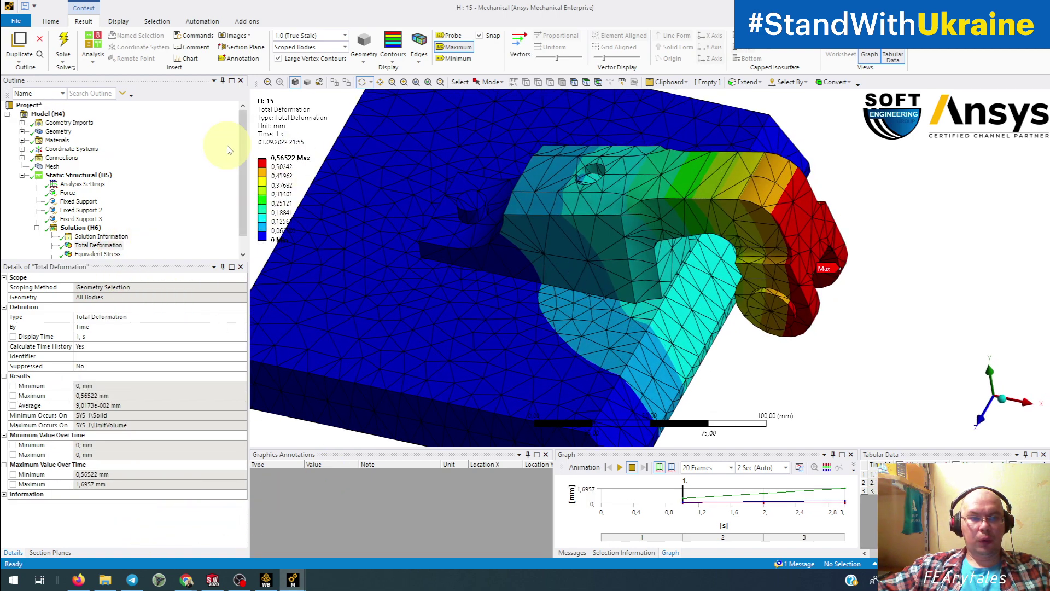
pyautogui.click(277, 162)
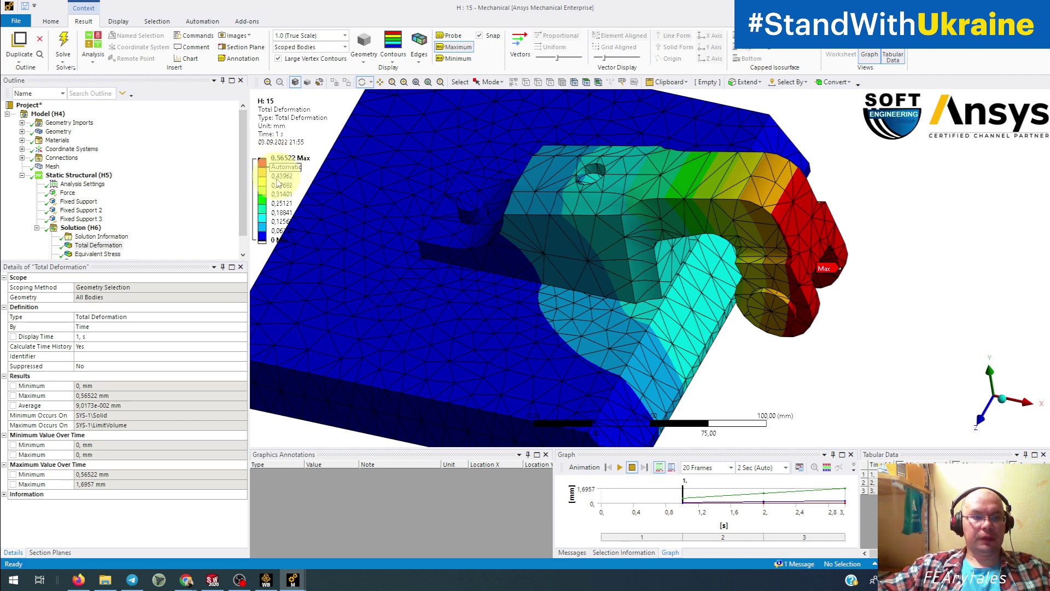
pyautogui.click(102, 254)
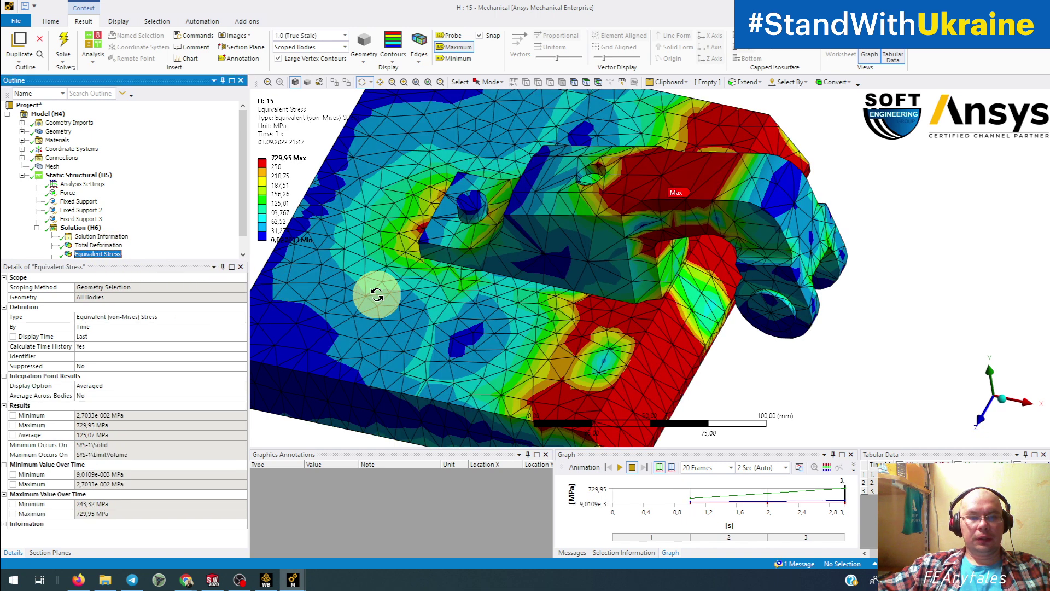
# - Retrieve the H: 15 equivalent stress result at 1 s and reset all settings of its contour legend
pyautogui.click(688, 497)
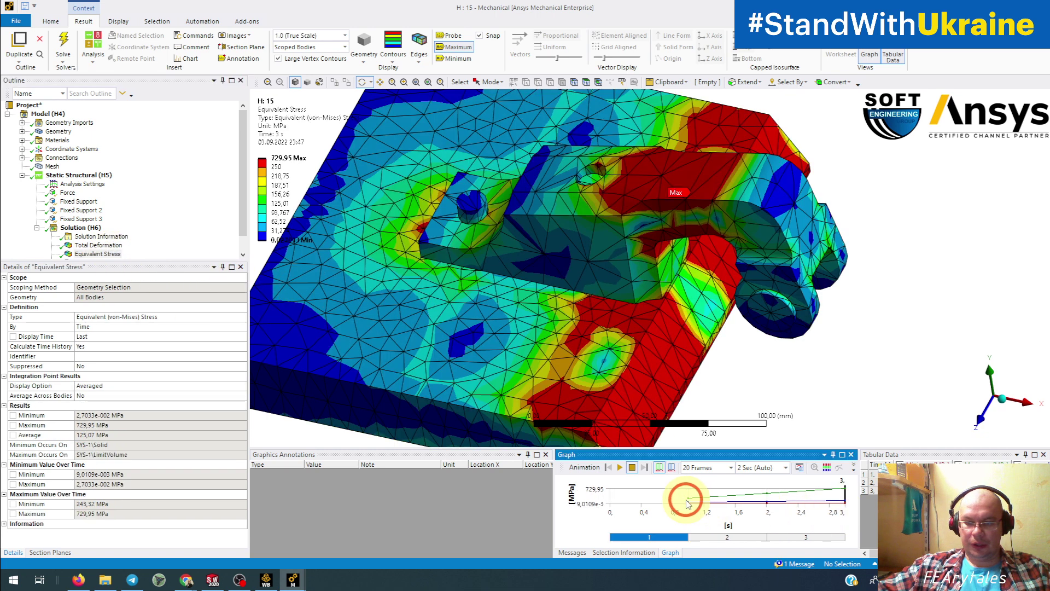
pyautogui.rightClick(689, 499)
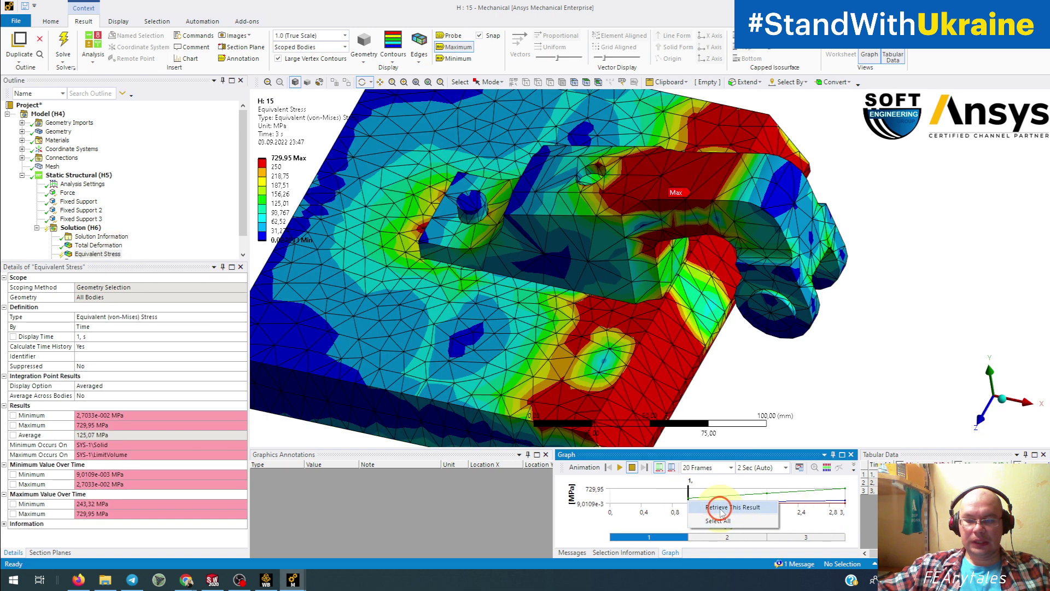
pyautogui.click(718, 507)
pyautogui.moveTo(609, 388); pyautogui.dragTo(624, 298)
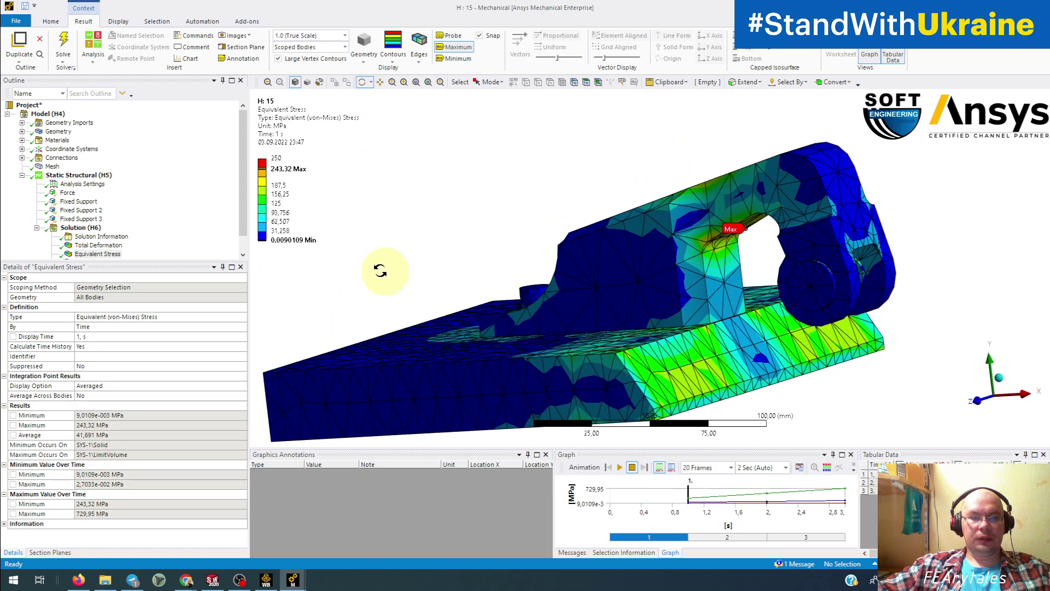
pyautogui.rightClick(261, 213)
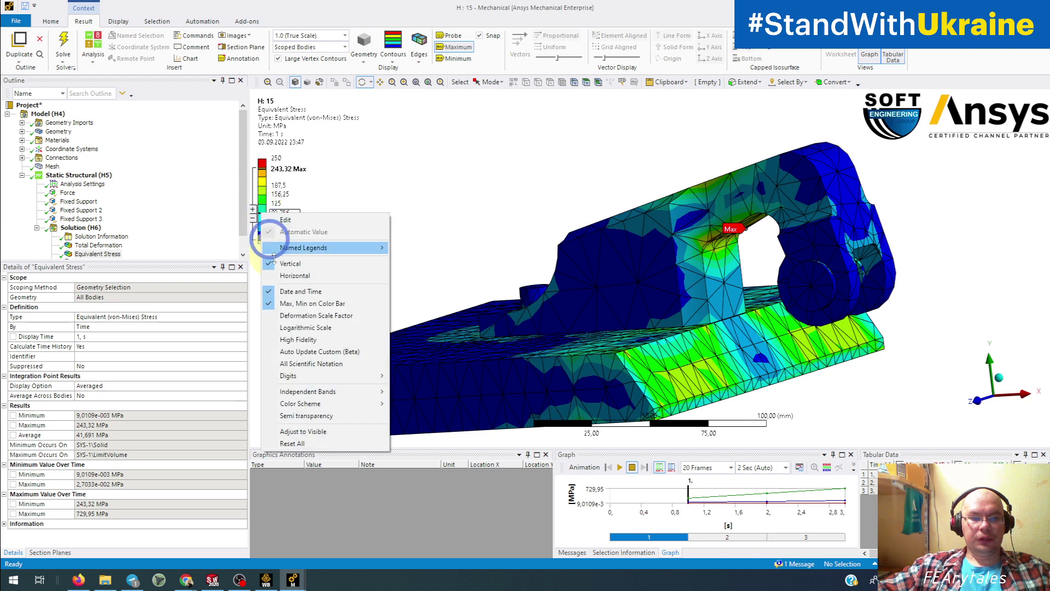
pyautogui.click(295, 441)
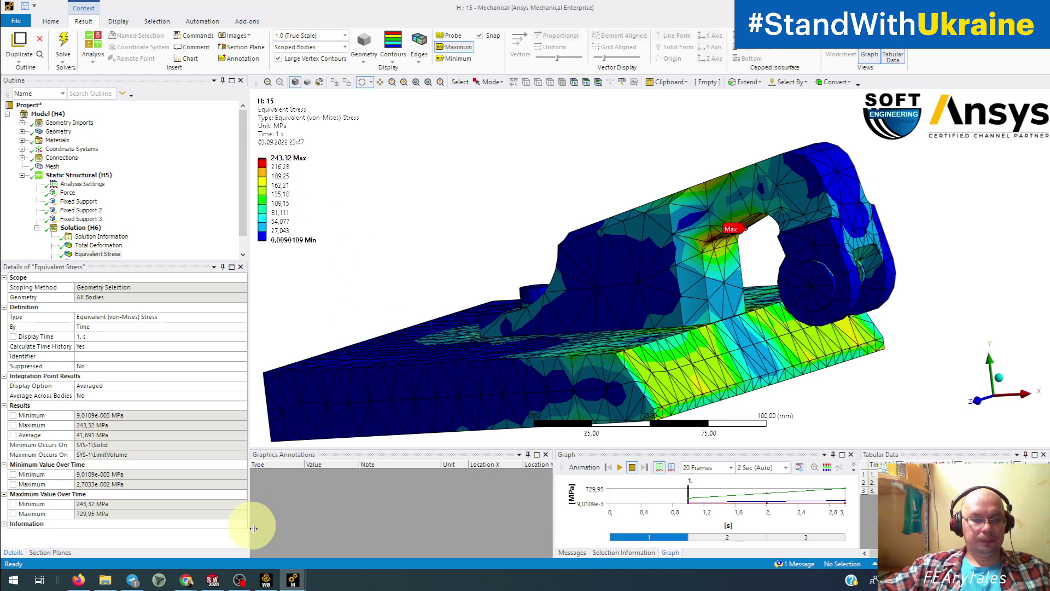
# - Switch to Workbench, open the Engineering Data of the 15 nonlin system and list the General Non-linear Materials source
pyautogui.click(266, 580)
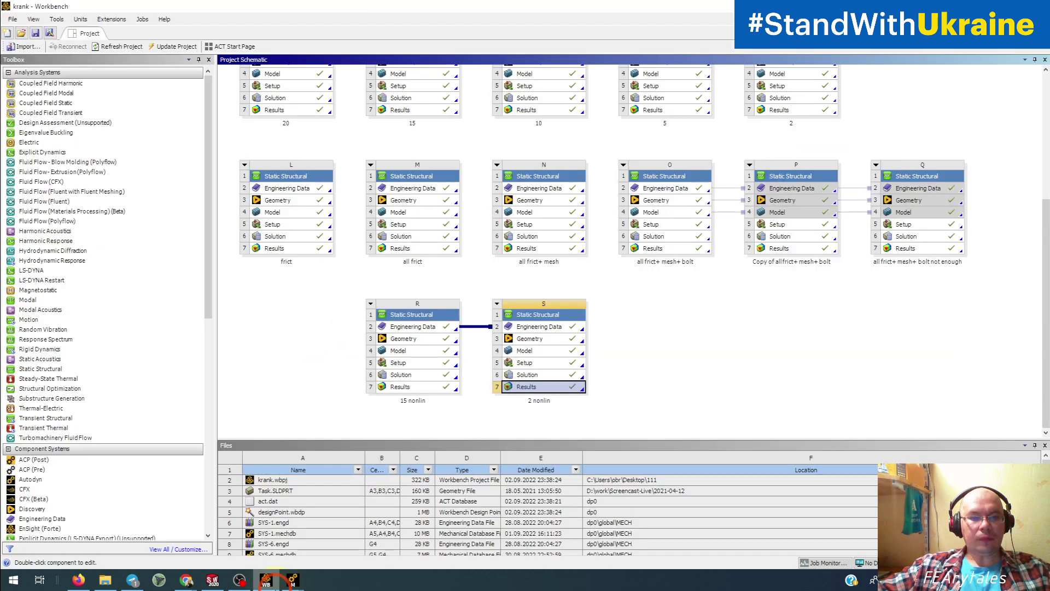
pyautogui.doubleClick(415, 326)
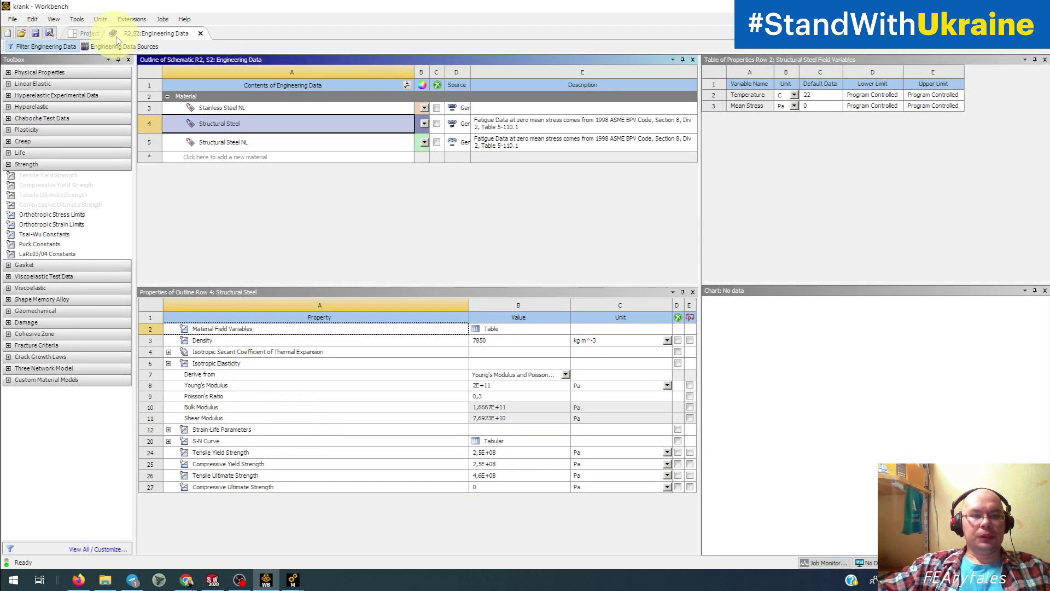
pyautogui.click(119, 46)
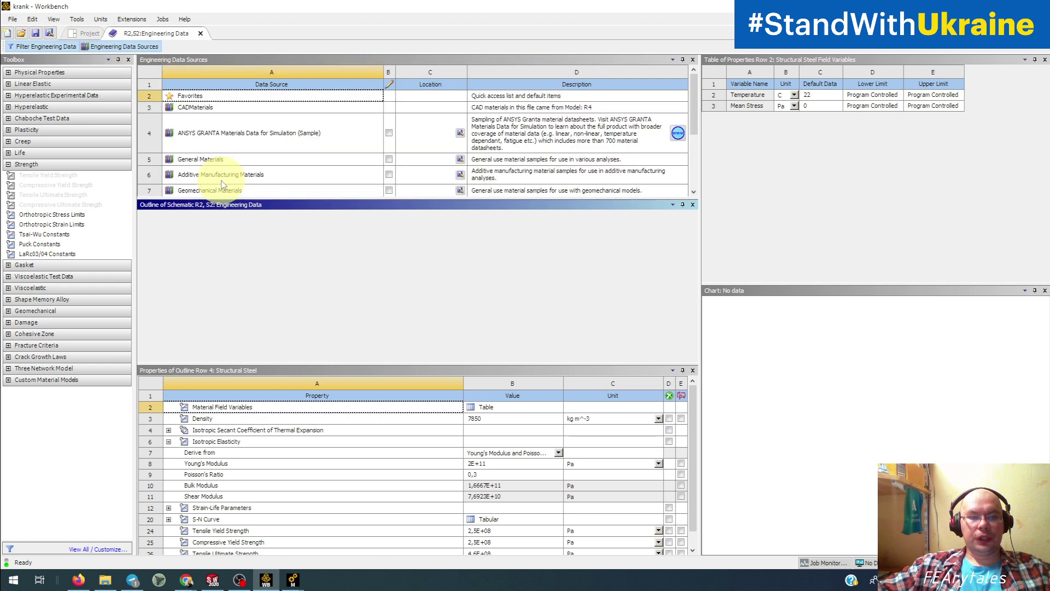
pyautogui.click(186, 90)
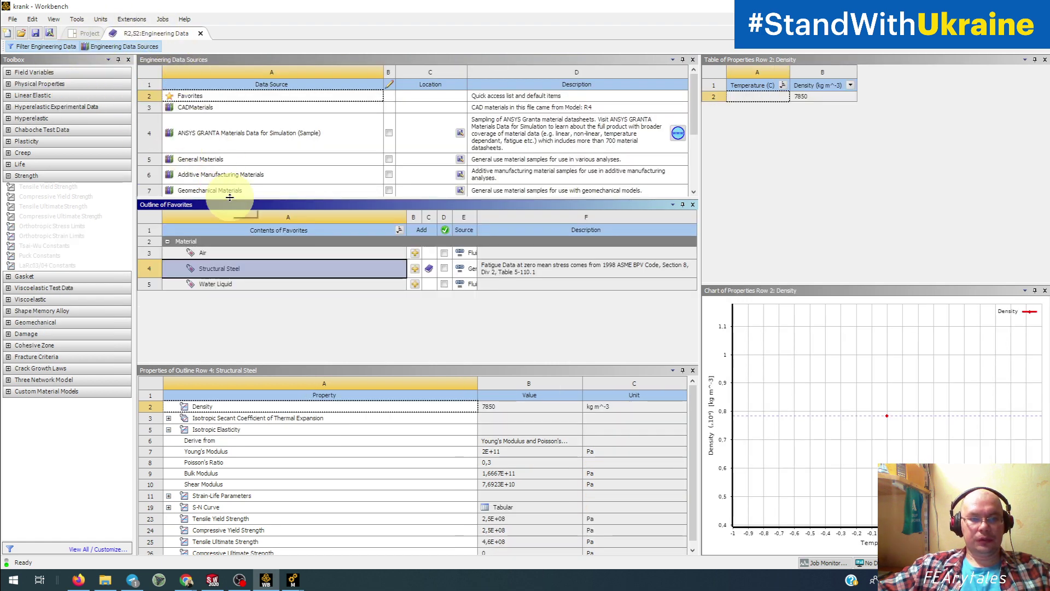
pyautogui.moveTo(232, 198); pyautogui.dragTo(234, 286)
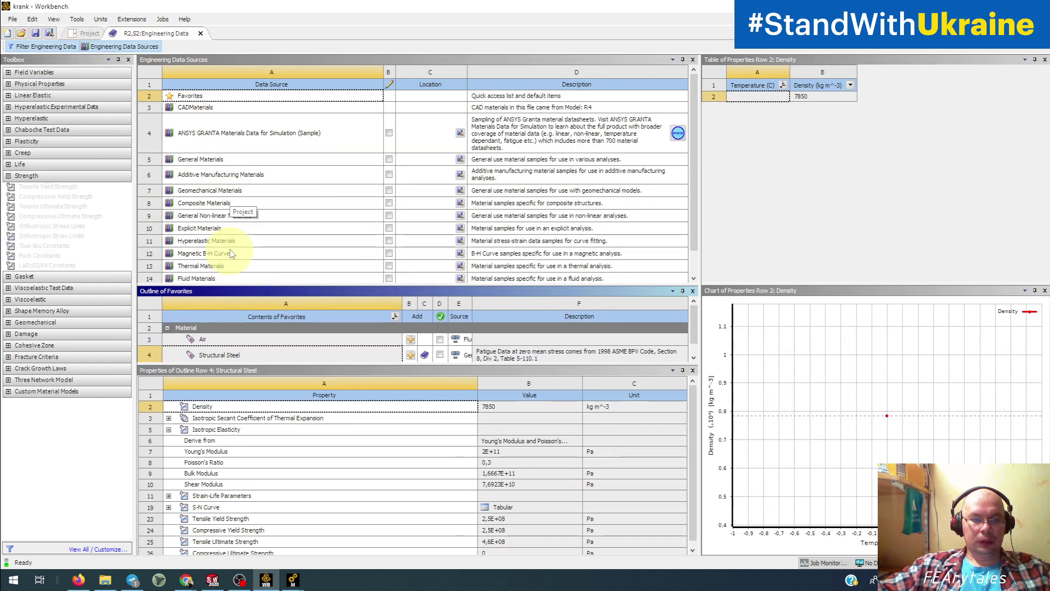
pyautogui.click(225, 217)
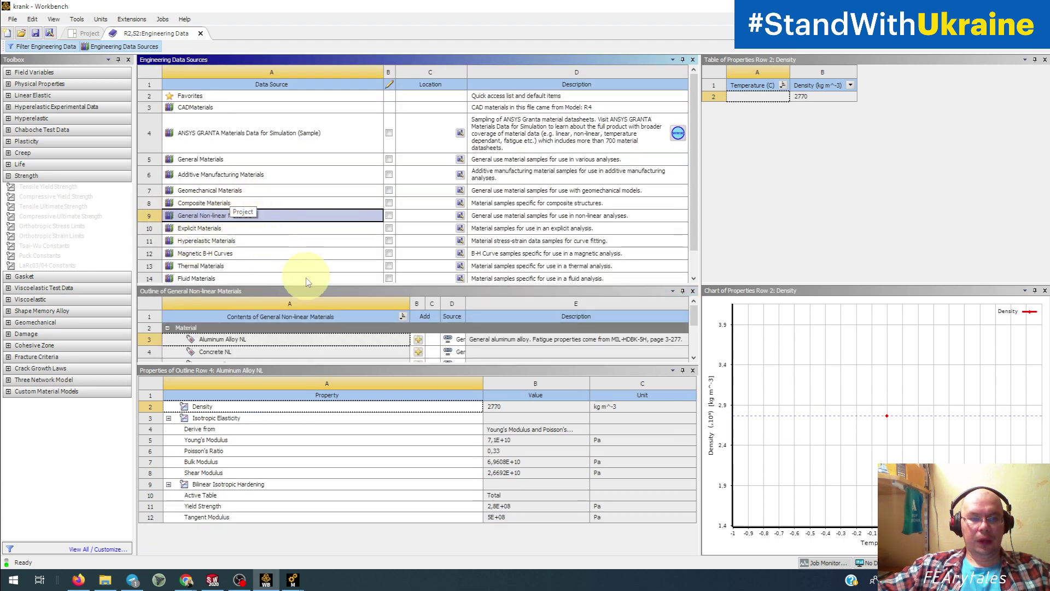
pyautogui.moveTo(302, 286); pyautogui.dragTo(305, 160)
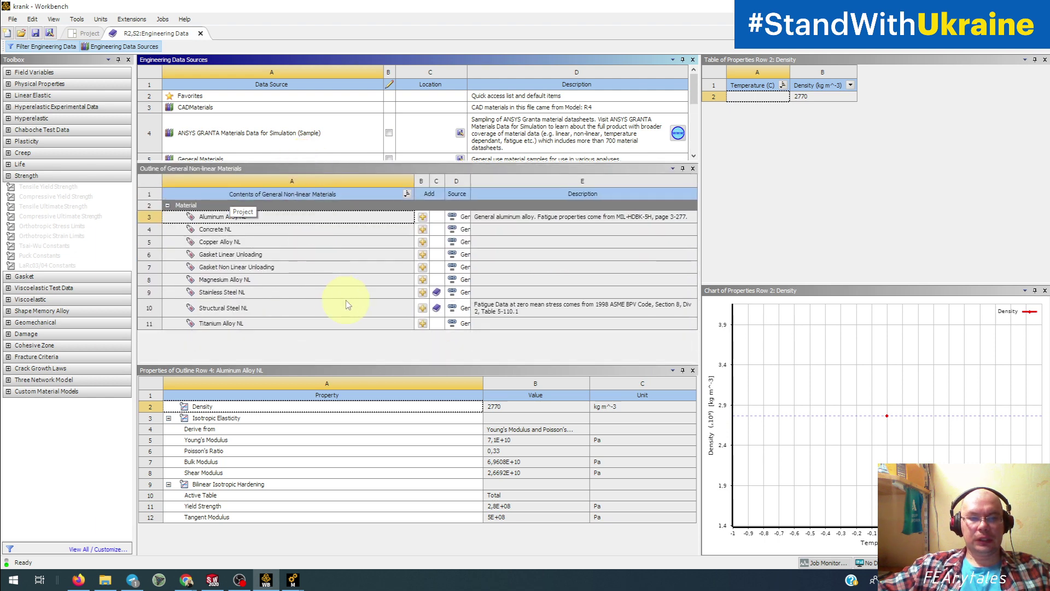
# - Compare the bilinear isotropic hardening properties of Structural Steel NL and Stainless Steel NL, including yield strength and tangent modulus
pyautogui.click(266, 307)
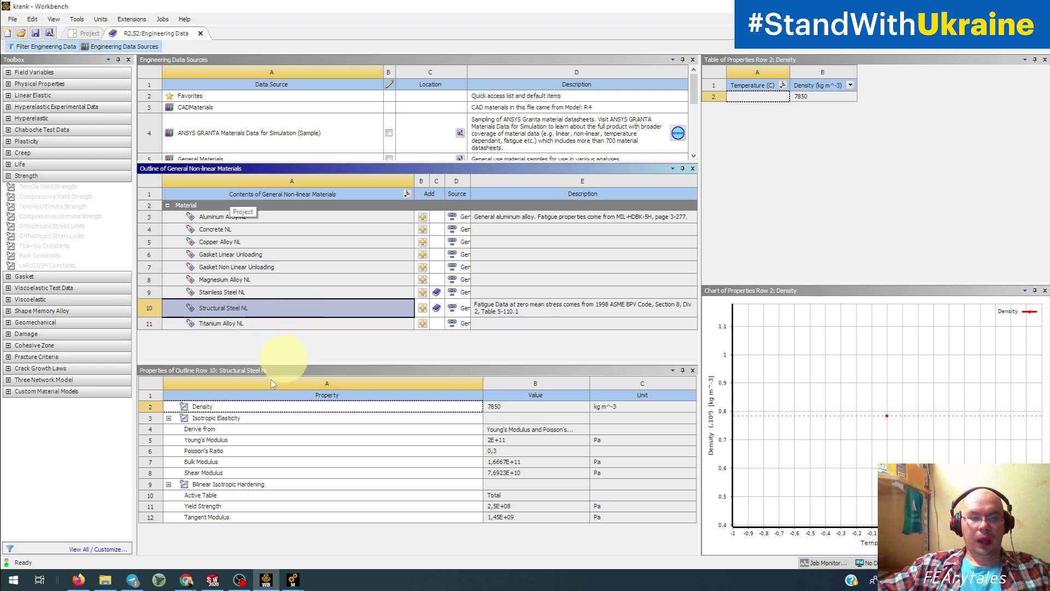
pyautogui.click(230, 483)
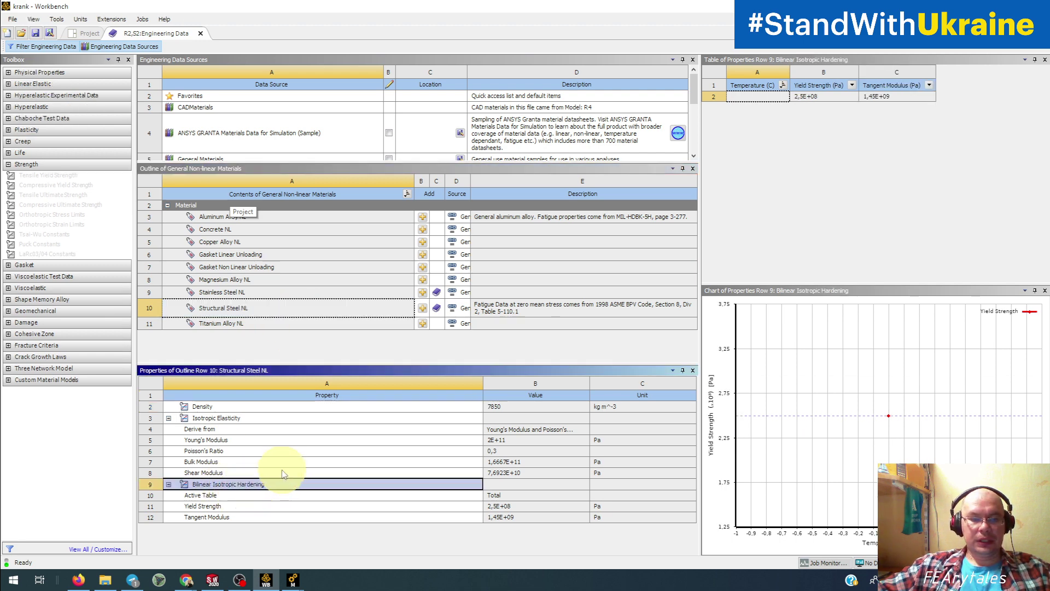
pyautogui.click(289, 293)
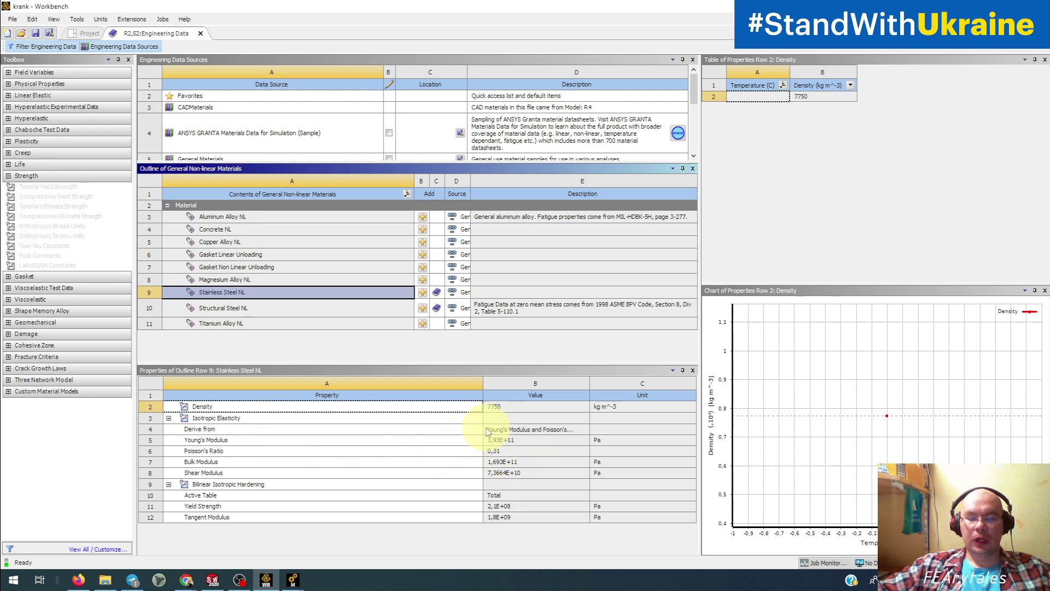
pyautogui.click(323, 307)
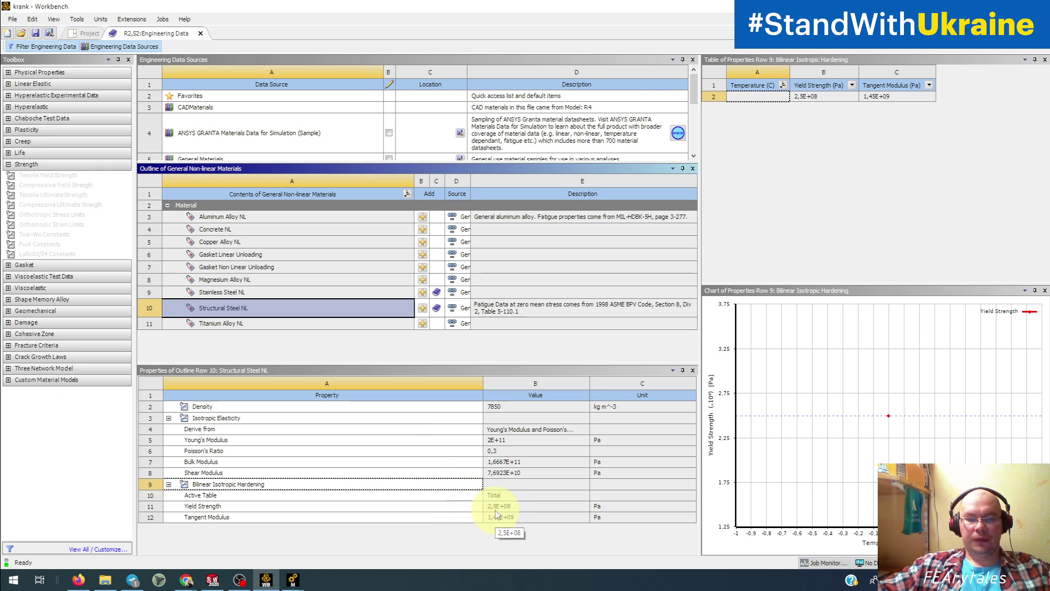
pyautogui.click(314, 287)
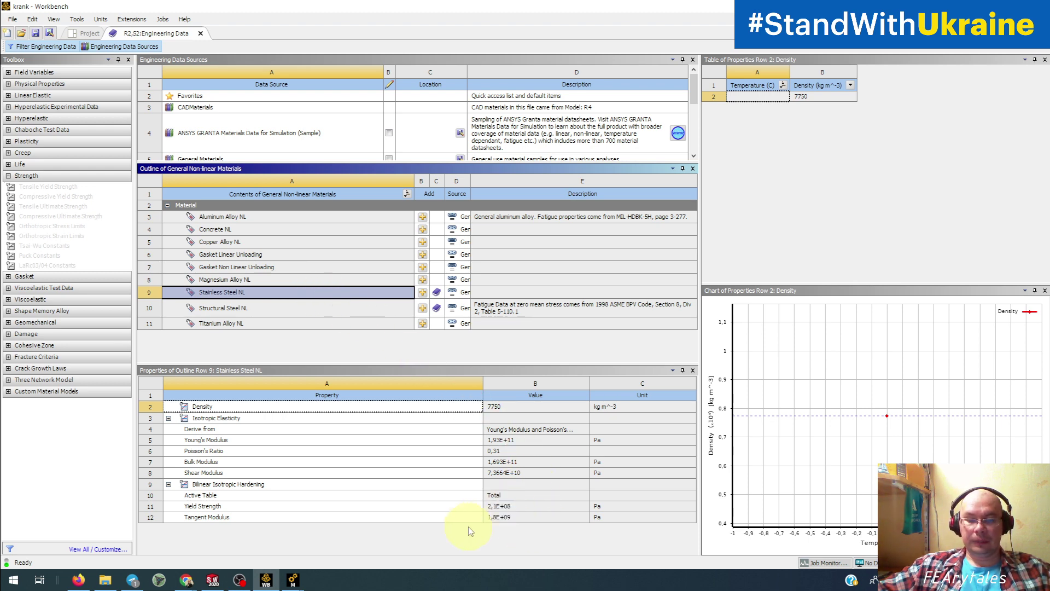
# - Switch back to the H: 15 model in Mechanical, inspect its equivalent stress plot and display the Force load
pyautogui.click(292, 580)
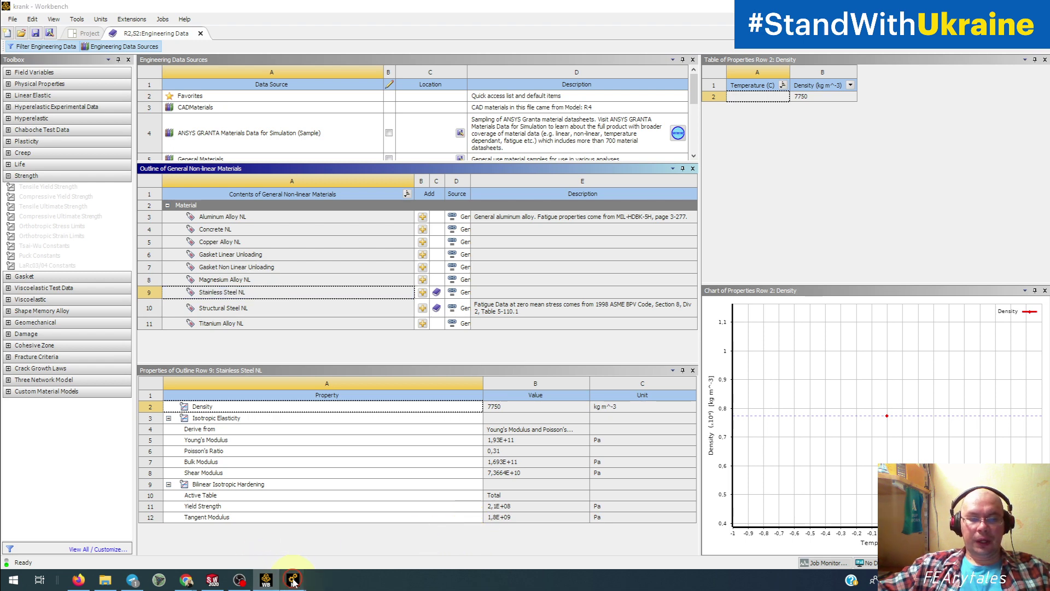
pyautogui.click(109, 512)
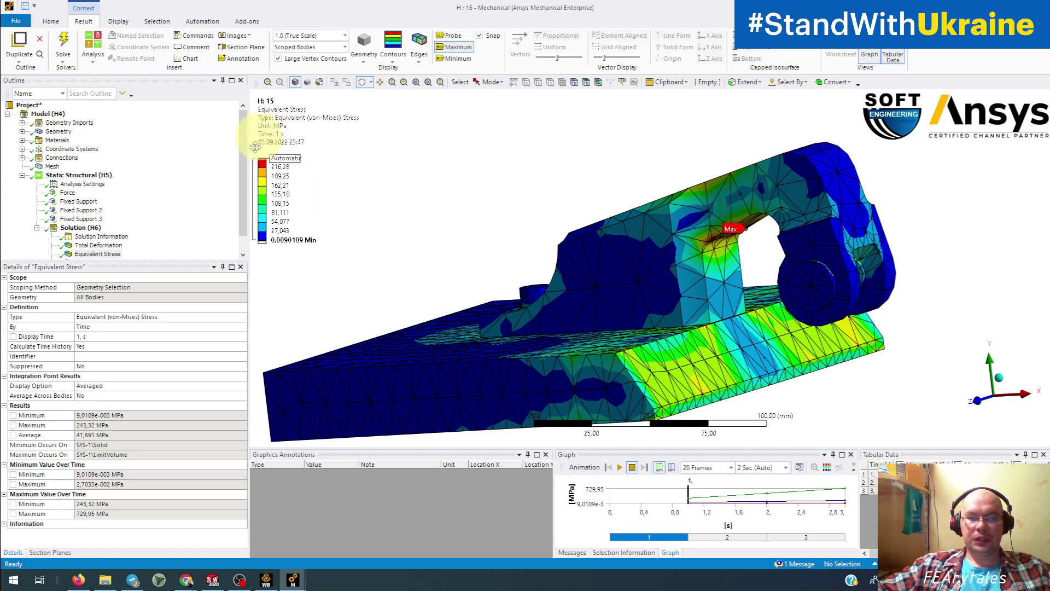
pyautogui.moveTo(586, 258); pyautogui.dragTo(602, 320)
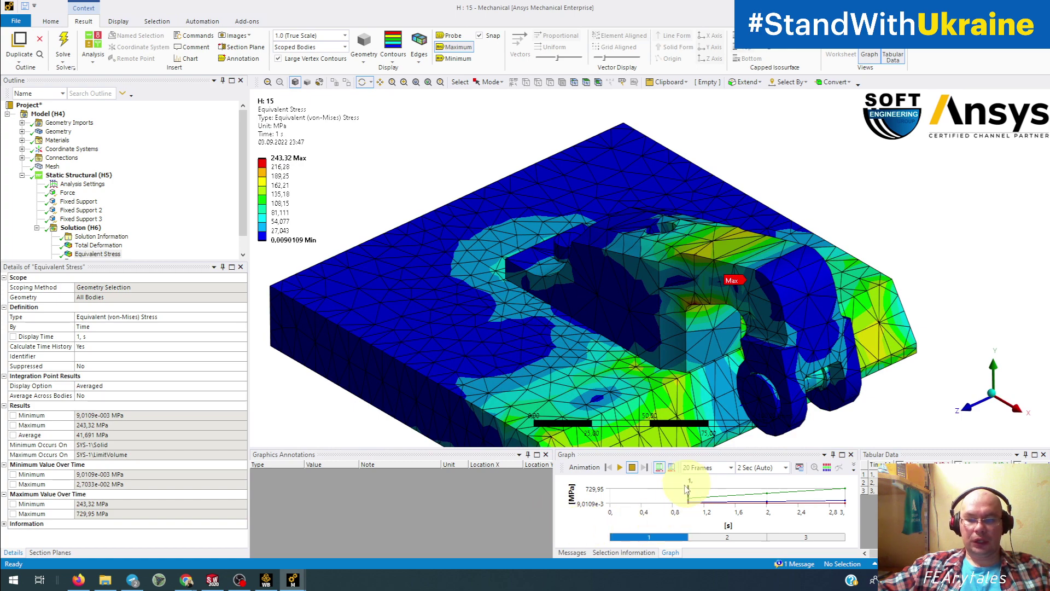
pyautogui.moveTo(589, 332); pyautogui.dragTo(469, 305)
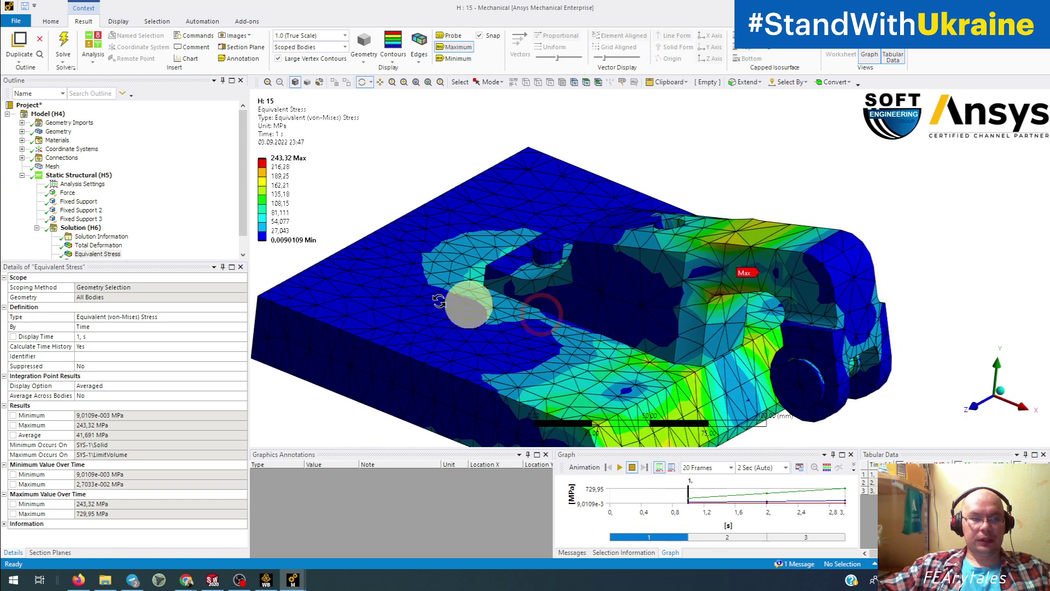
pyautogui.click(64, 195)
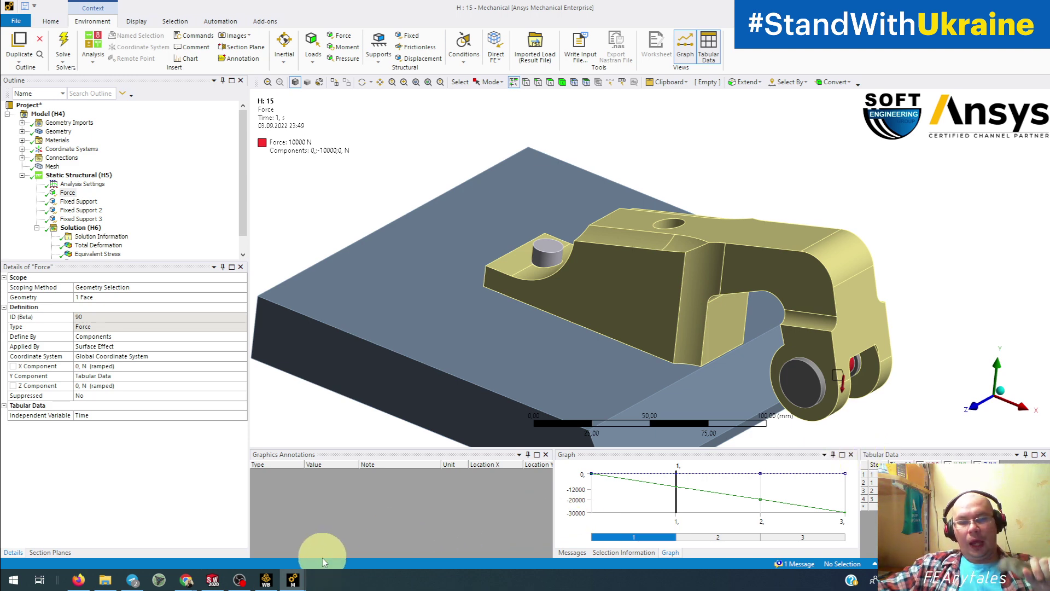
# - Switch to the R: 15 nonlin model and review its Analysis Settings and Force load
pyautogui.moveTo(299, 583)
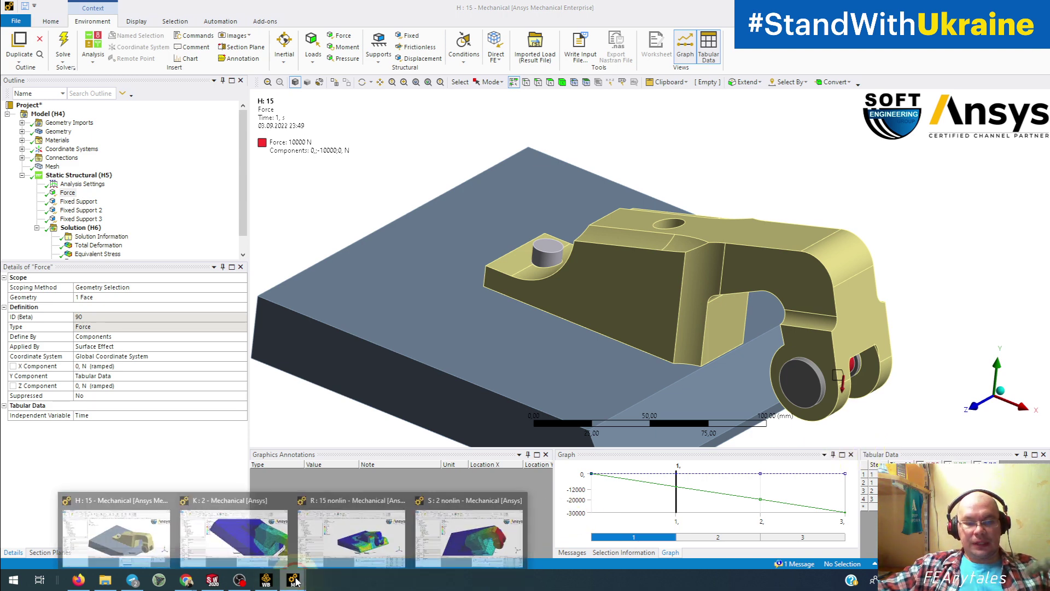
pyautogui.click(357, 538)
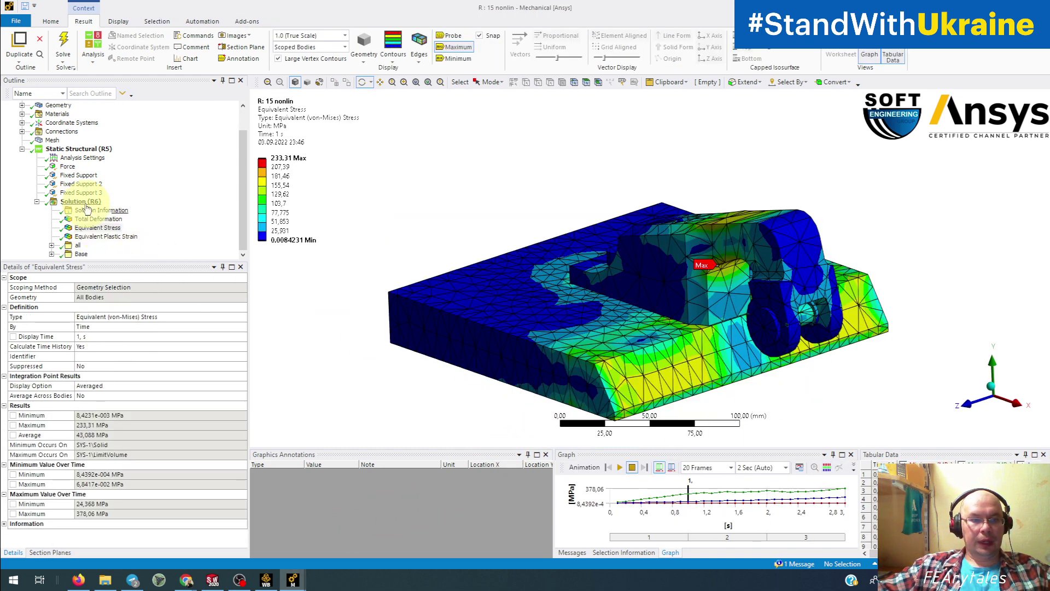
pyautogui.click(67, 160)
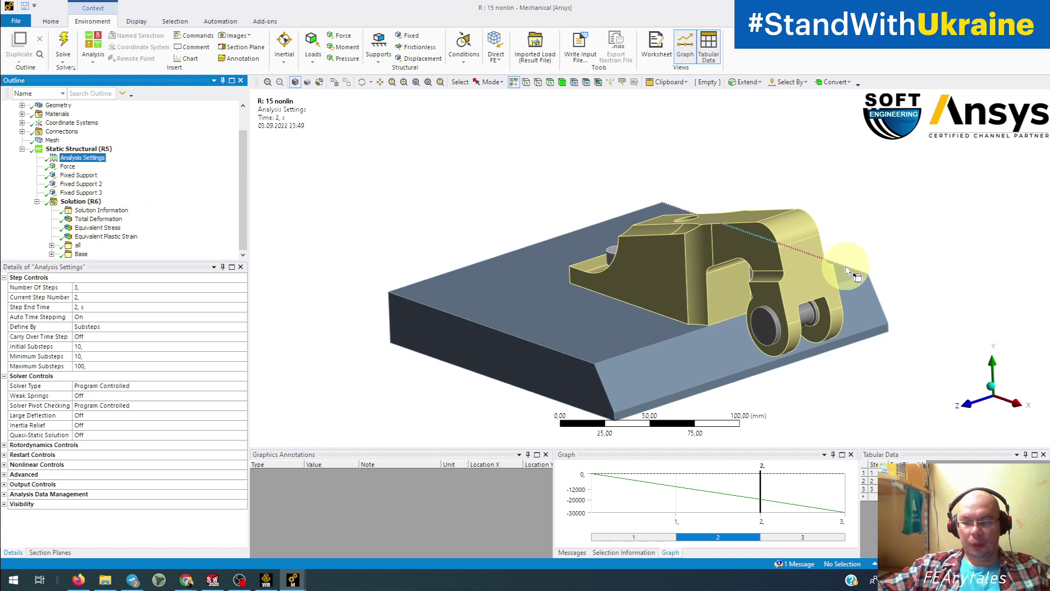
pyautogui.click(75, 166)
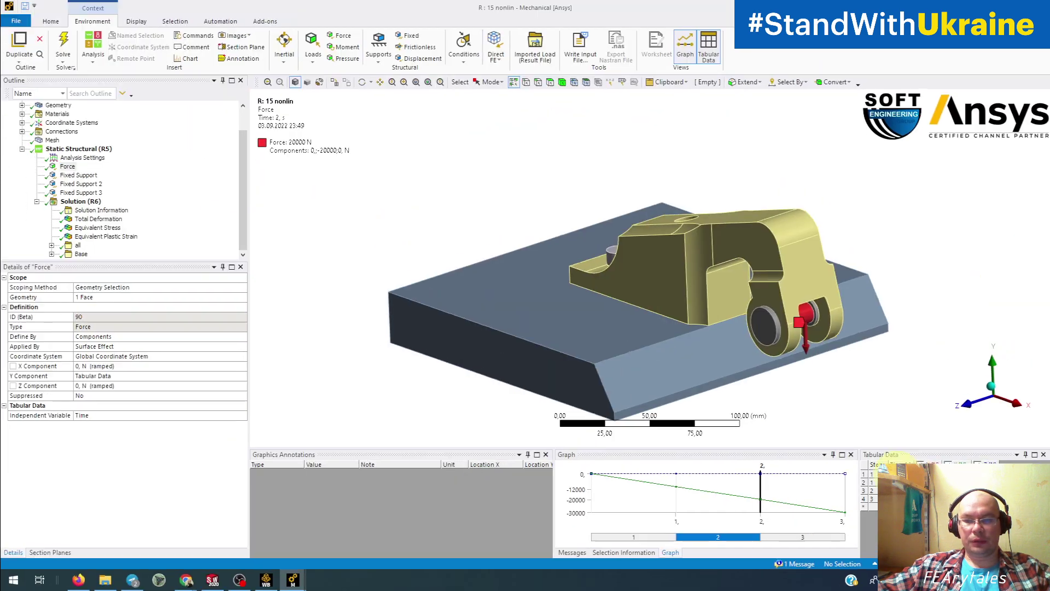
# - Review the Equivalent Stress and Total Deformation results of the 15 nonlin model at 1 s
pyautogui.click(110, 229)
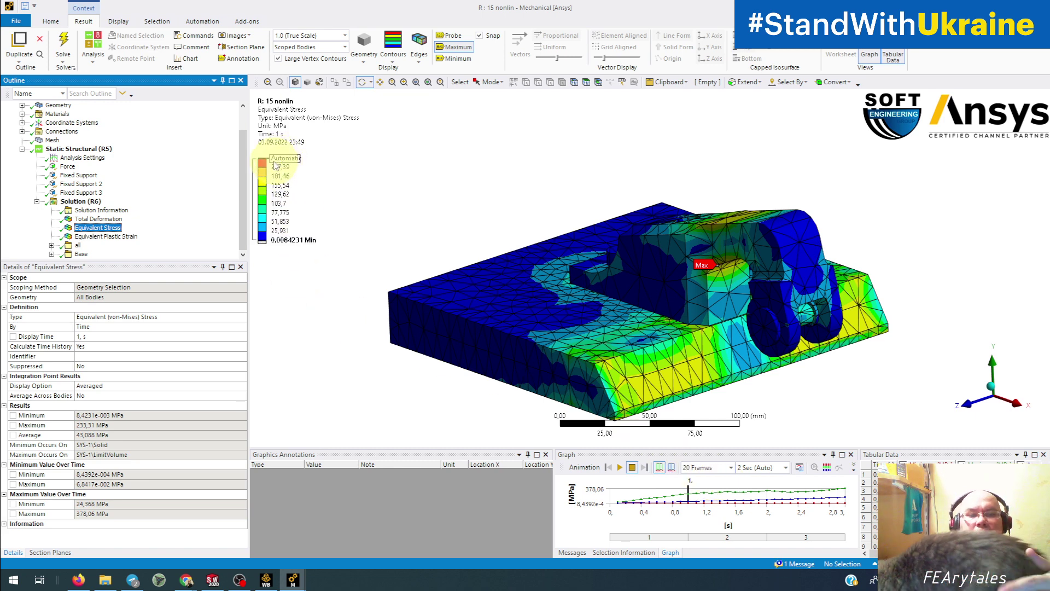
pyautogui.click(98, 219)
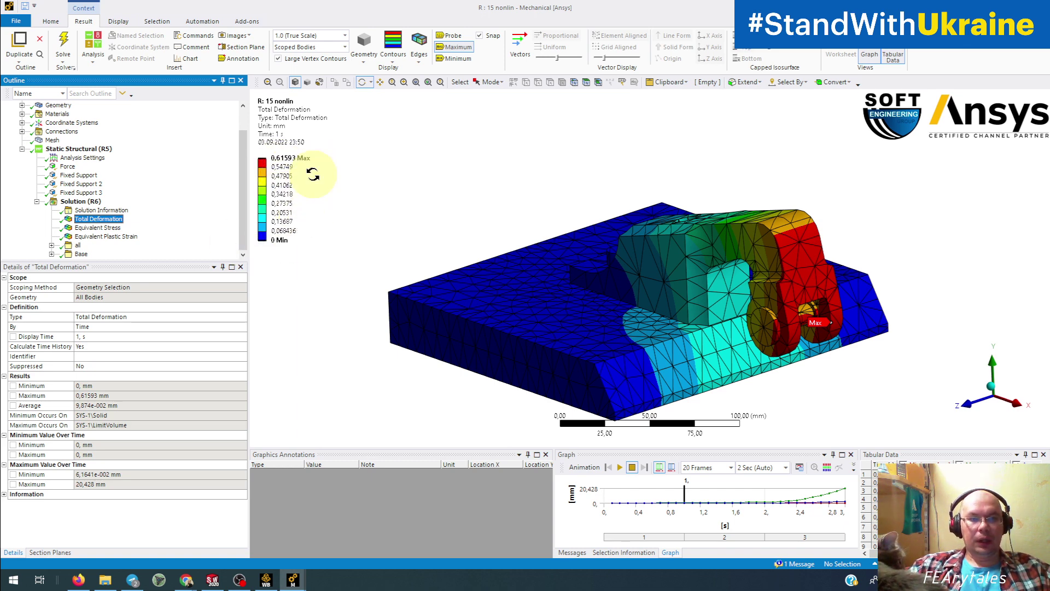
pyautogui.click(97, 227)
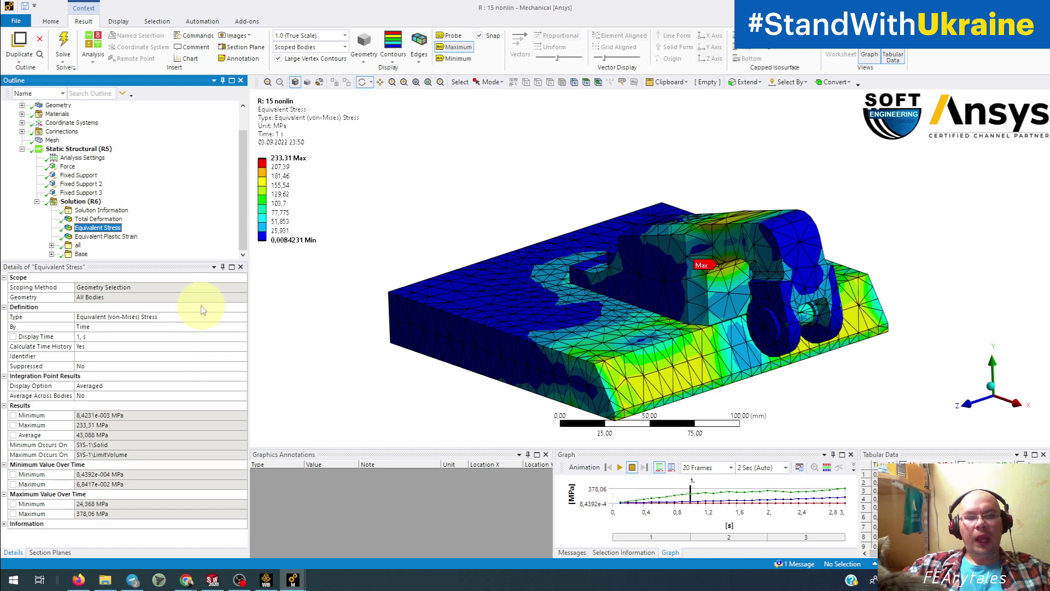
# - Examine the Equivalent Plastic Strain peak at the clamp arm's inner corner and compare it with the Equivalent Stress there
pyautogui.click(112, 236)
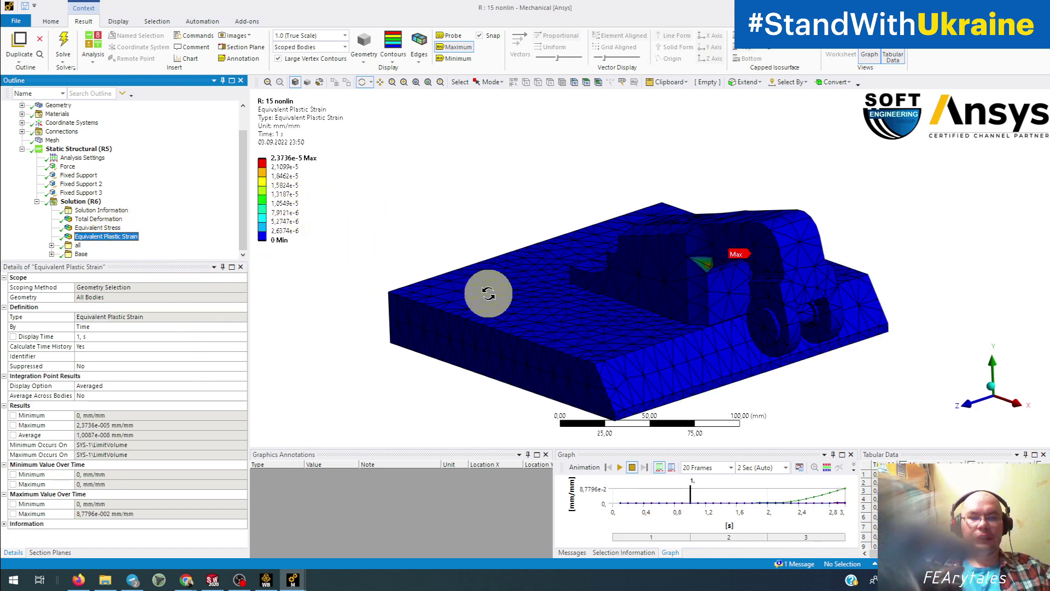
pyautogui.scroll(2, 711, 305)
pyautogui.scroll(5, 593, 273)
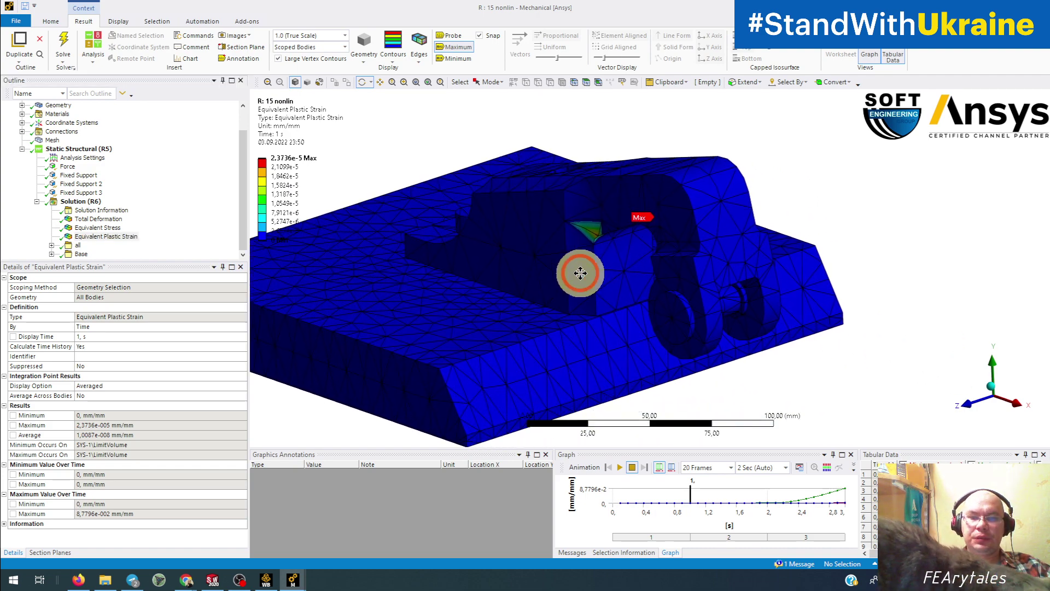
pyautogui.moveTo(513, 227); pyautogui.dragTo(413, 218)
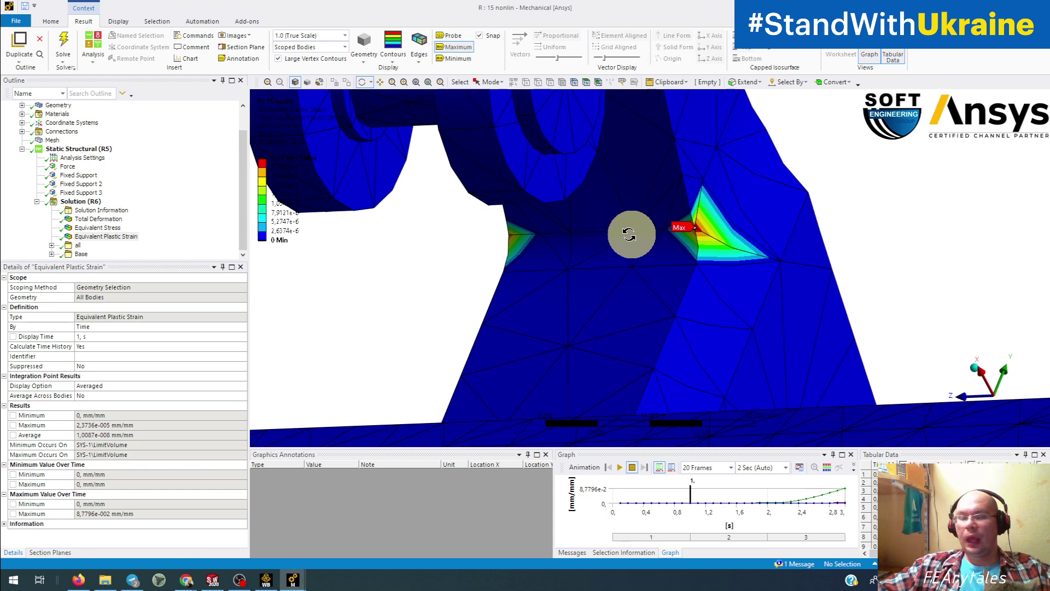
pyautogui.moveTo(433, 237); pyautogui.dragTo(470, 239)
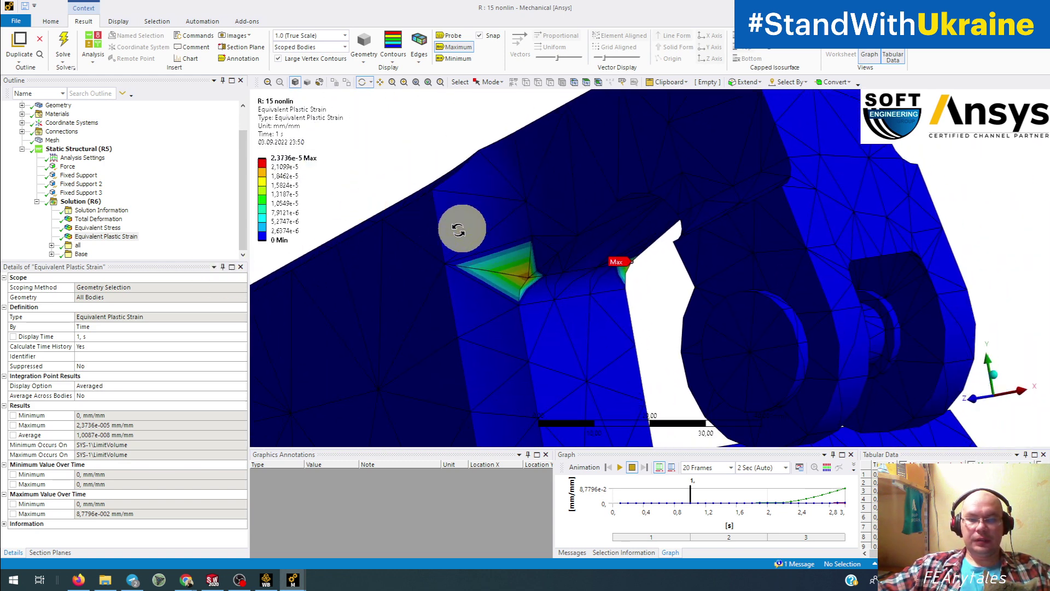
pyautogui.click(107, 230)
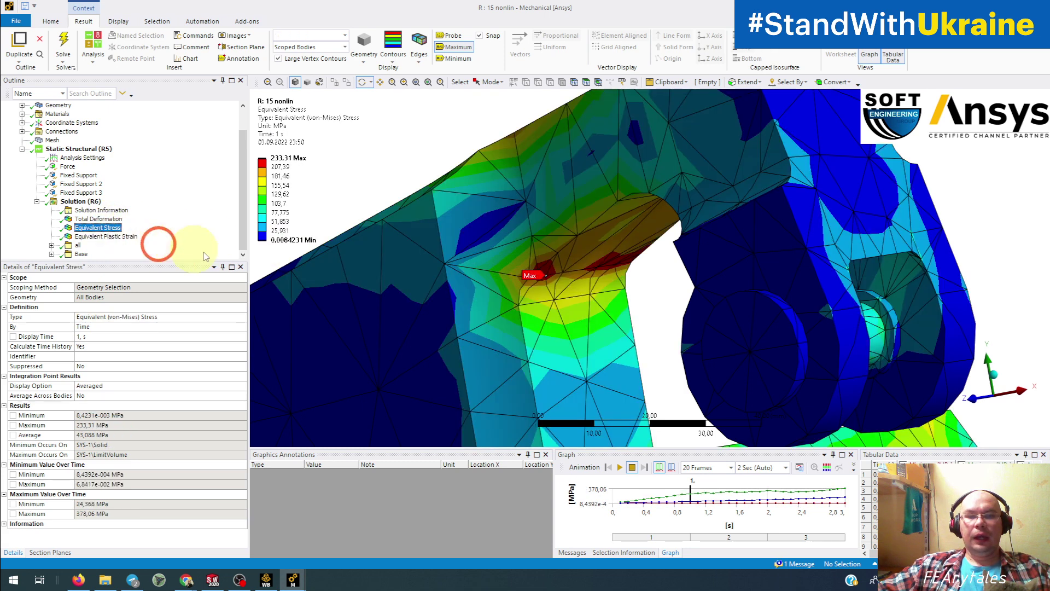
pyautogui.moveTo(491, 300); pyautogui.dragTo(400, 225)
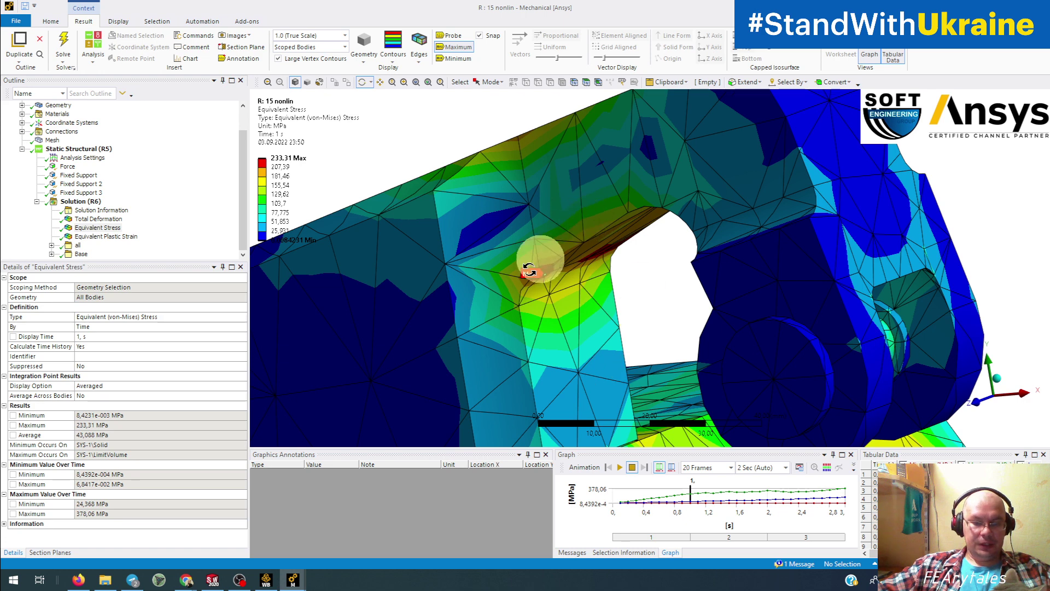
# - Switch to the H: 15 model and inspect its Equivalent Stress distribution and maximum on the clamp from several sides
pyautogui.moveTo(295, 583)
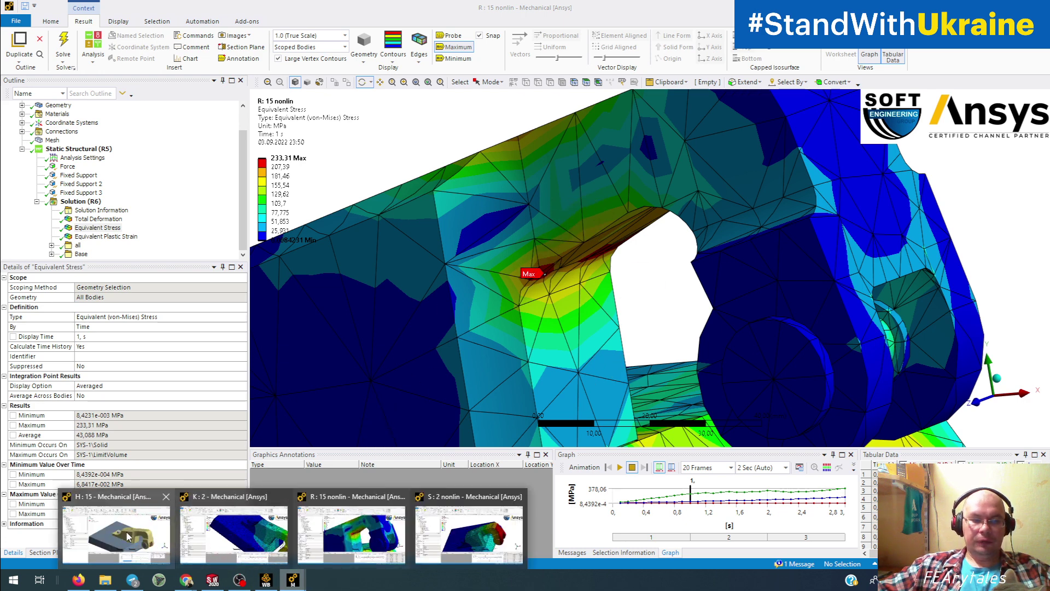
pyautogui.click(147, 520)
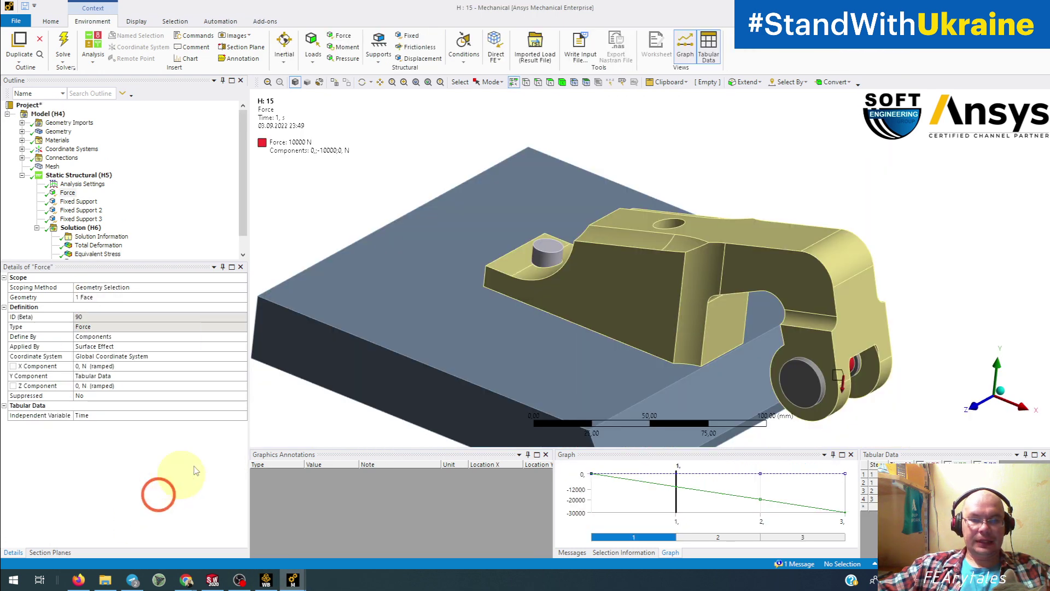
pyautogui.scroll(-1, 96, 252)
pyautogui.click(98, 236)
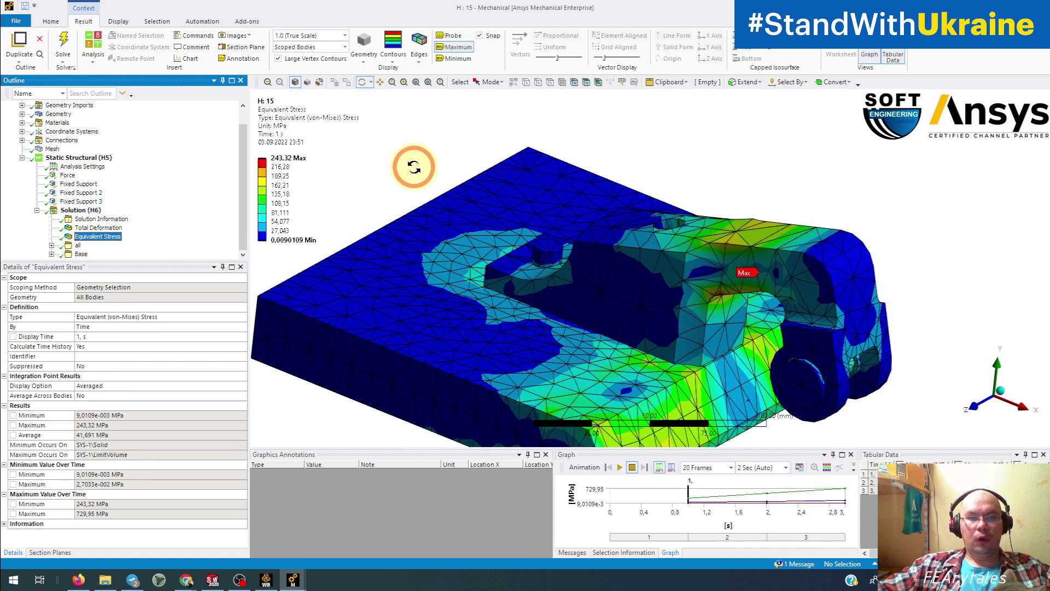
pyautogui.moveTo(757, 290); pyautogui.dragTo(656, 305, button='middle')
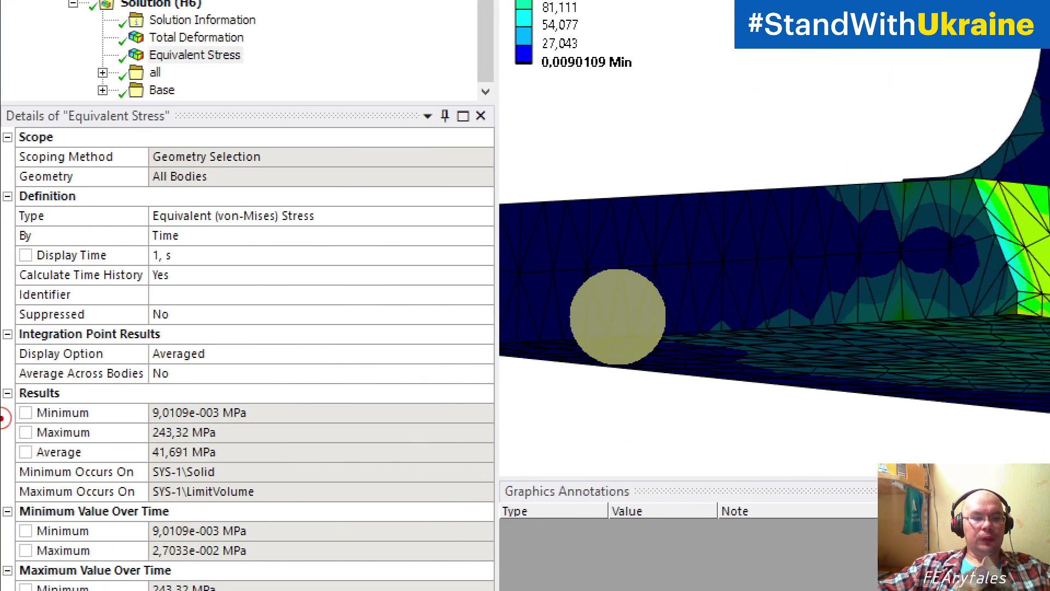
pyautogui.moveTo(66, 365); pyautogui.dragTo(340, 361)
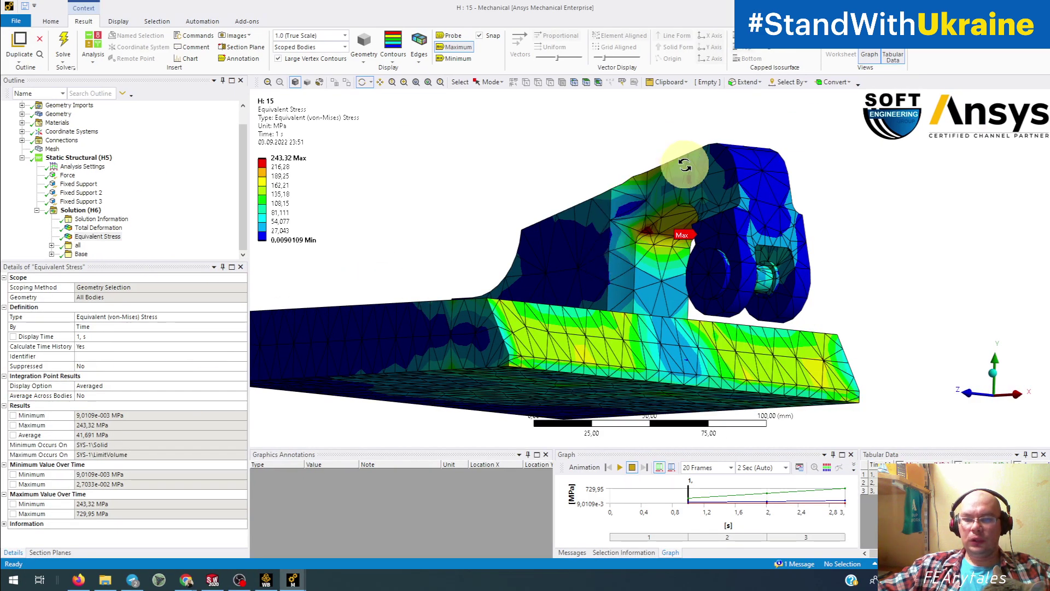
pyautogui.moveTo(685, 165); pyautogui.dragTo(650, 297)
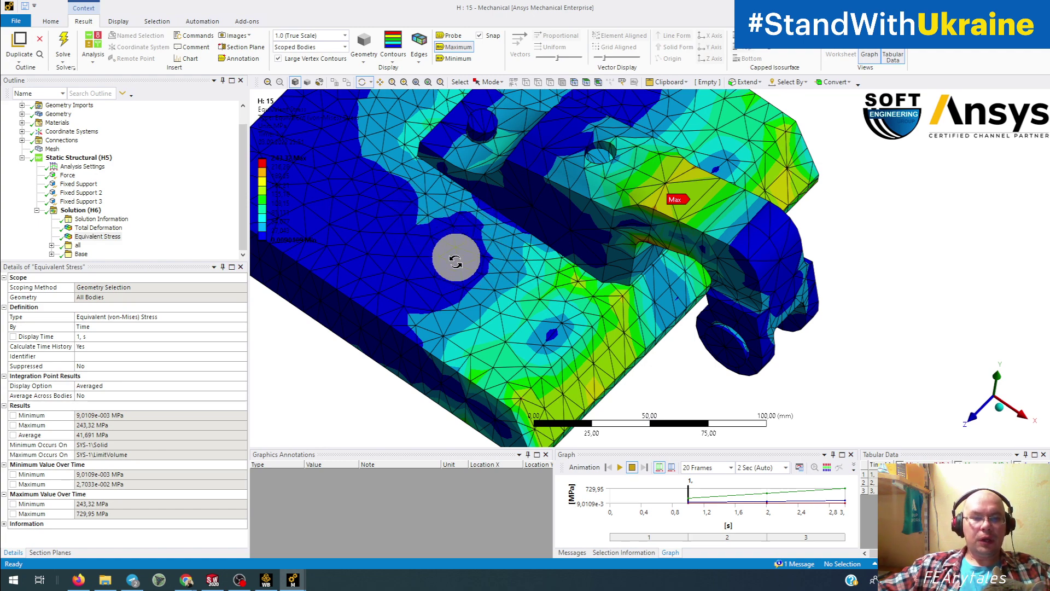
pyautogui.moveTo(436, 225); pyautogui.dragTo(488, 269)
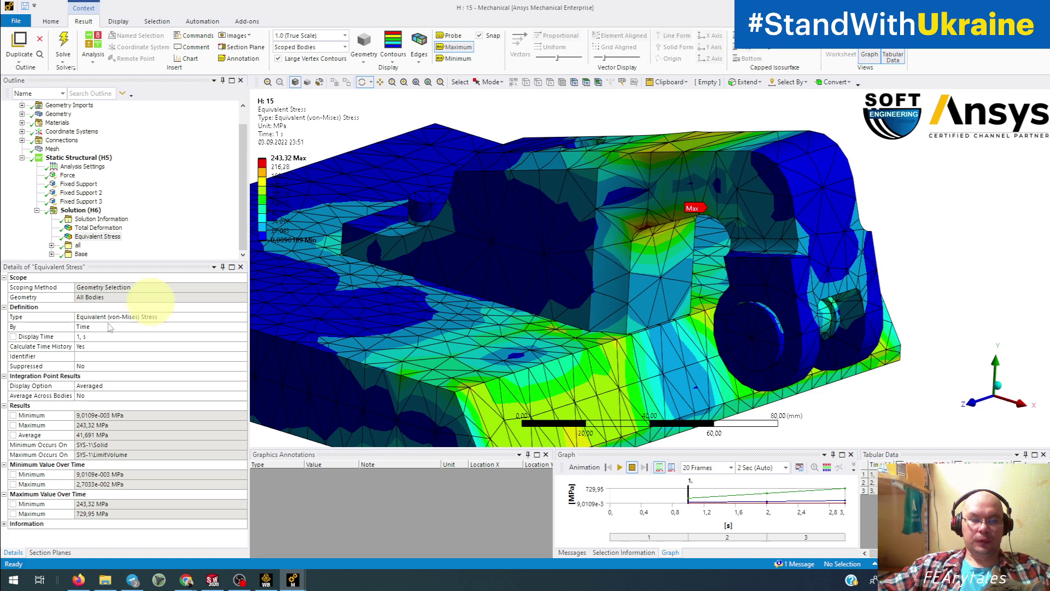
# - Set the Equivalent Stress display option to Unaveraged in the H: 15 model and evaluate all results
pyautogui.click(243, 389)
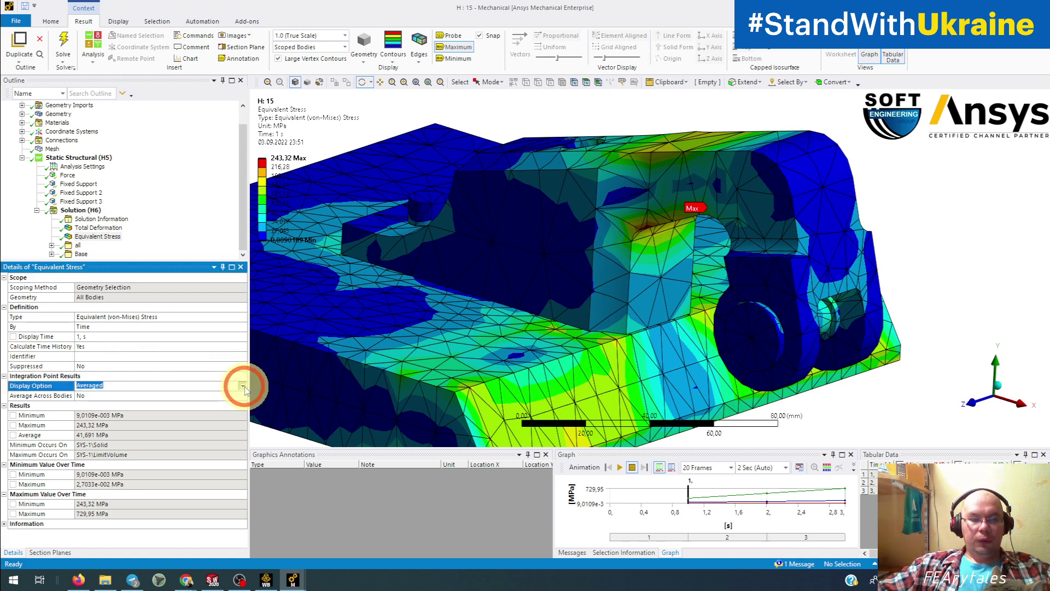
pyautogui.click(242, 386)
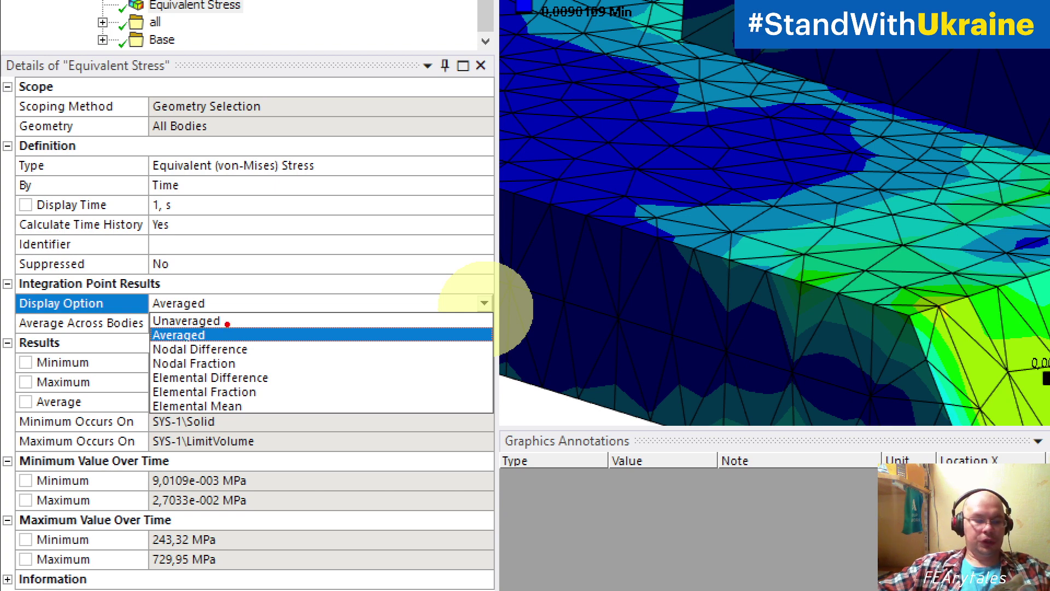
pyautogui.press('Escape')
pyautogui.click(217, 304)
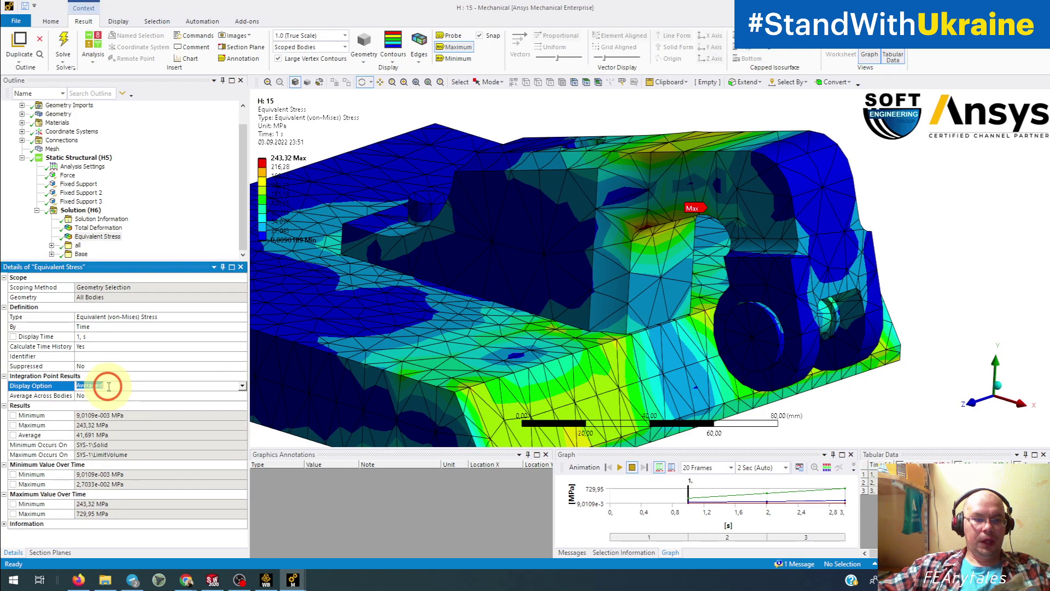
pyautogui.click(242, 386)
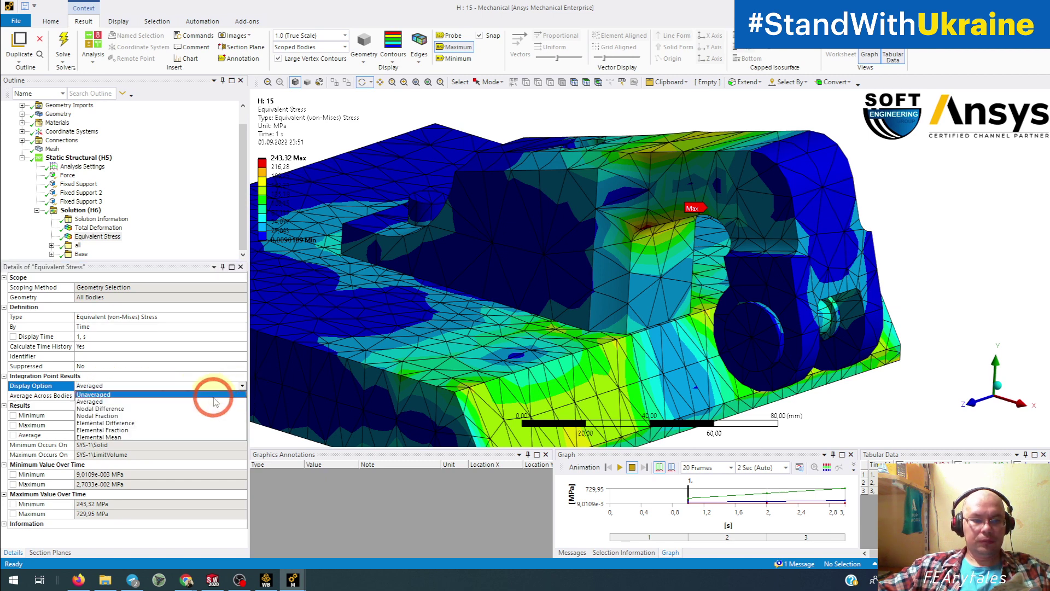
pyautogui.click(213, 394)
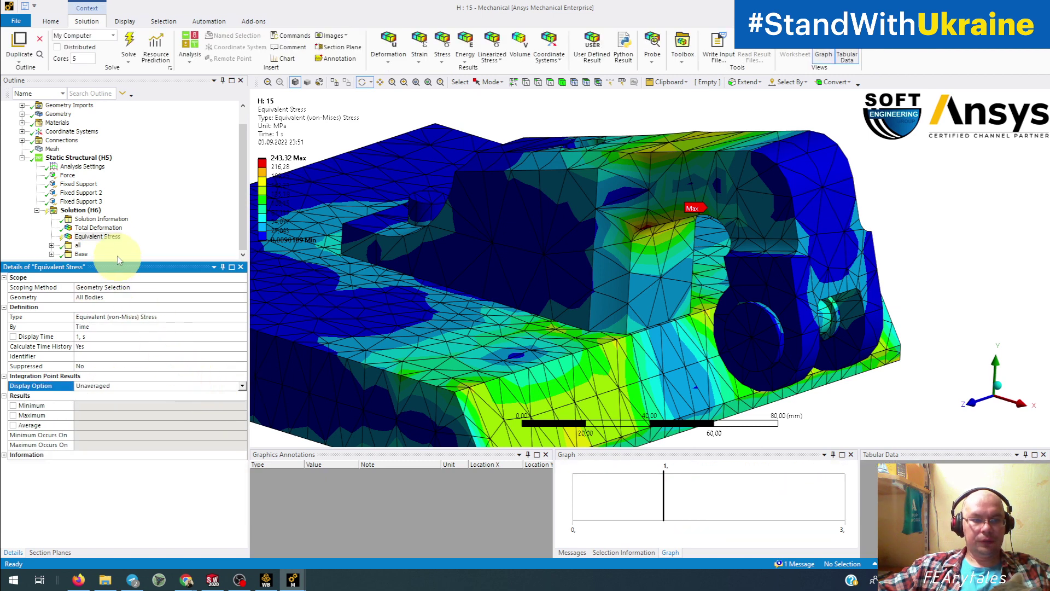
pyautogui.rightClick(112, 239)
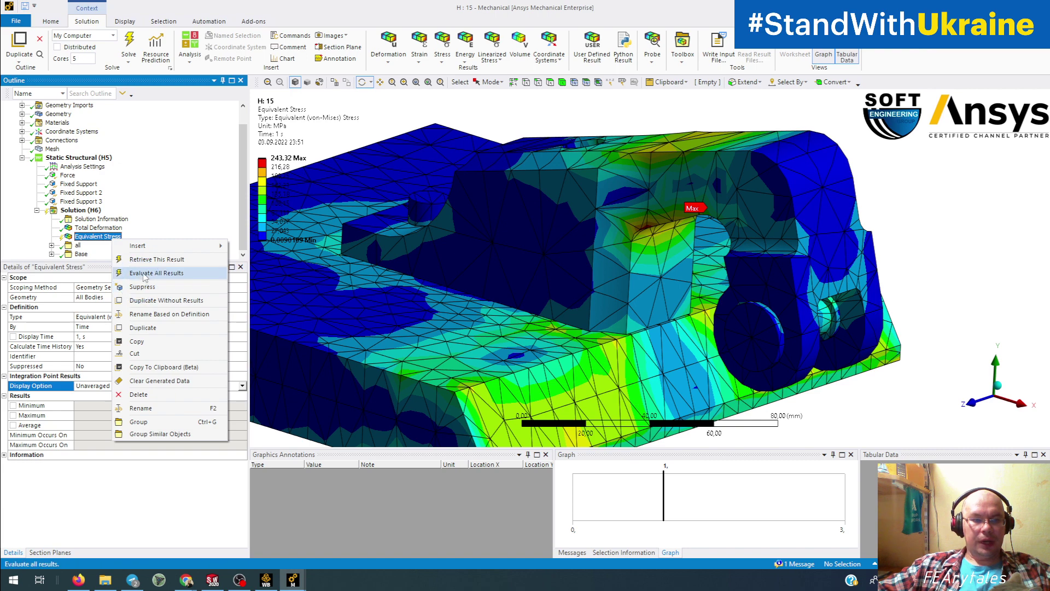
pyautogui.click(164, 283)
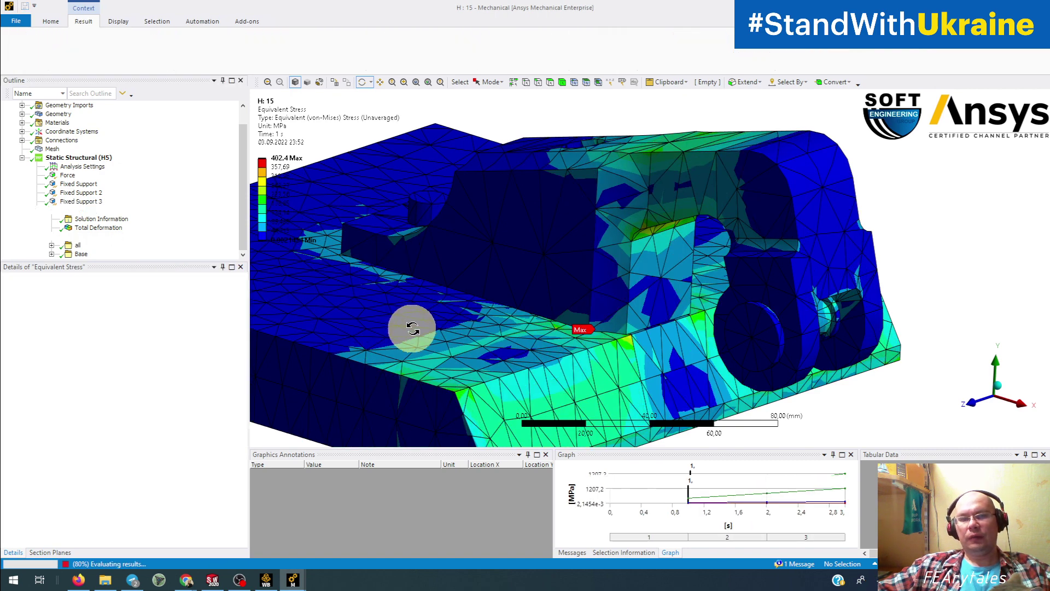
# - Examine the unaveraged Equivalent Stress plot around the maximum where the clamp meets the base plate
pyautogui.moveTo(558, 324); pyautogui.dragTo(322, 209)
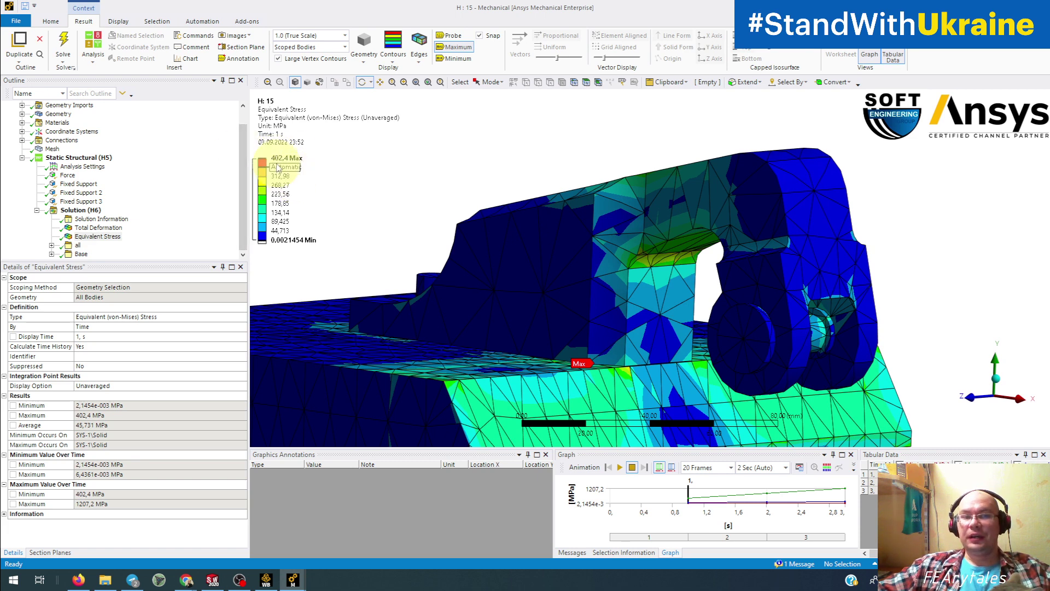
pyautogui.moveTo(537, 265); pyautogui.dragTo(488, 294)
pyautogui.moveTo(598, 408); pyautogui.dragTo(503, 339)
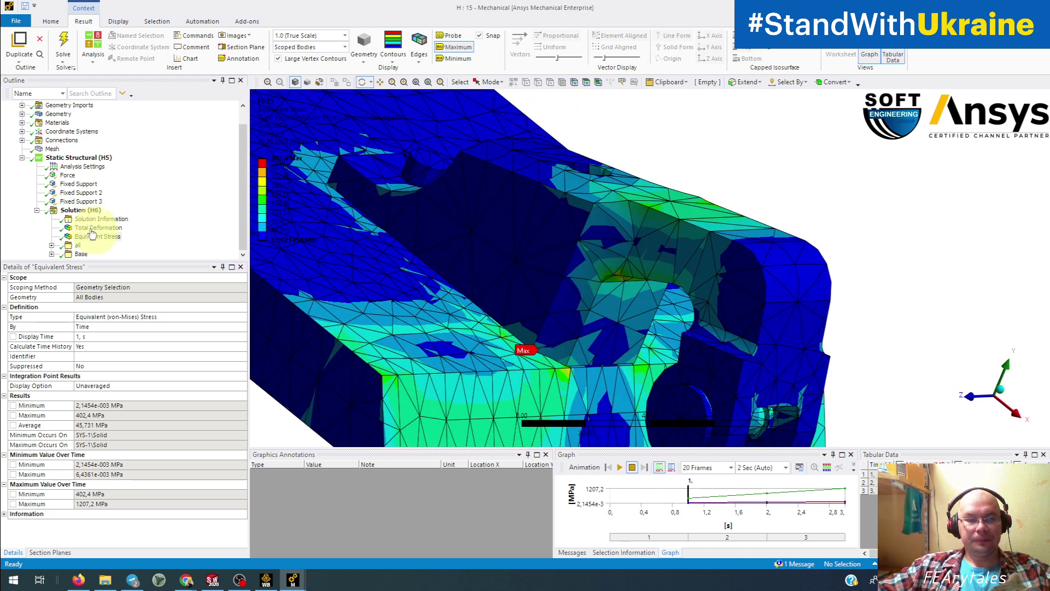
# - Display the Static Structural model geometry and hide the clamp body covering the base plate
pyautogui.click(82, 158)
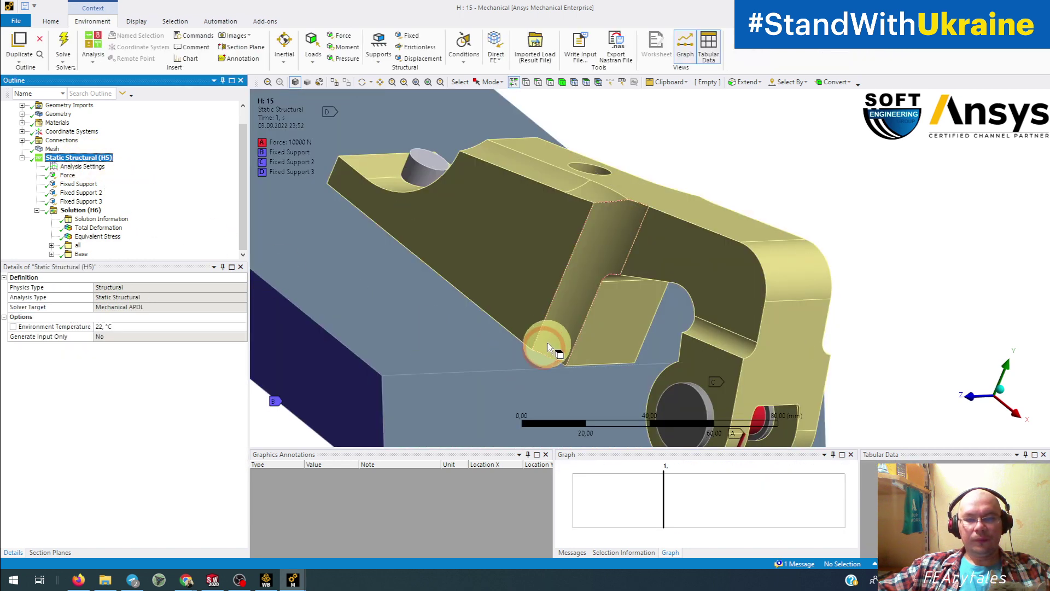
pyautogui.click(551, 324)
pyautogui.rightClick(558, 323)
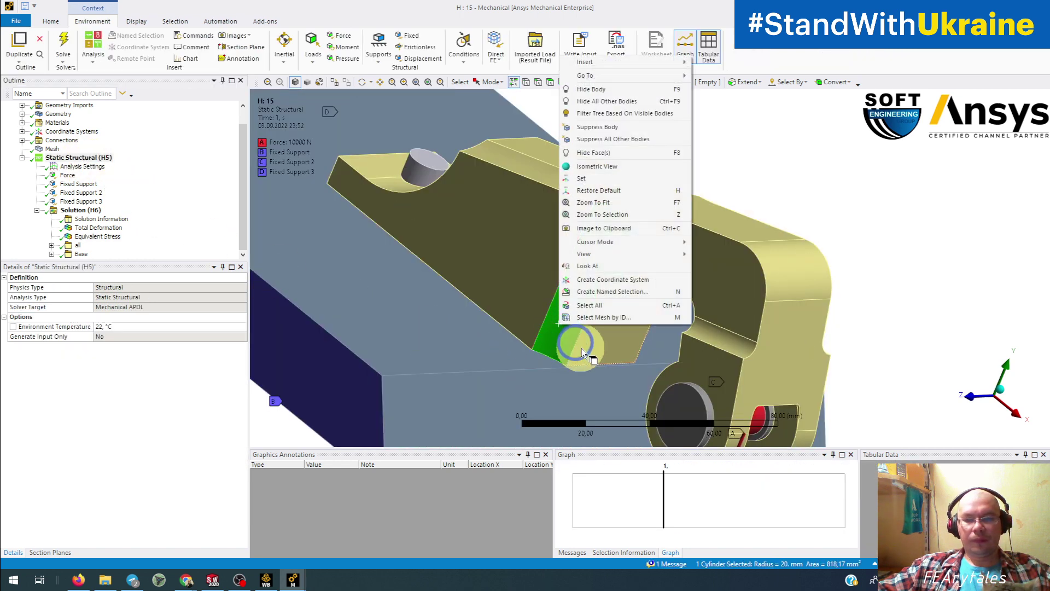
pyautogui.click(589, 90)
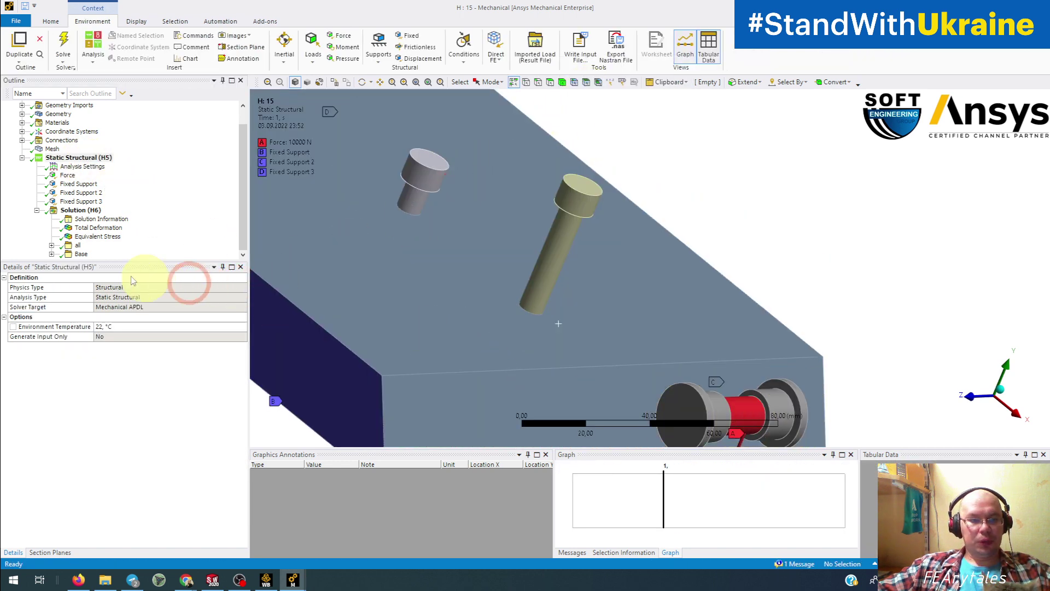
# - Display the unaveraged Equivalent Stress again and examine the mesh elements meeting at the maximum on the base plate
pyautogui.click(96, 237)
pyautogui.scroll(6, 520, 375)
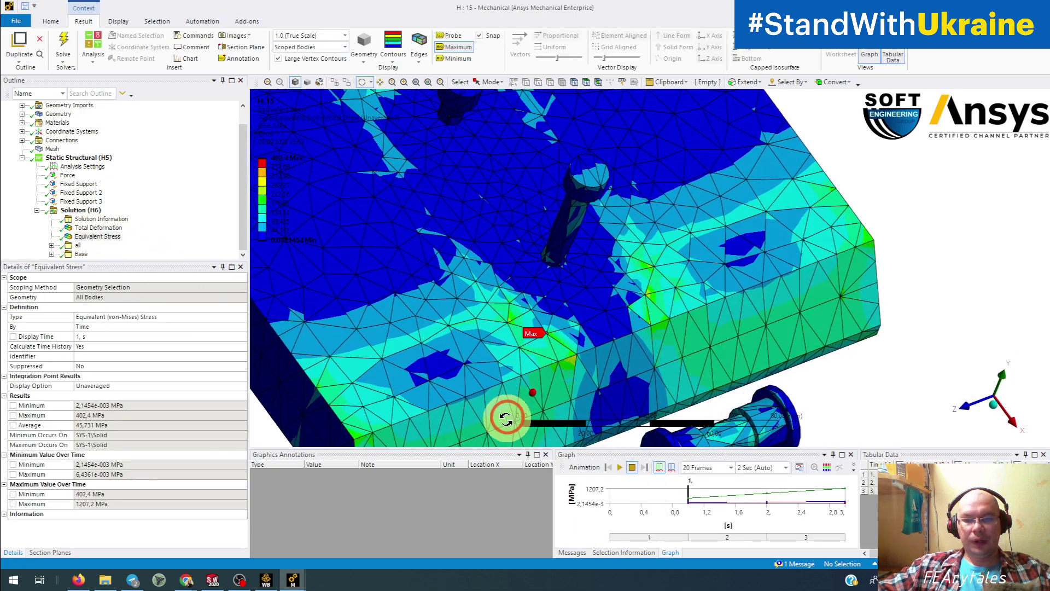
pyautogui.keyDown('ctrl'); pyautogui.moveTo(492, 385); pyautogui.dragTo(793, 242, button='middle'); pyautogui.keyUp('ctrl')
pyautogui.scroll(5, 679, 270)
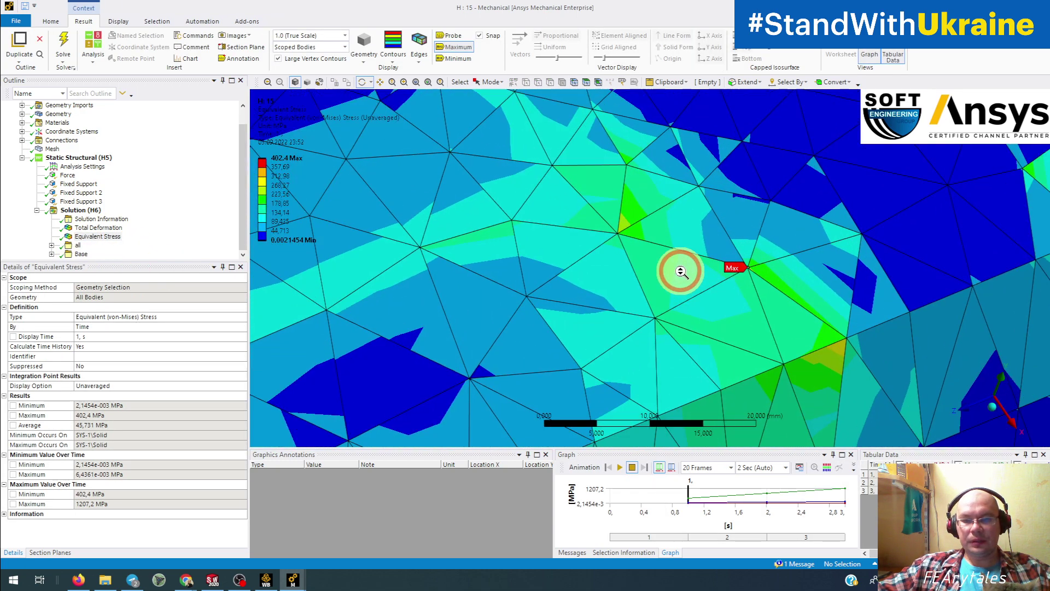
pyautogui.keyDown('ctrl'); pyautogui.moveTo(713, 281); pyautogui.dragTo(629, 289, button='middle'); pyautogui.keyUp('ctrl')
pyautogui.scroll(8, 500, 285)
pyautogui.scroll(5, 526, 309)
pyautogui.keyDown('ctrl'); pyautogui.moveTo(459, 334); pyautogui.dragTo(700, 301, button='middle'); pyautogui.keyUp('ctrl')
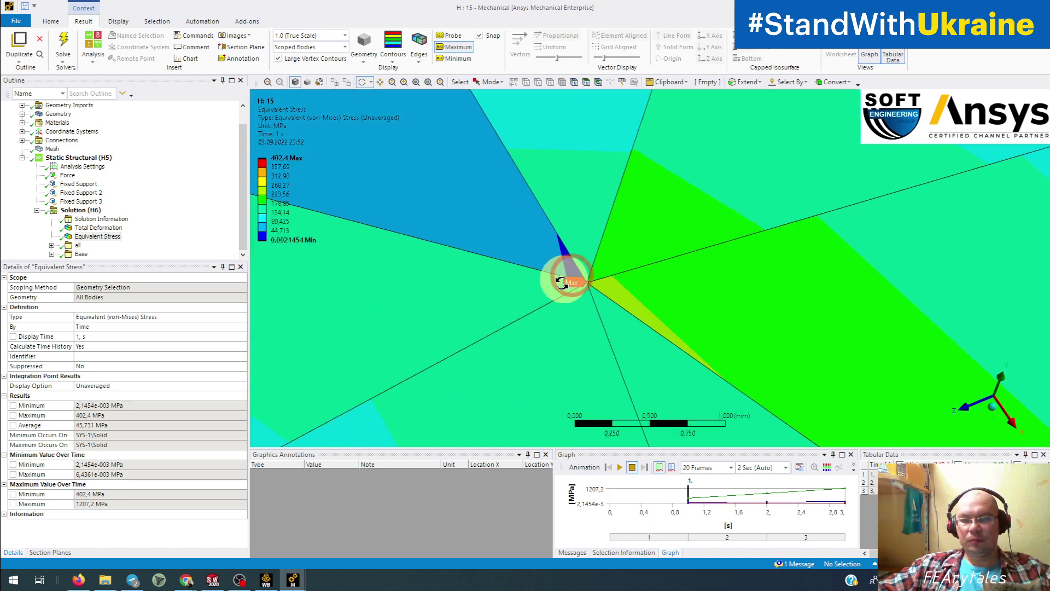
pyautogui.moveTo(577, 290)
pyautogui.mouseDown(button='middle')
pyautogui.moveTo(586, 300)
pyautogui.moveTo(572, 310)
pyautogui.mouseUp(button='middle')
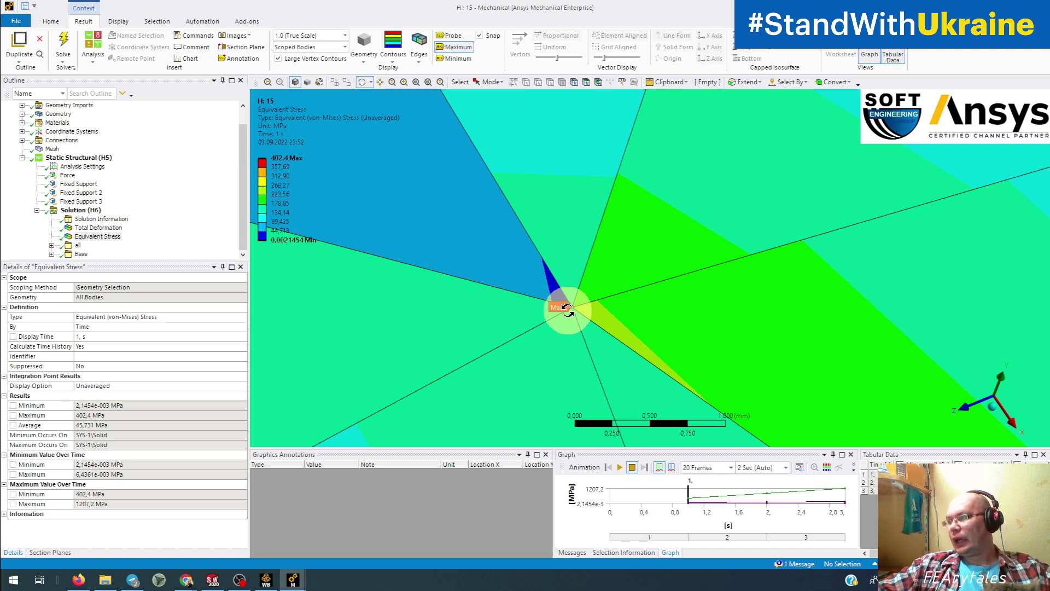
pyautogui.scroll(5, 609, 312)
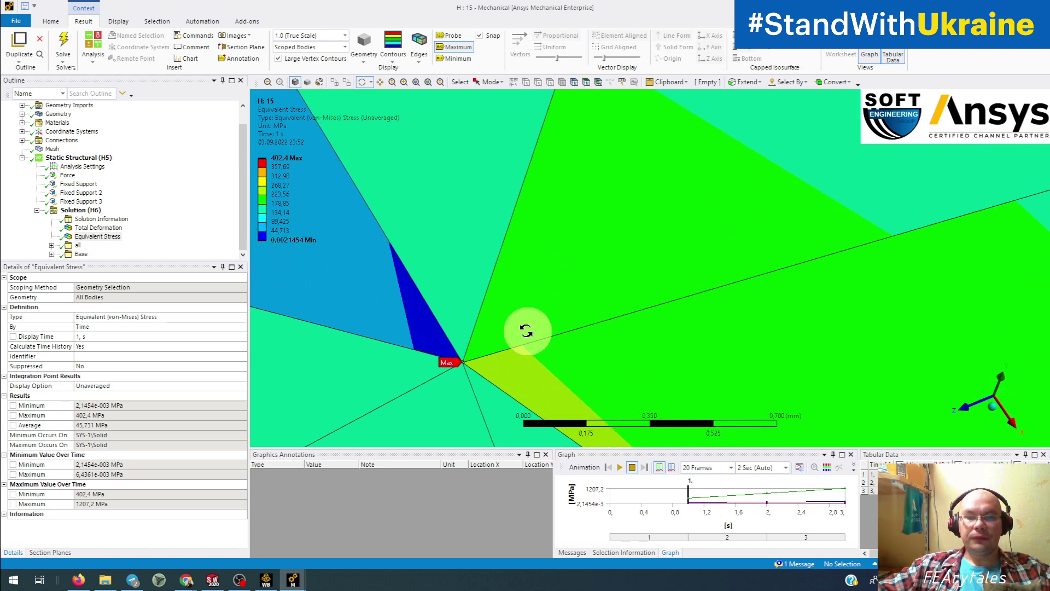
# - Probe the unaveraged stress in the dark blue element corner beside the maximum marker
pyautogui.keyDown('ctrl'); pyautogui.moveTo(527, 333); pyautogui.dragTo(565, 264, button='middle'); pyautogui.keyUp('ctrl')
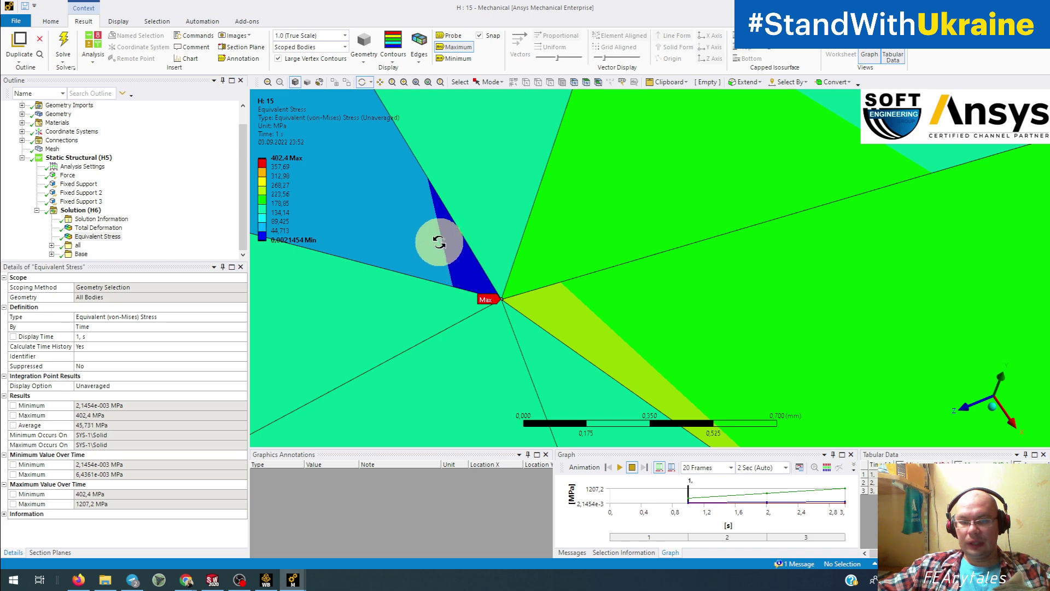
pyautogui.click(453, 36)
pyautogui.click(484, 284)
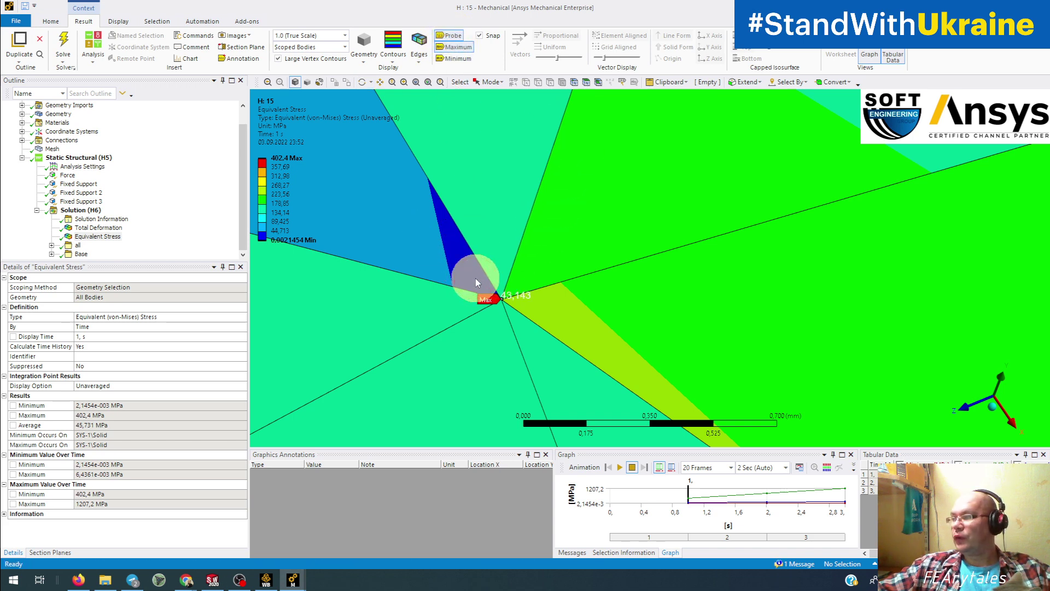
# - Probe the unaveraged stress in the element corner on the yellow-green side of the maximum marker
pyautogui.click(515, 298)
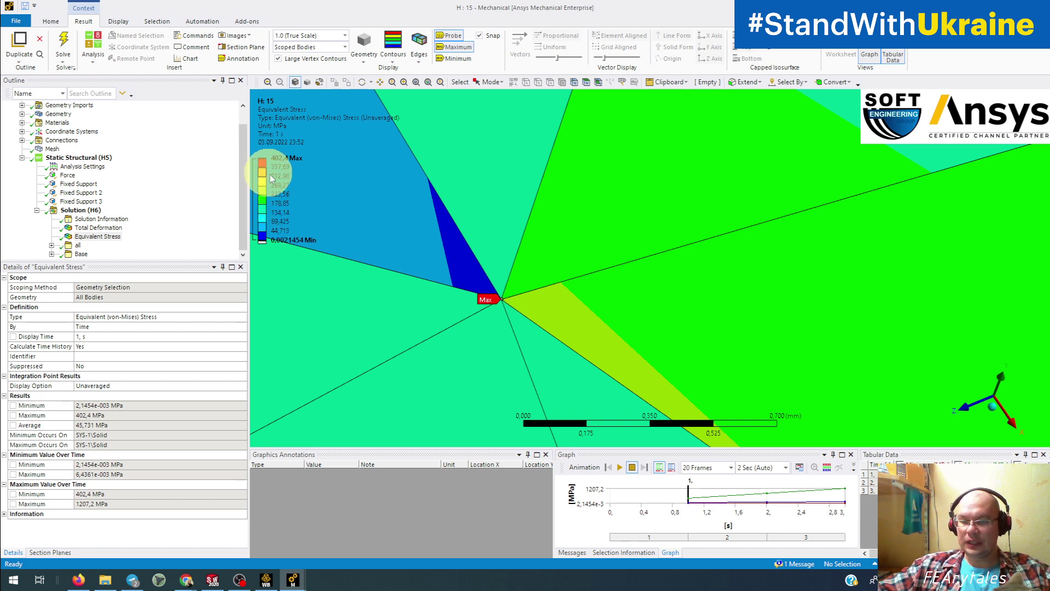
pyautogui.scroll(-10, 363, 198)
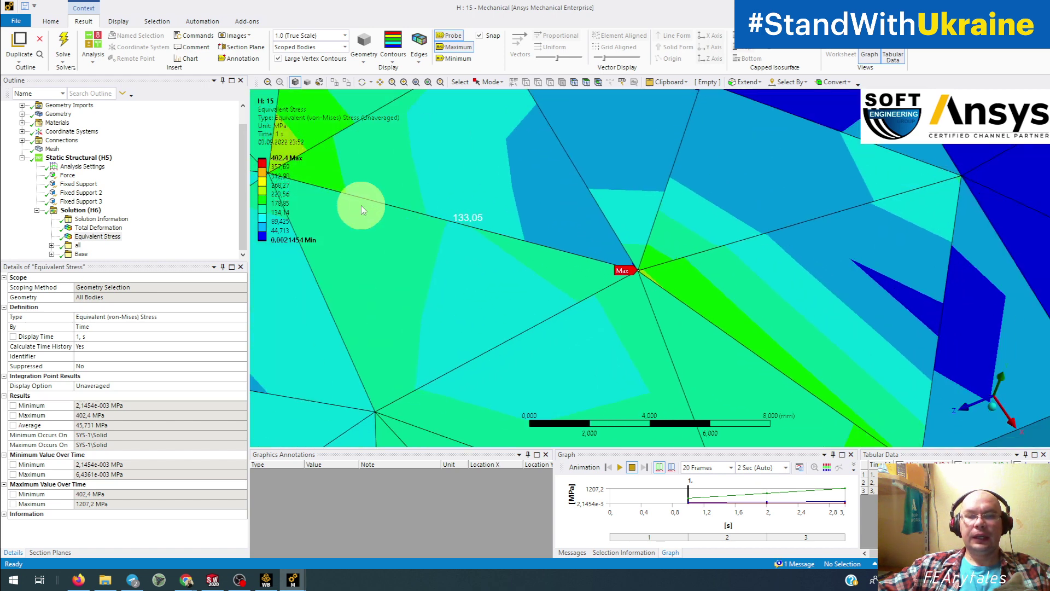
# - Display the Solution geometry and show all hidden bodies of the clamp assembly
pyautogui.click(80, 210)
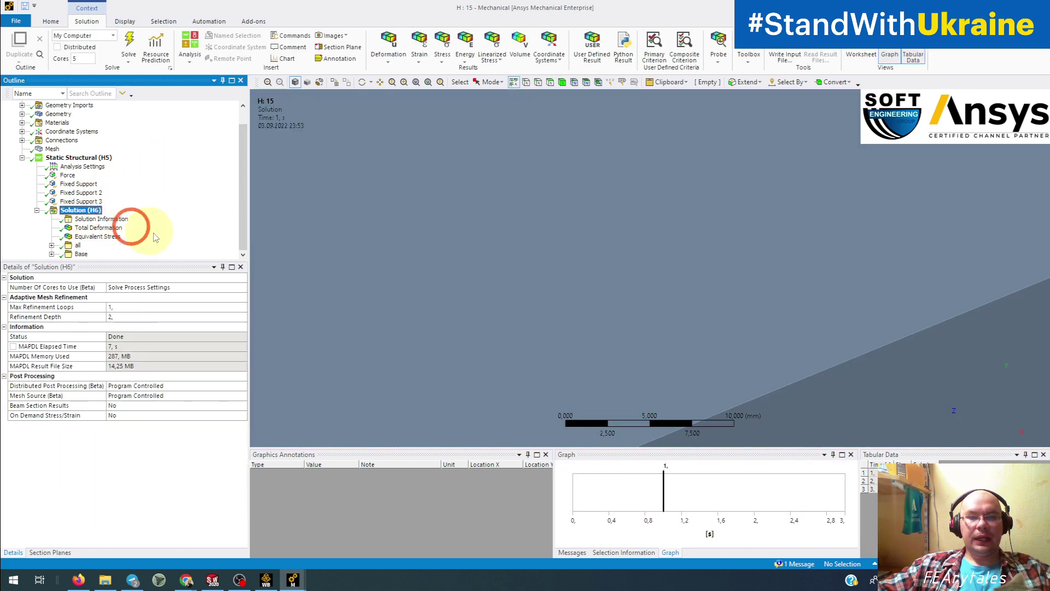
pyautogui.scroll(-10, 372, 268)
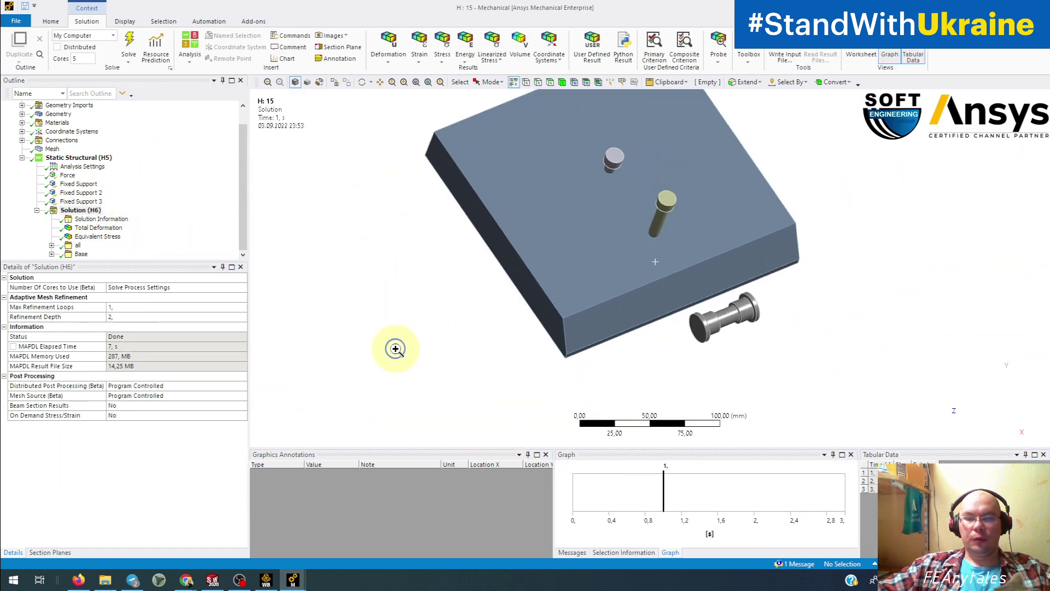
pyautogui.rightClick(395, 349)
pyautogui.click(457, 383)
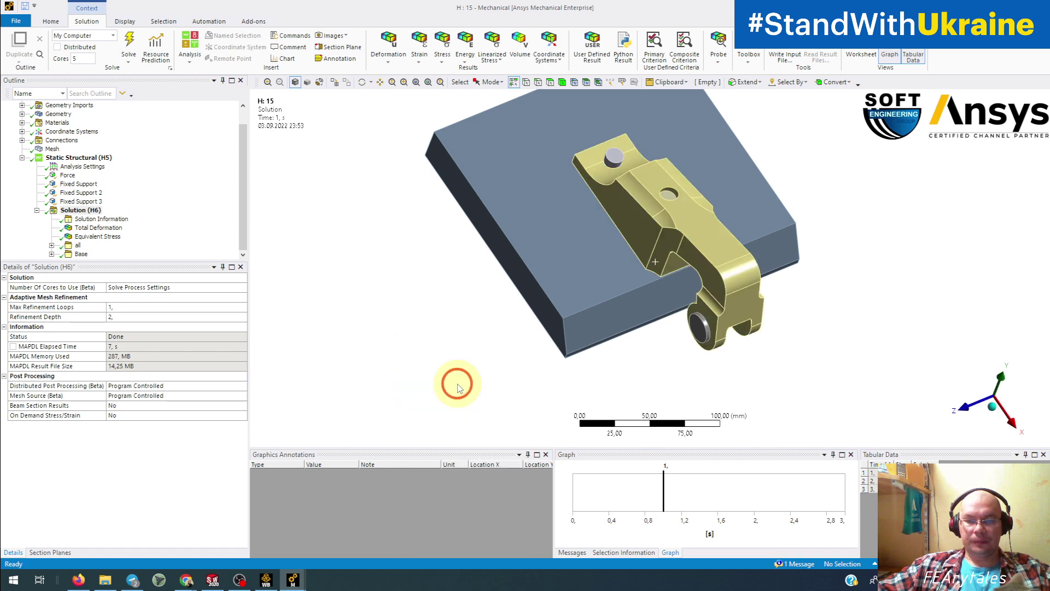
# - Display the unaveraged Equivalent Stress and probe the highly stressed elements at the inner corner beneath the clamp arm
pyautogui.click(91, 237)
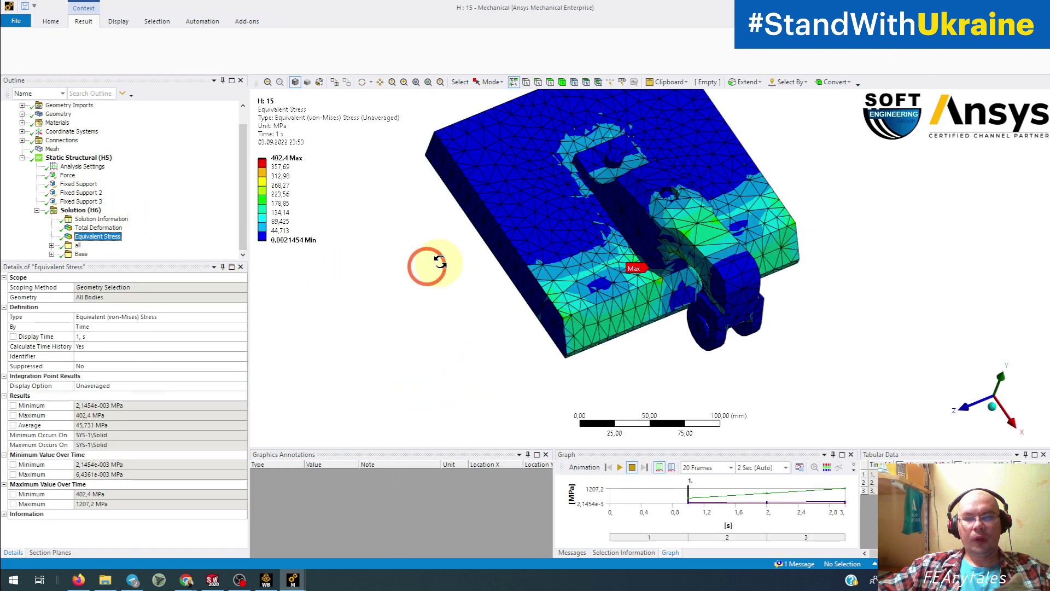
pyautogui.moveTo(427, 265); pyautogui.dragTo(475, 230, button='middle')
pyautogui.scroll(5, 492, 281)
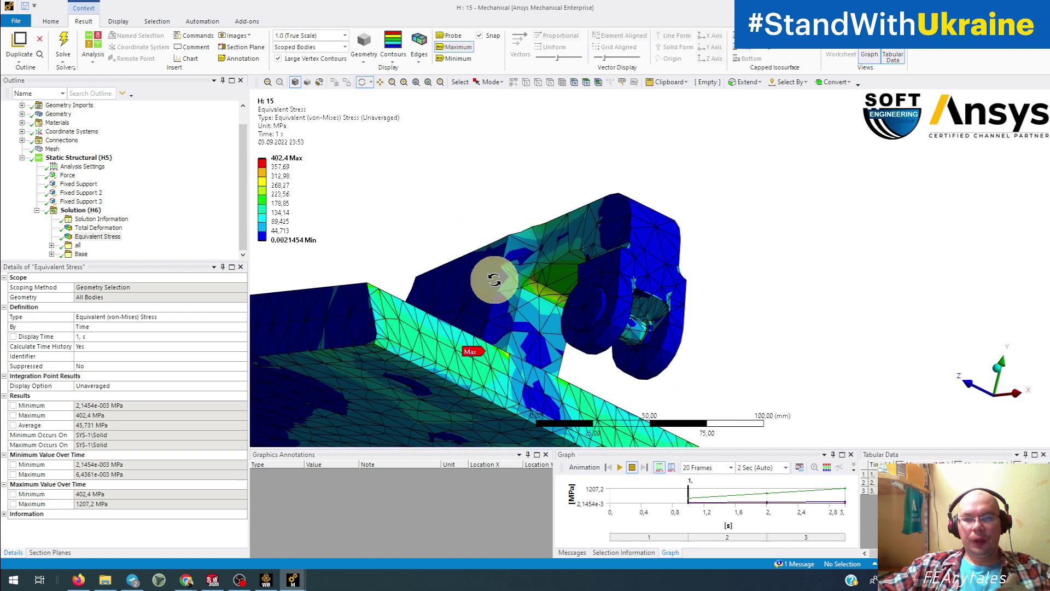
pyautogui.scroll(3, 421, 295)
pyautogui.scroll(3, 420, 296)
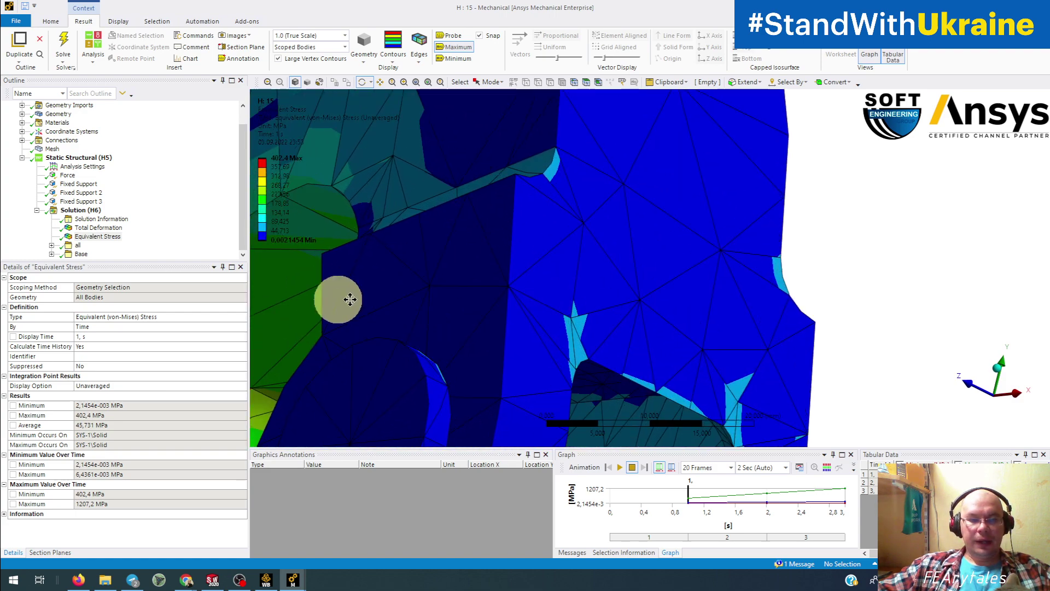
pyautogui.keyDown('ctrl'); pyautogui.moveTo(338, 300); pyautogui.dragTo(588, 268, button='middle'); pyautogui.keyUp('ctrl')
pyautogui.scroll(3, 333, 274)
pyautogui.keyDown('ctrl'); pyautogui.moveTo(281, 288); pyautogui.dragTo(551, 272, button='middle'); pyautogui.keyUp('ctrl')
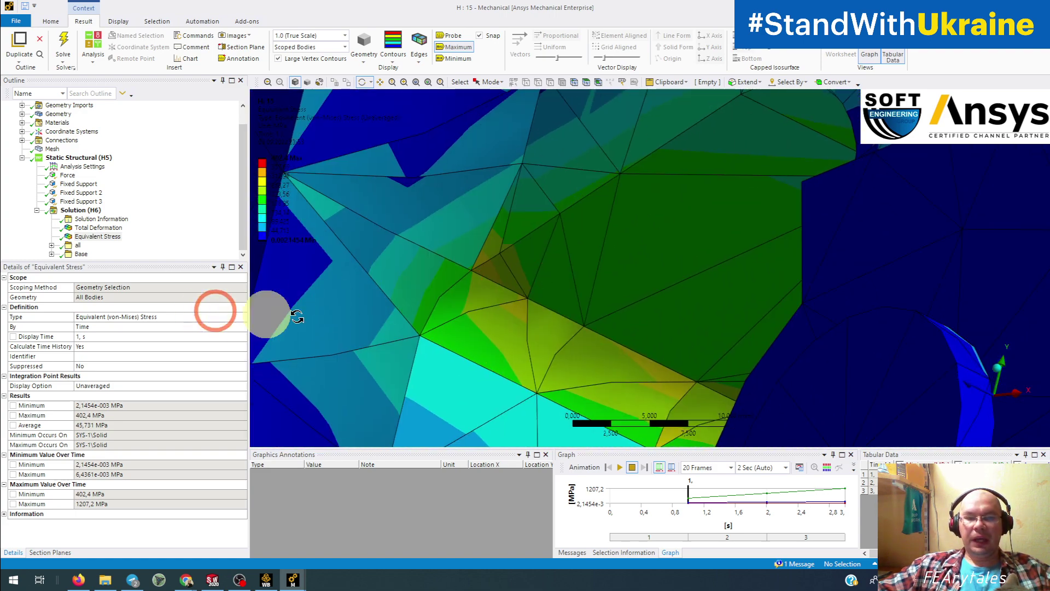
pyautogui.scroll(3, 350, 312)
pyautogui.keyDown('ctrl'); pyautogui.moveTo(143, 302); pyautogui.dragTo(364, 334, button='middle'); pyautogui.keyUp('ctrl')
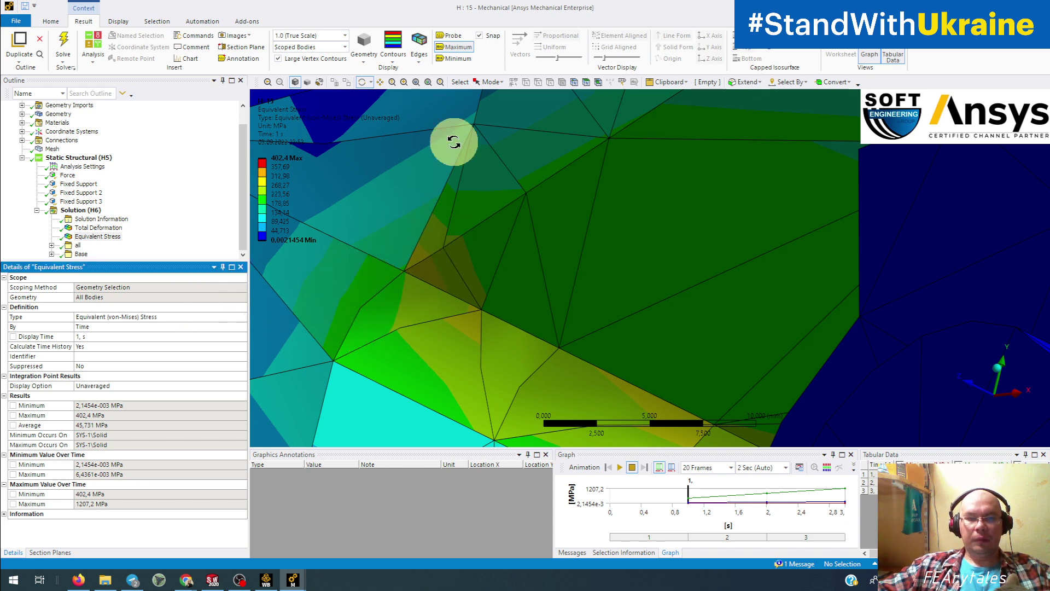
pyautogui.click(450, 35)
pyautogui.click(442, 259)
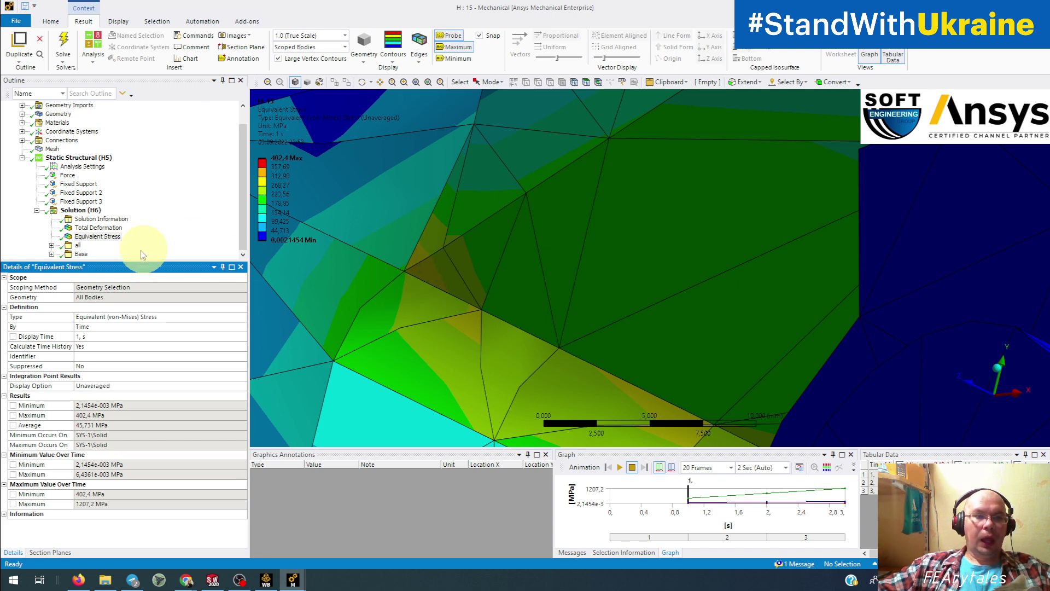
# - Set the Equivalent Stress display option to Averaged and evaluate all results
pyautogui.click(242, 386)
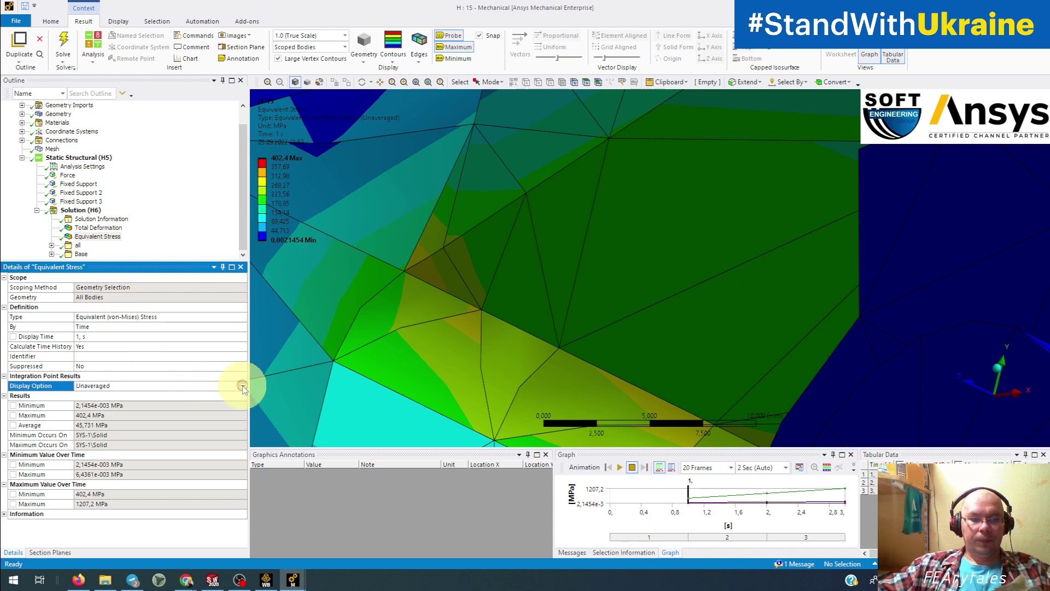
pyautogui.click(203, 403)
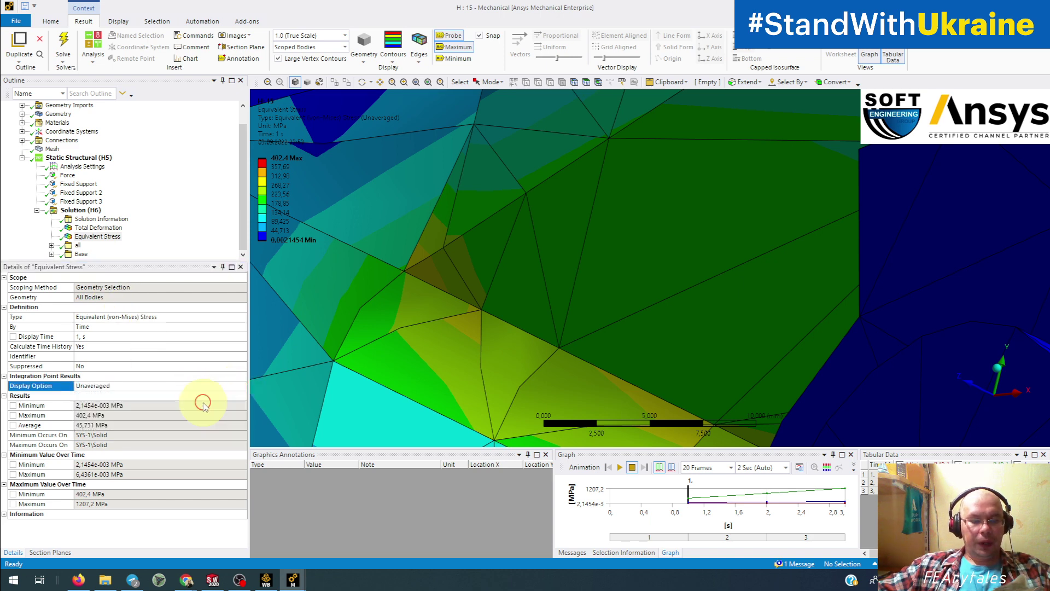
pyautogui.click(107, 239)
pyautogui.rightClick(108, 241)
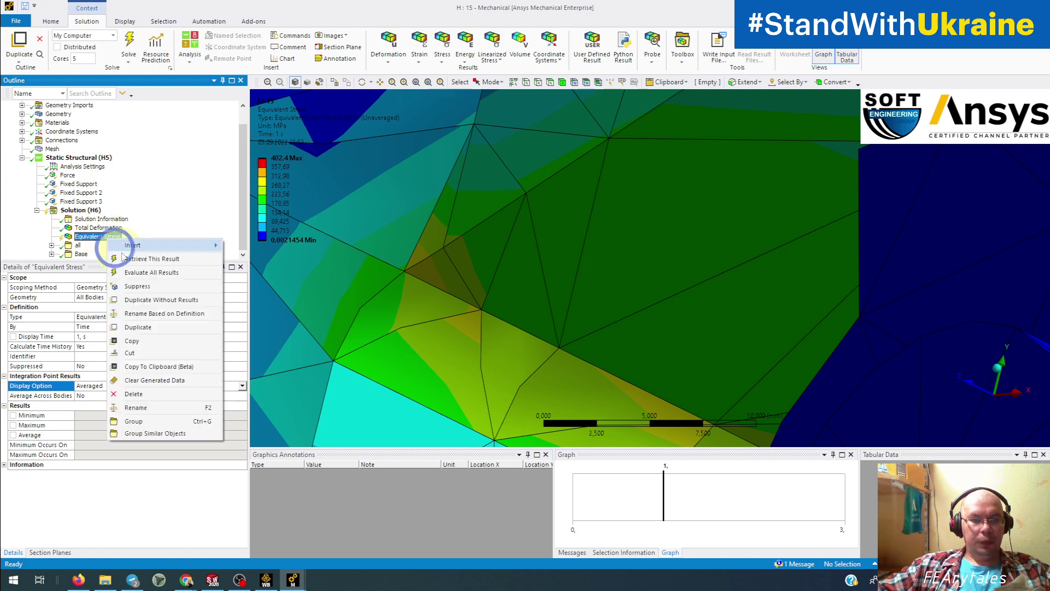
pyautogui.click(141, 272)
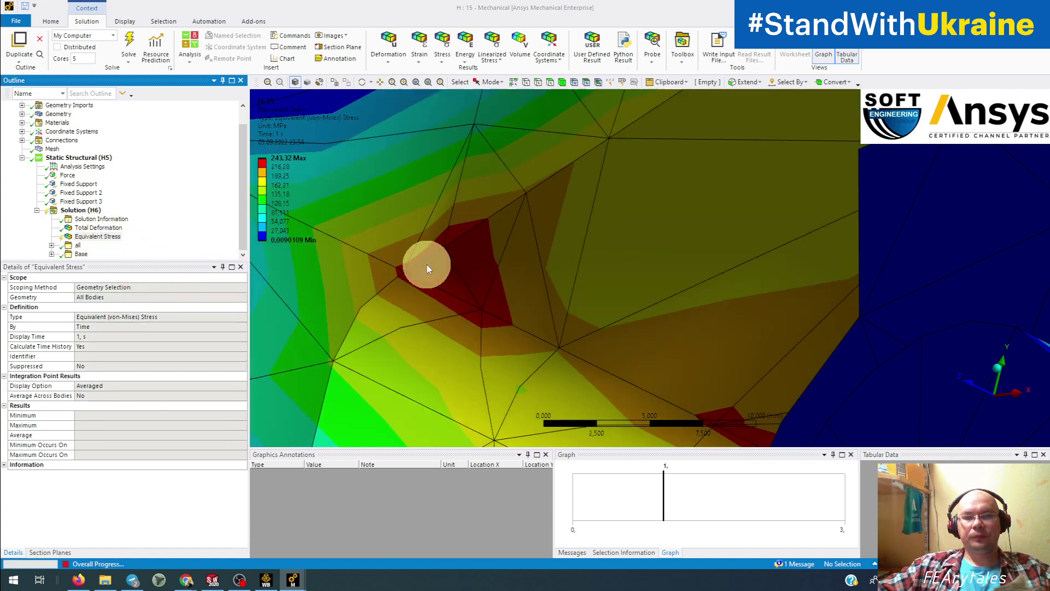
# - Examine the averaged Equivalent Stress plot around the maximum under the clamp arm and across the base plate
pyautogui.moveTo(424, 264); pyautogui.dragTo(493, 223)
pyautogui.scroll(-5, 428, 266)
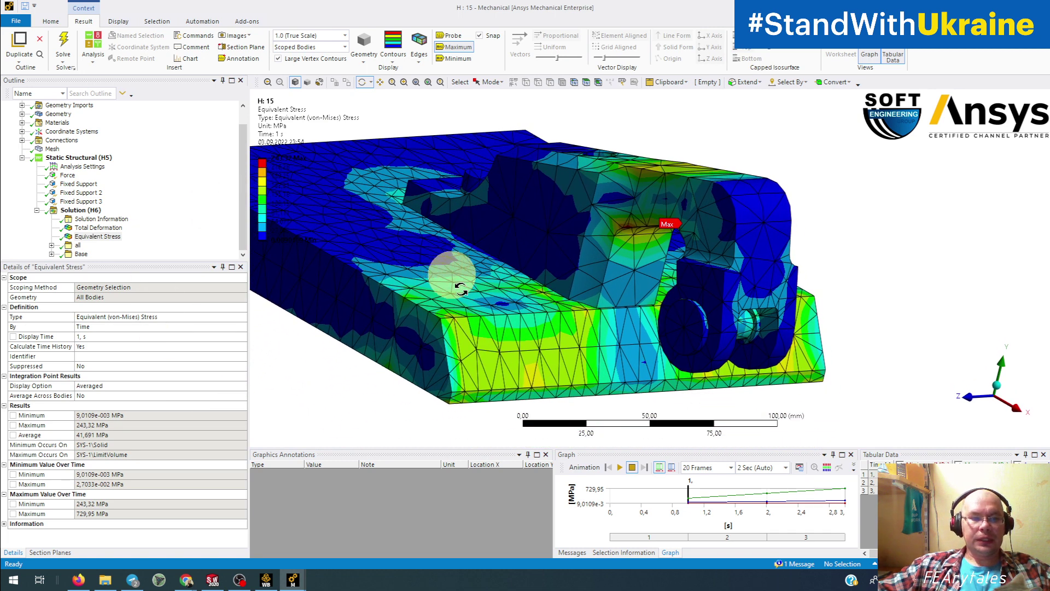
pyautogui.moveTo(507, 333); pyautogui.dragTo(576, 353)
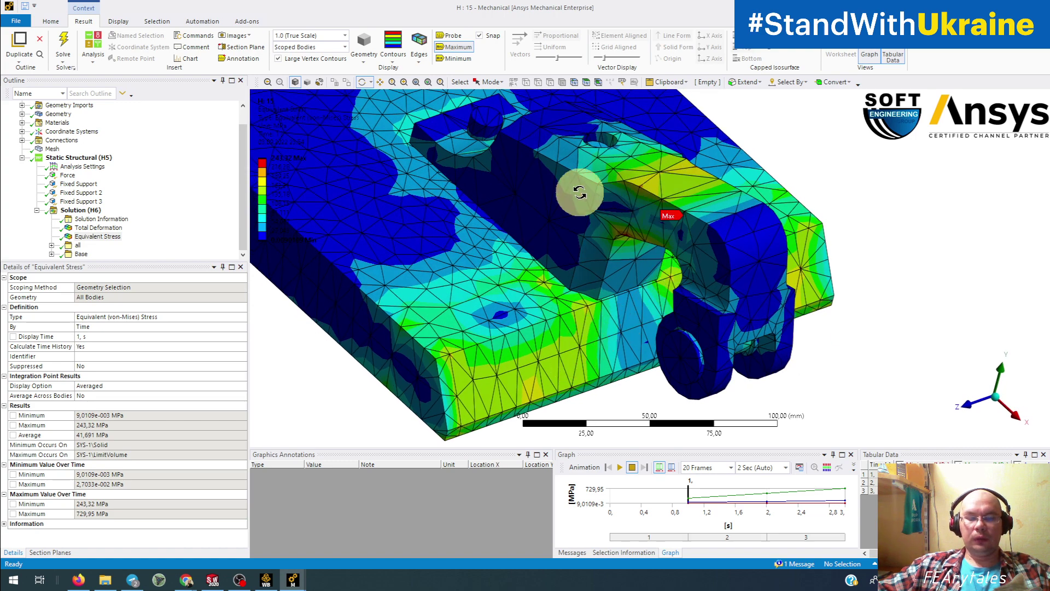
# - Review the Force load on the clamp, then redisplay the averaged Equivalent Stress for the whole assembly
pyautogui.click(68, 175)
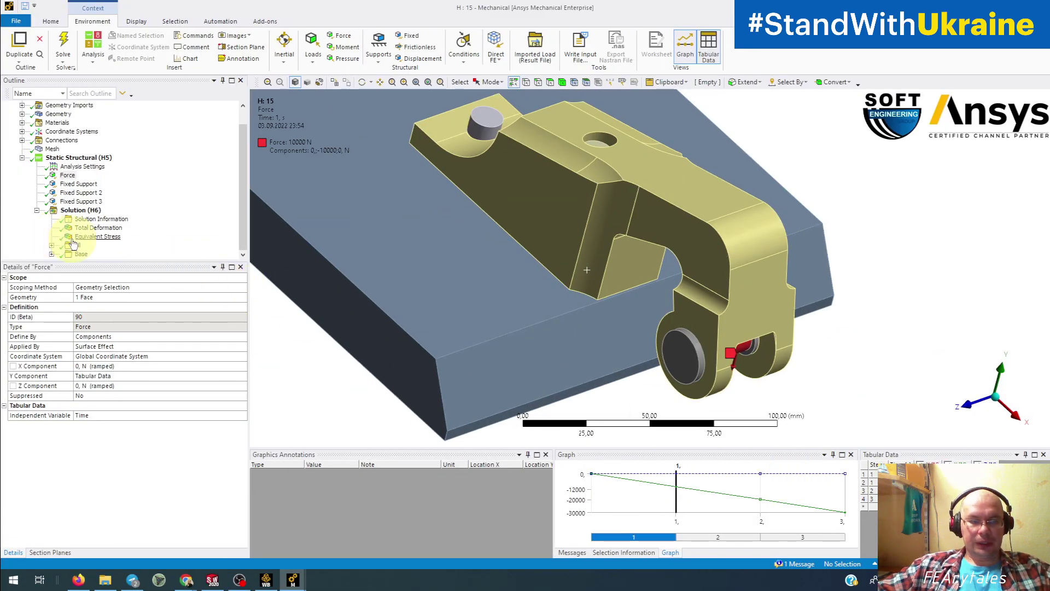
pyautogui.click(75, 238)
pyautogui.moveTo(806, 346); pyautogui.dragTo(670, 384, button='middle')
pyautogui.scroll(-3, 794, 365)
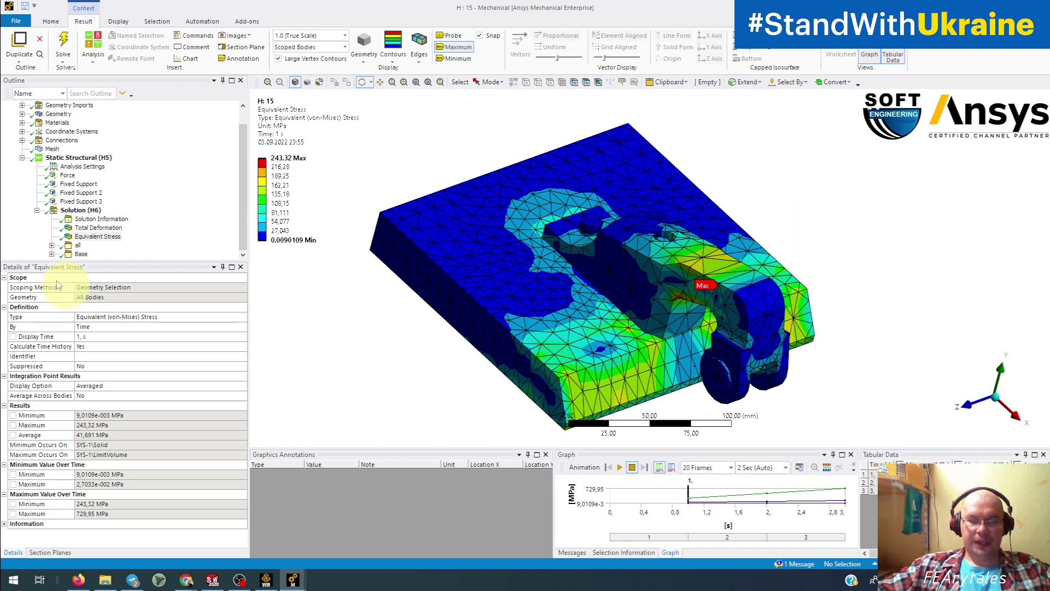
# - Compare the Total Deformation and averaged Equivalent Stress plots at 1 s
pyautogui.click(98, 227)
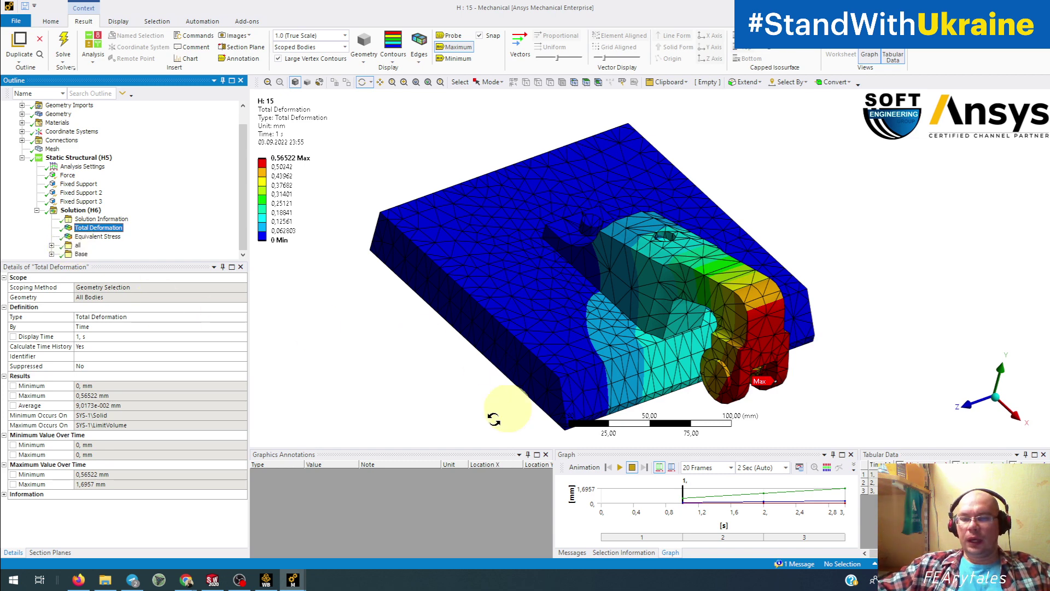
pyautogui.click(874, 494)
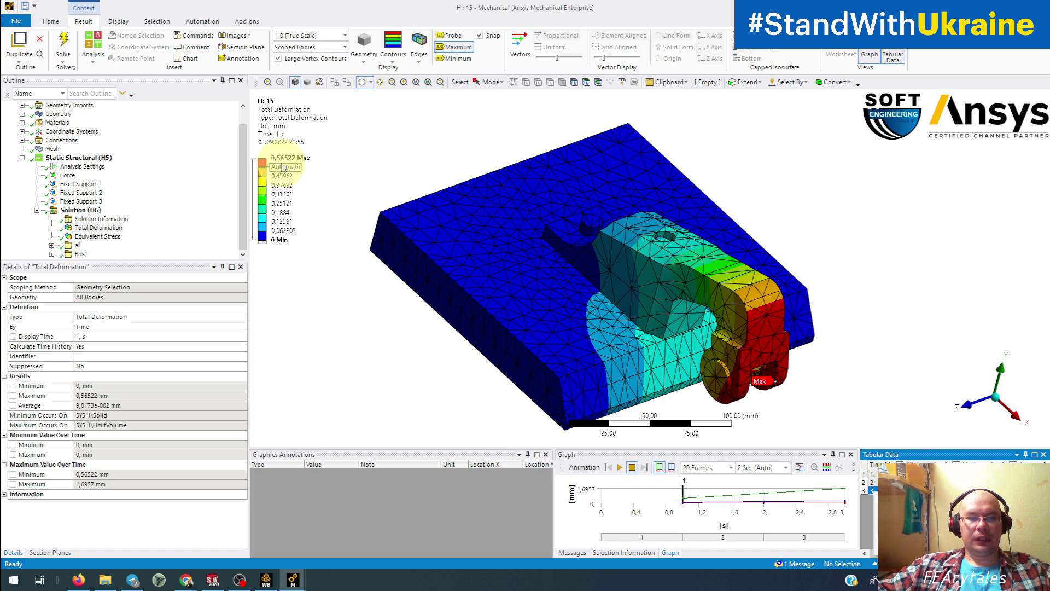
pyautogui.click(97, 236)
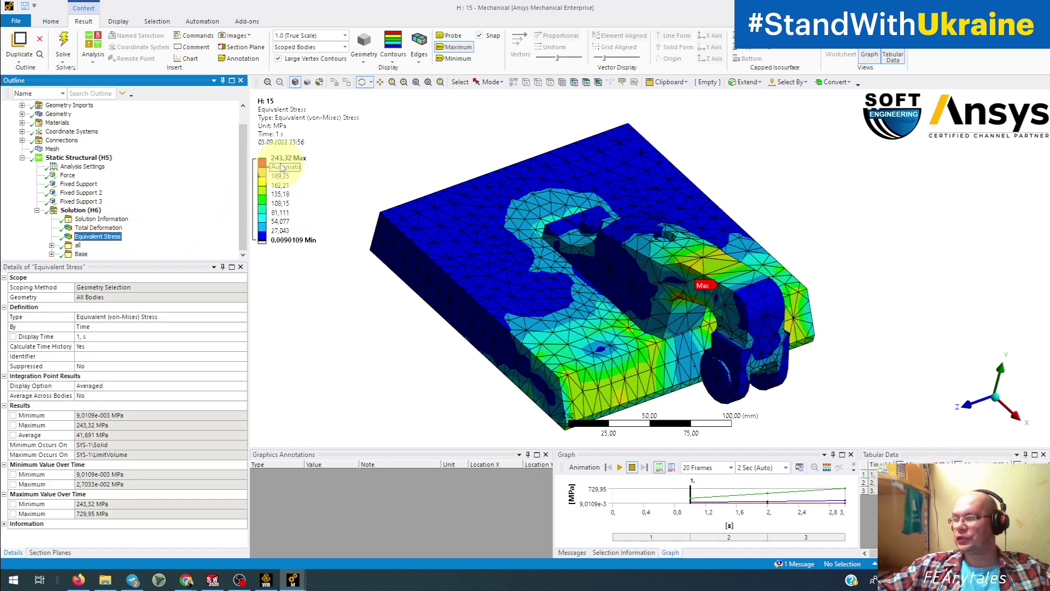
pyautogui.click(99, 227)
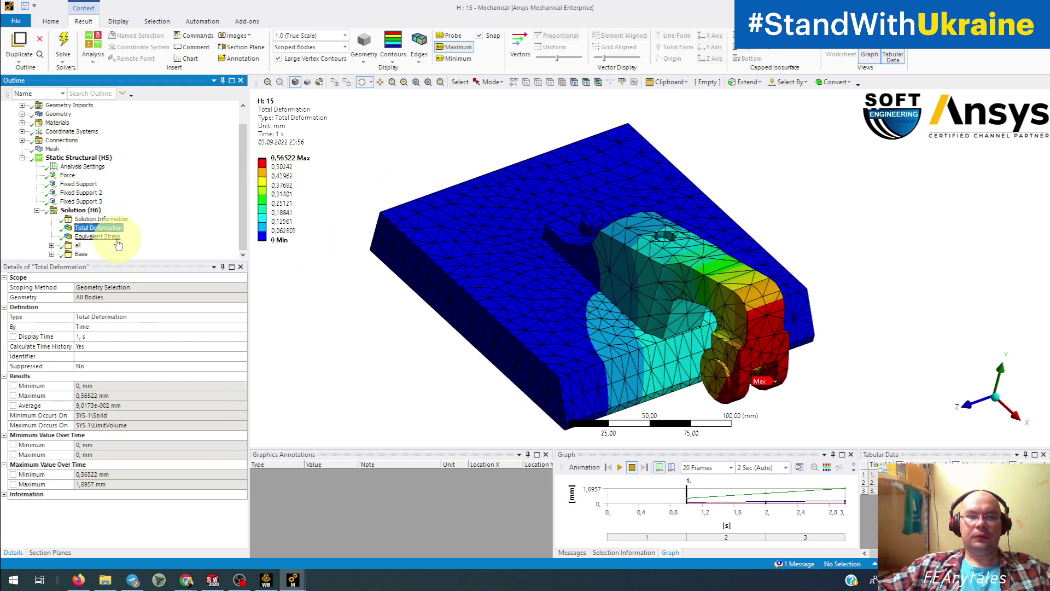
# - Retrieve the averaged Equivalent Stress at 3 s and set the lower limit of the legend's red band to 250 MPa
pyautogui.click(98, 237)
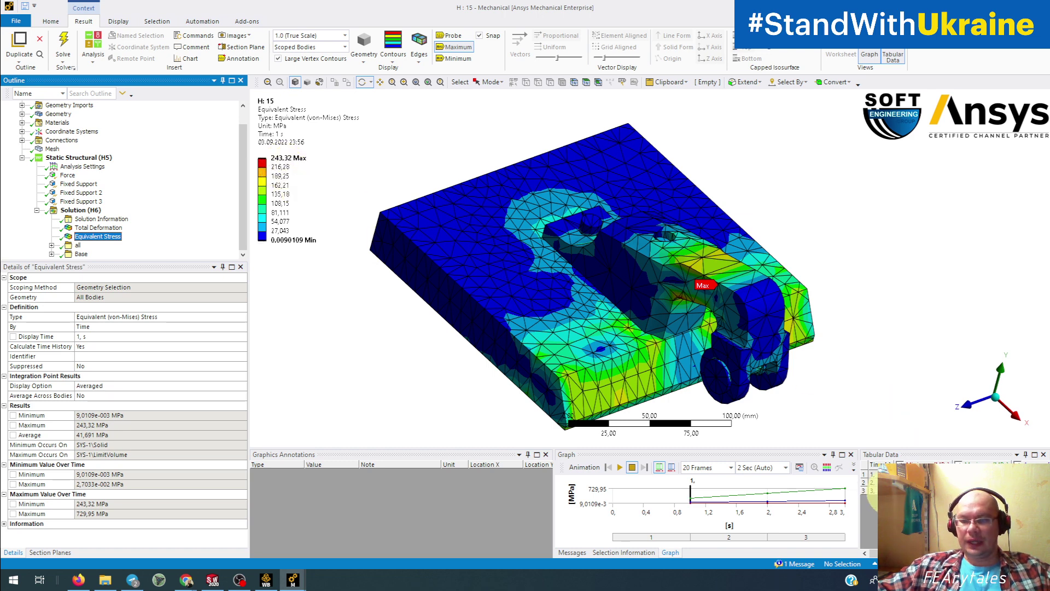
pyautogui.click(884, 491)
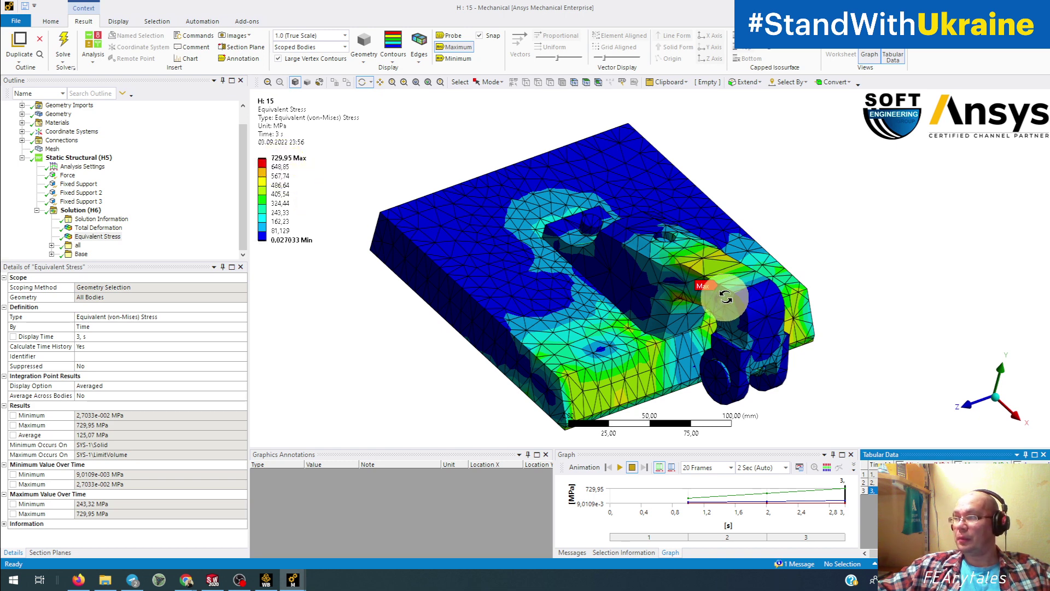
pyautogui.moveTo(727, 297); pyautogui.dragTo(730, 280)
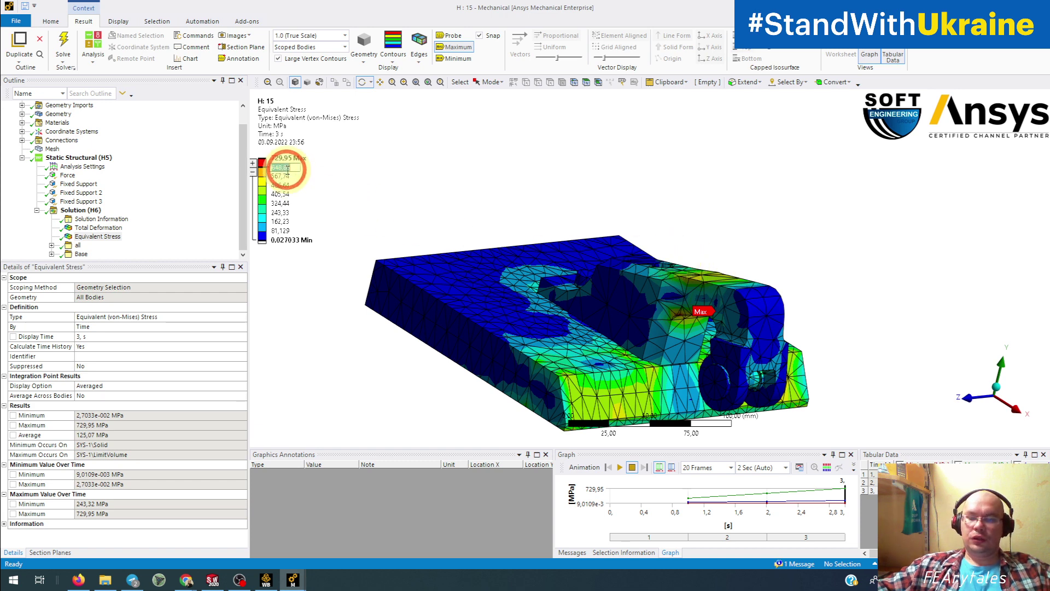
pyautogui.write('0')
pyautogui.press('Return')
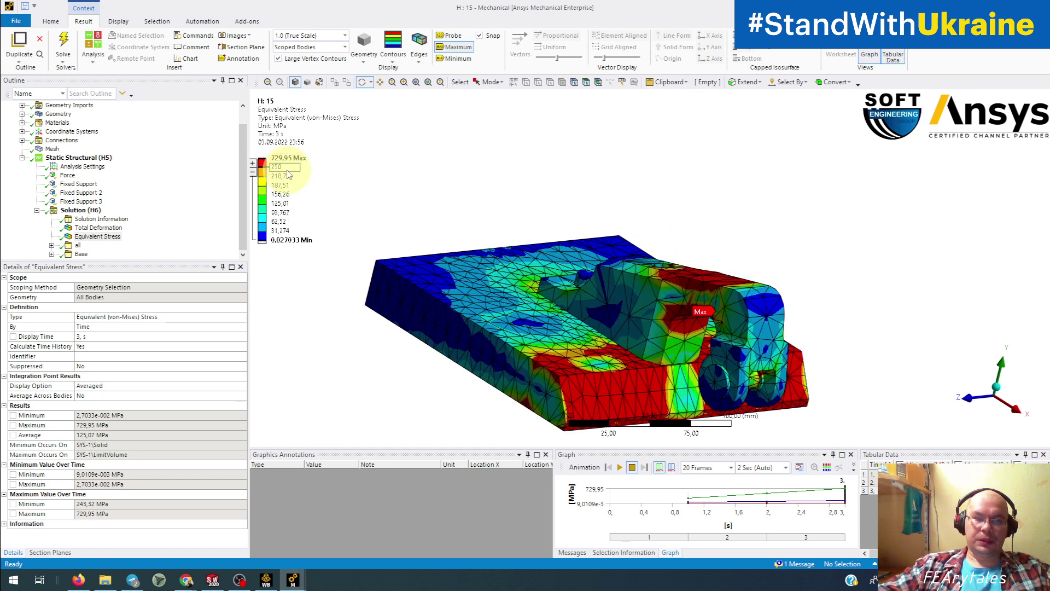
# - Examine the clamp and base plate regions stressed above 250 MPa at 3 s
pyautogui.moveTo(610, 322); pyautogui.dragTo(606, 295)
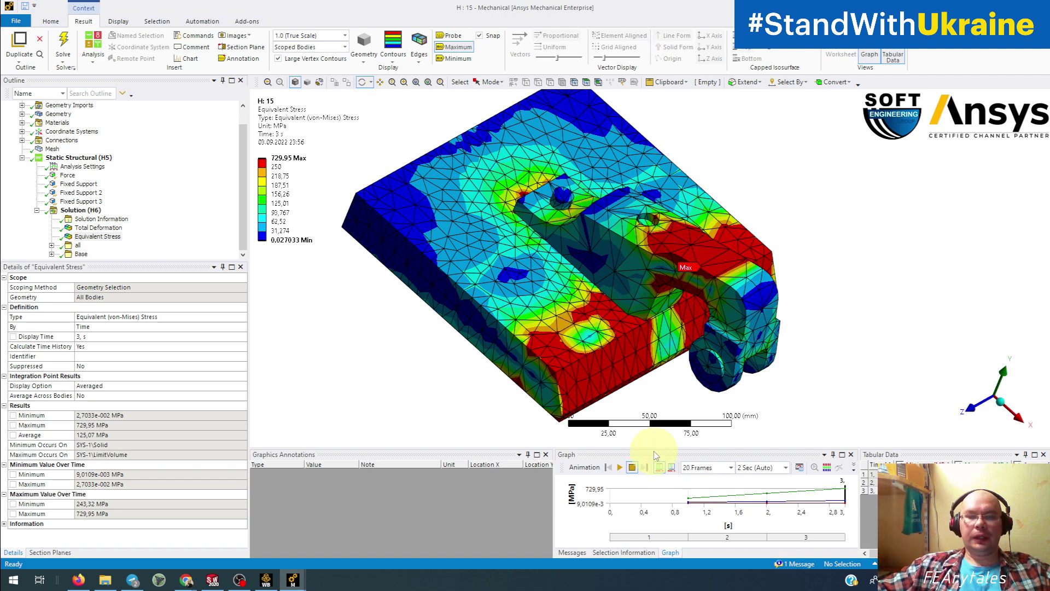
pyautogui.moveTo(581, 363); pyautogui.dragTo(621, 352)
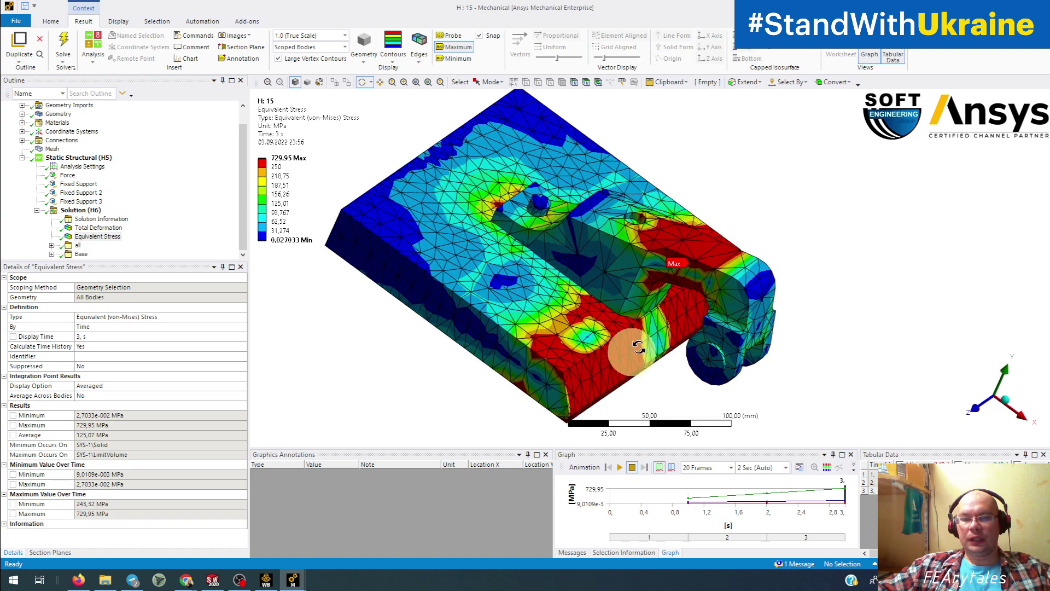
pyautogui.moveTo(615, 196)
pyautogui.mouseDown()
pyautogui.moveTo(614, 266)
pyautogui.moveTo(614, 255)
pyautogui.mouseUp()
pyautogui.click(328, 298)
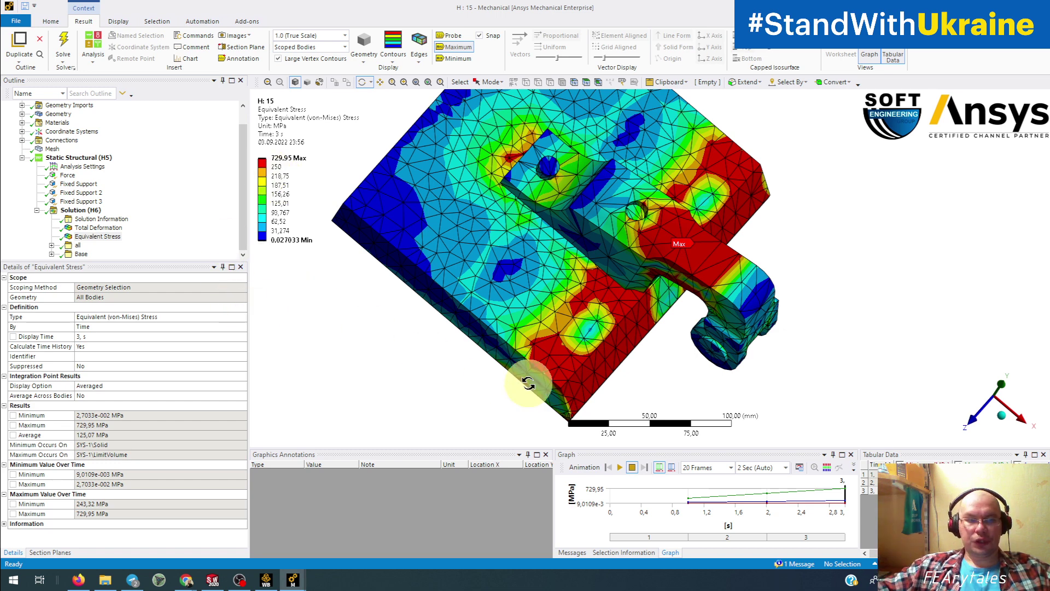
# - Display the Total Deformation result at 3 s and examine the deformed clamp from the side
pyautogui.click(116, 229)
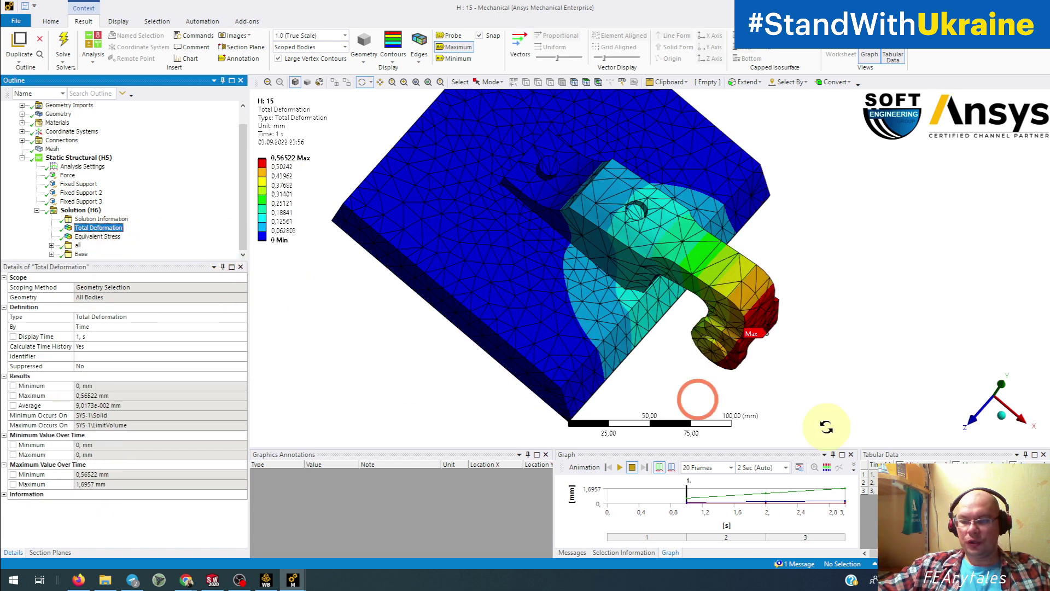
pyautogui.click(873, 489)
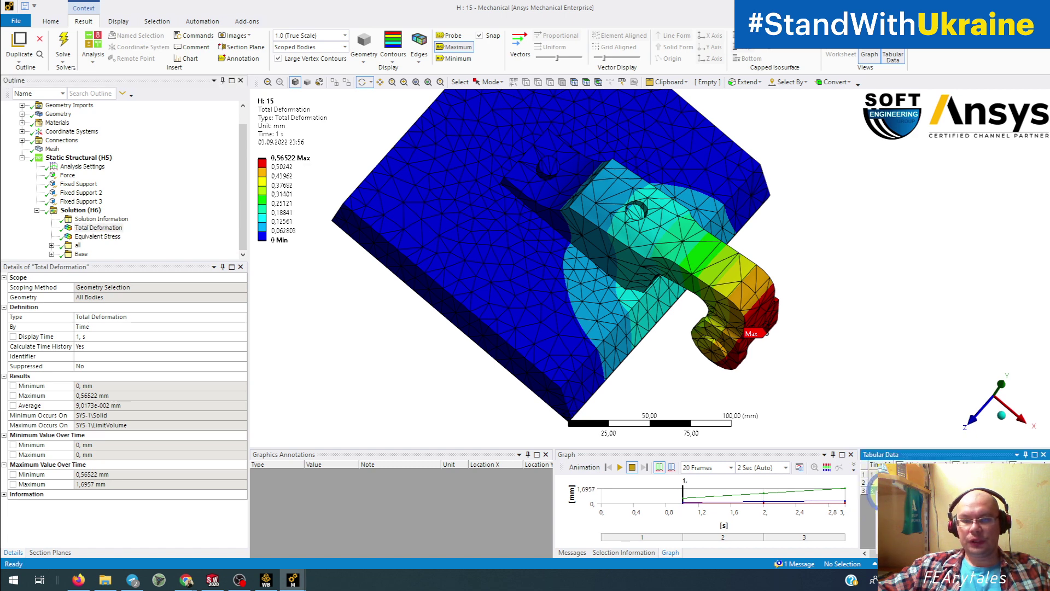
pyautogui.click(900, 505)
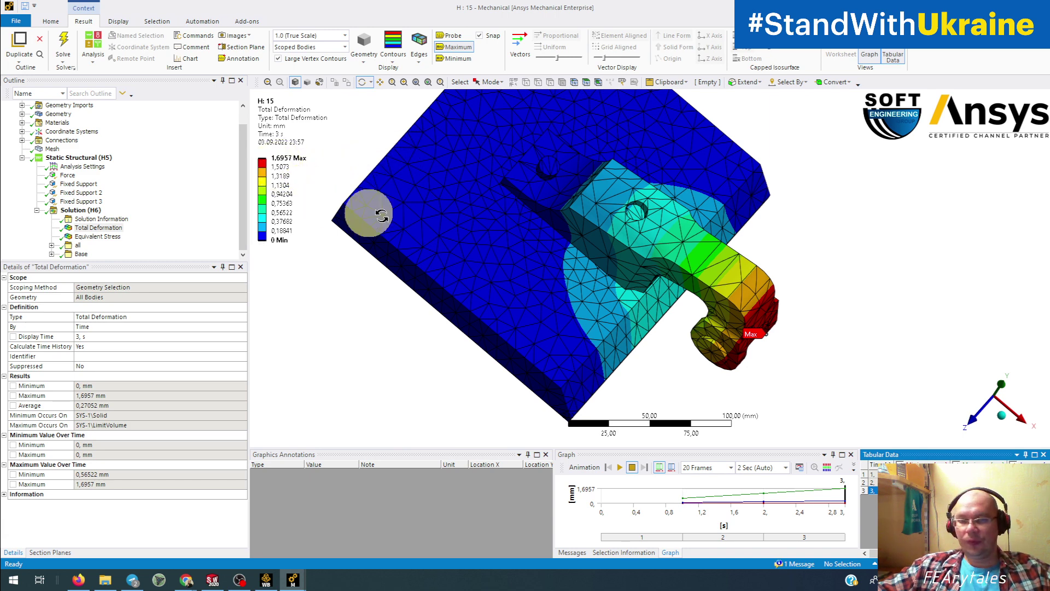
pyautogui.moveTo(368, 211); pyautogui.dragTo(618, 242)
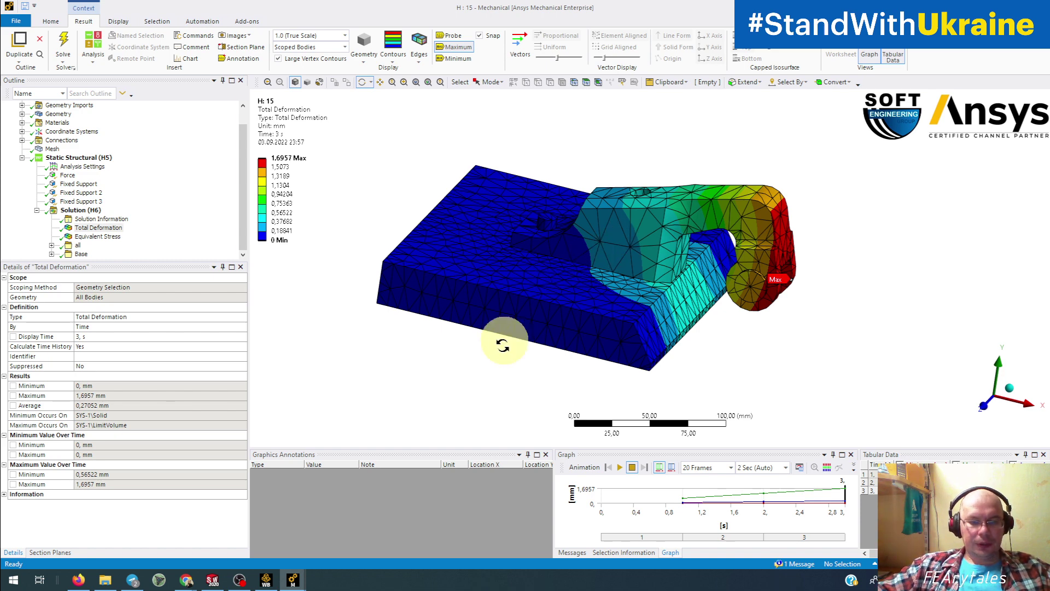
# - Switch to the R: 15 nonlin analysis, retrieve its averaged Equivalent Stress at 3 s and examine the clamp and base plate
pyautogui.click(295, 574)
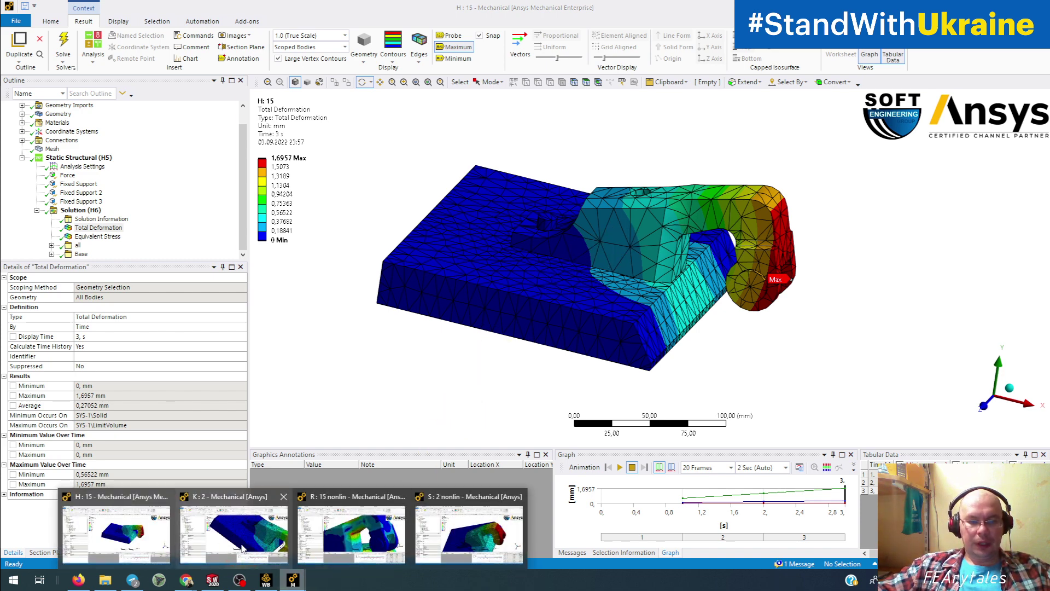
pyautogui.click(340, 527)
pyautogui.moveTo(514, 295); pyautogui.dragTo(633, 292)
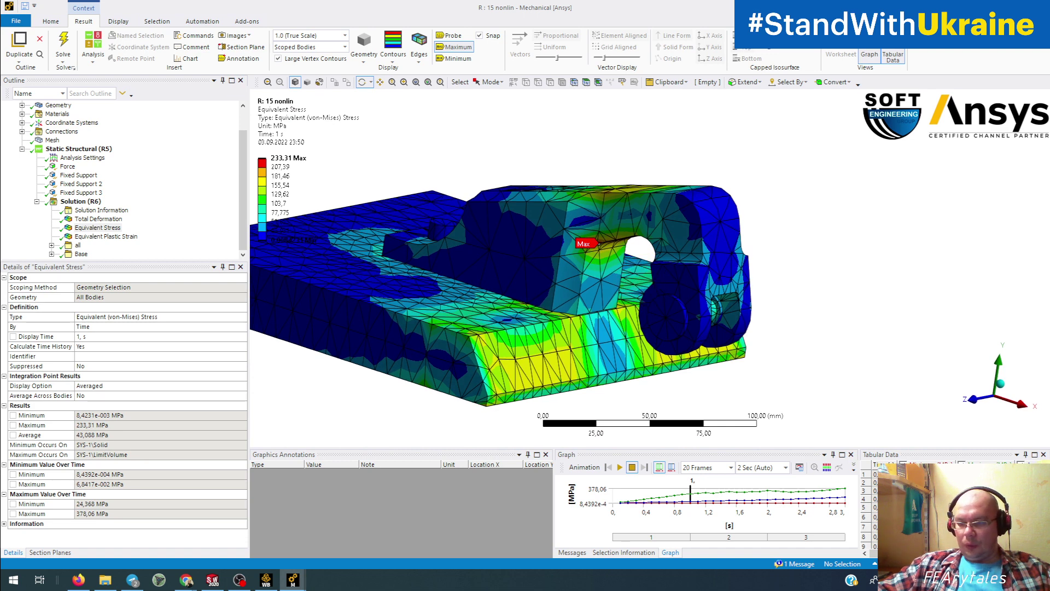
pyautogui.moveTo(1045, 482); pyautogui.dragTo(1045, 533)
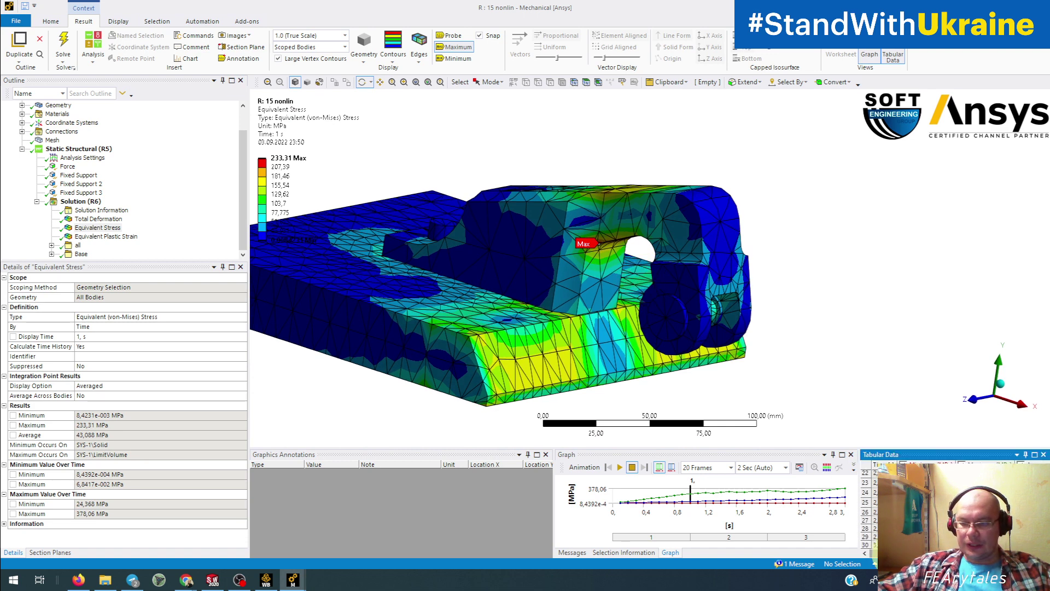
pyautogui.click(889, 546)
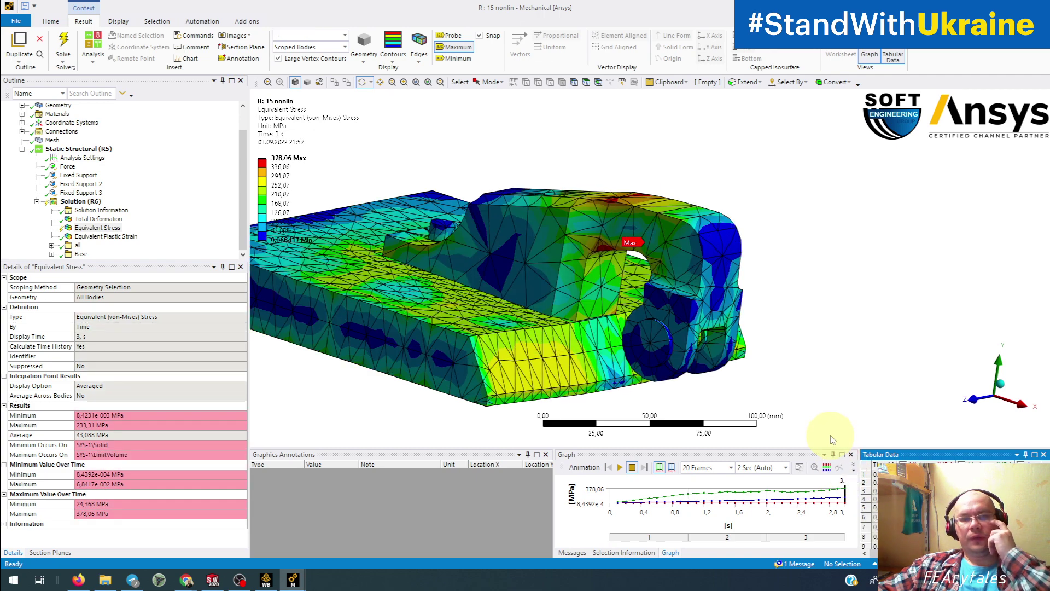
pyautogui.moveTo(730, 380); pyautogui.dragTo(844, 392)
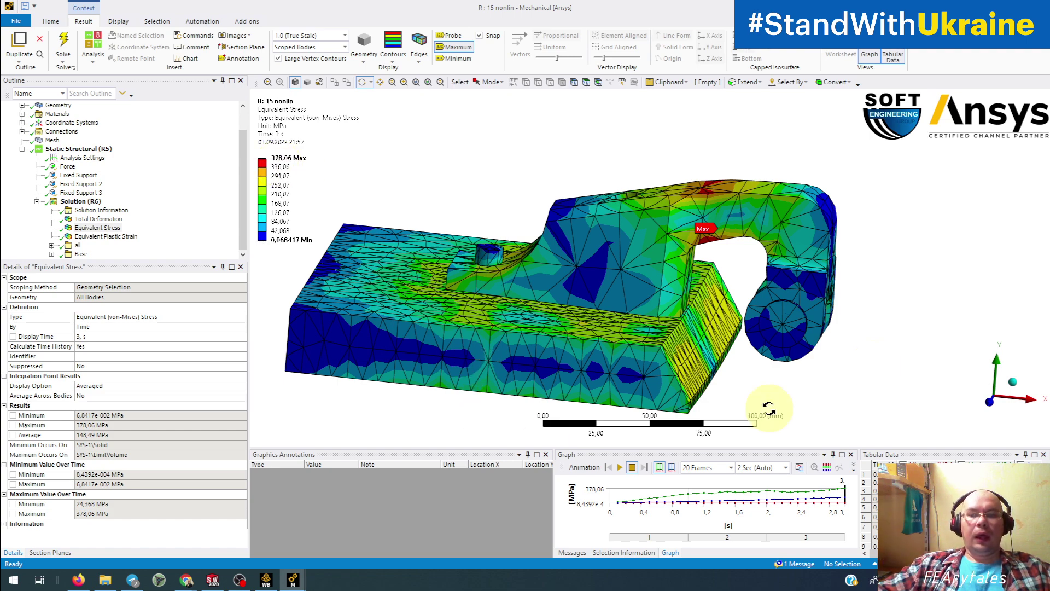
pyautogui.moveTo(774, 410); pyautogui.dragTo(844, 376)
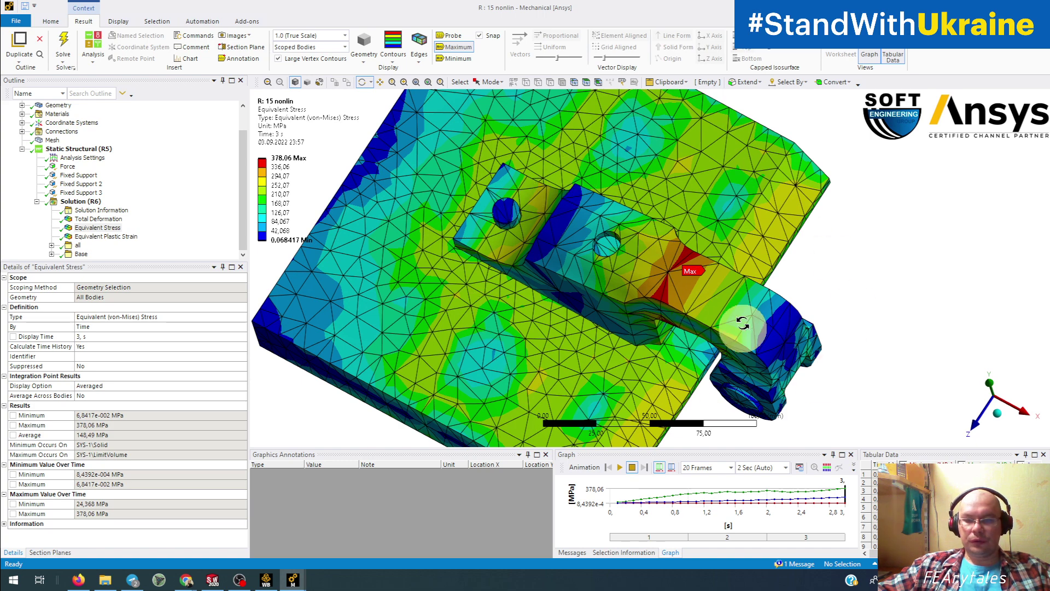
pyautogui.moveTo(745, 321); pyautogui.dragTo(698, 302)
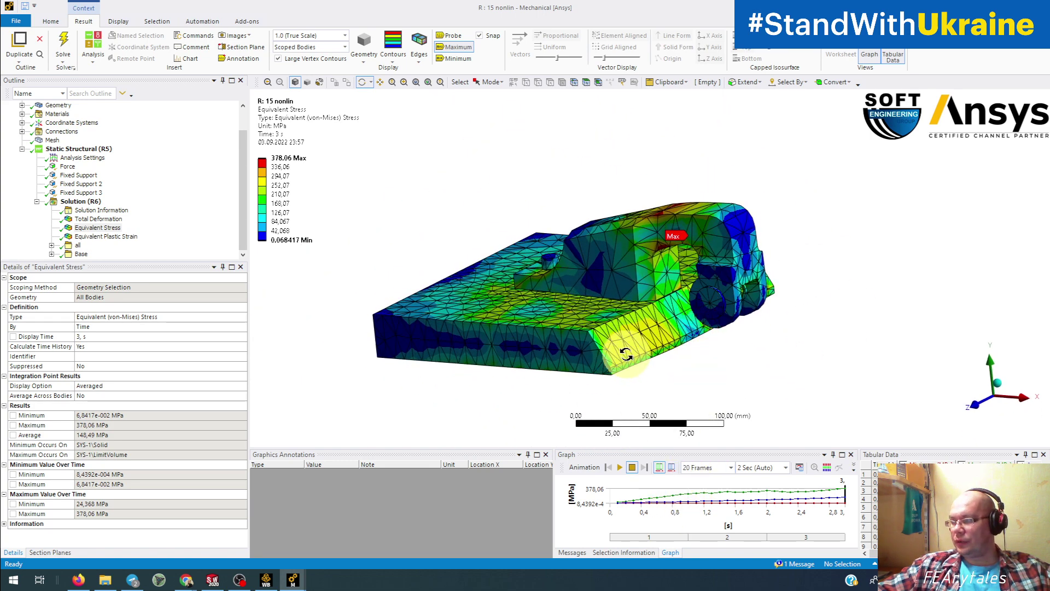
pyautogui.moveTo(626, 358); pyautogui.dragTo(630, 374)
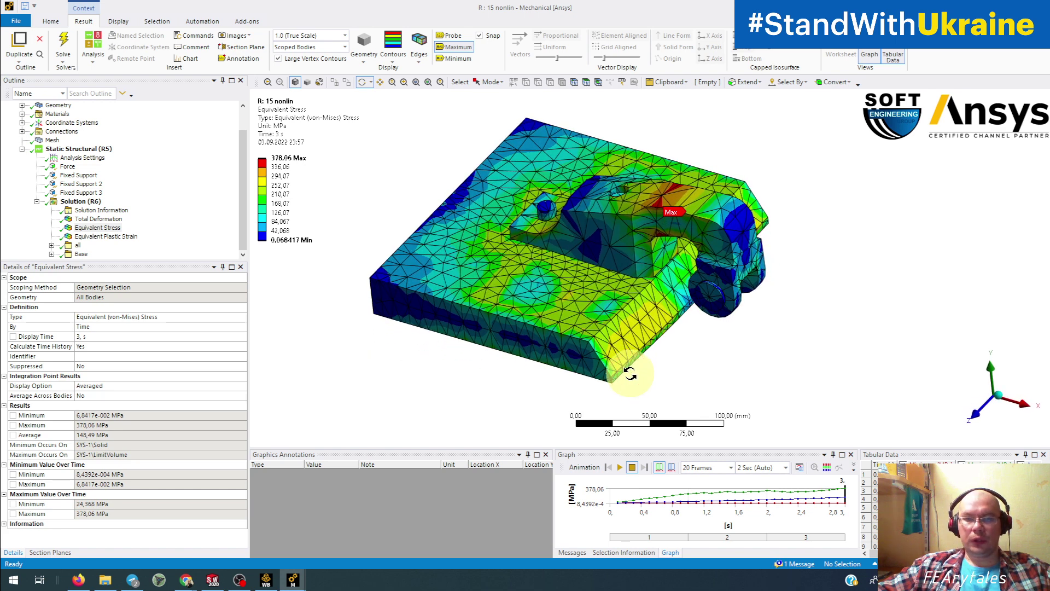
pyautogui.moveTo(635, 312); pyautogui.dragTo(633, 336)
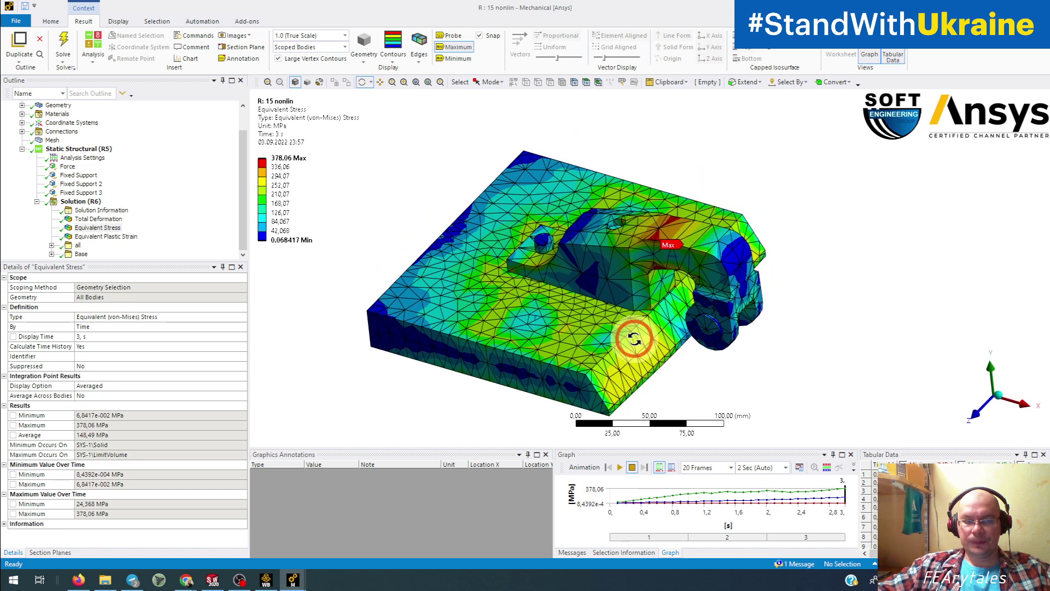
# - Retrieve the Total Deformation of the nonlinear analysis at 3 s and examine the deformed clamp around its maximum
pyautogui.click(90, 218)
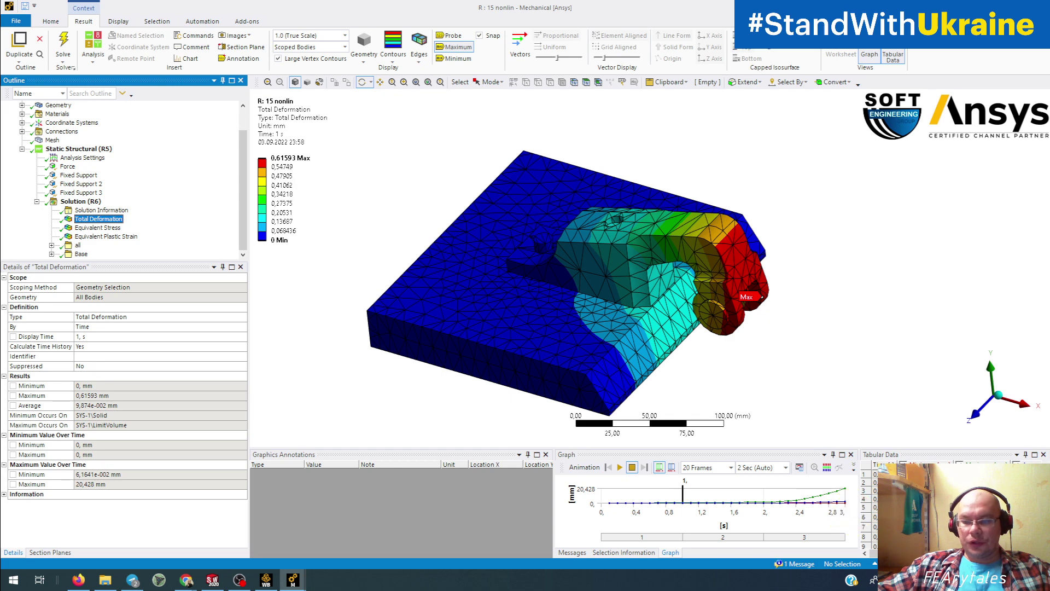
pyautogui.scroll(-7, 870, 509)
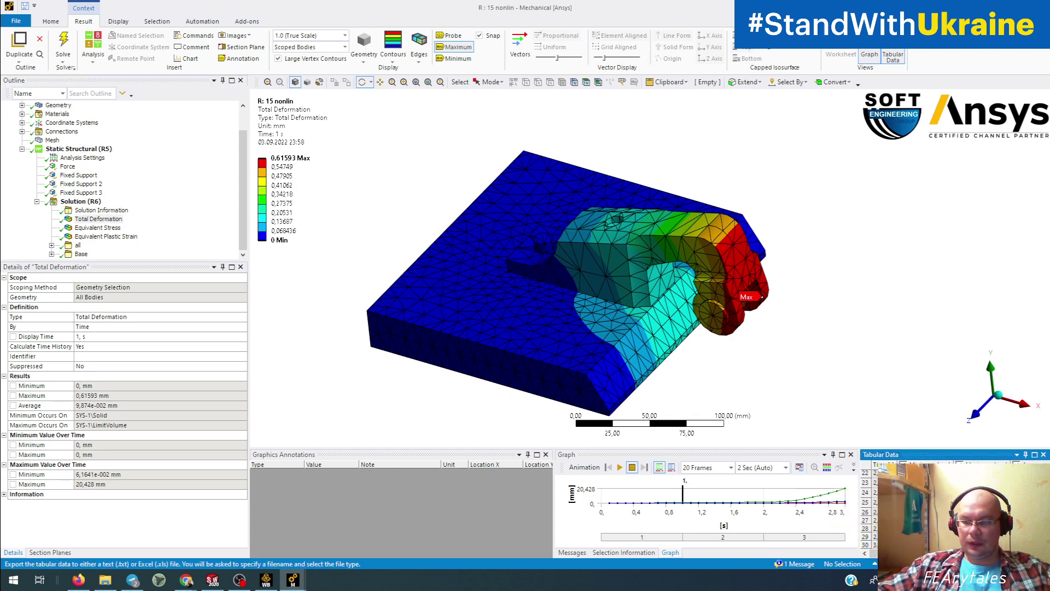
pyautogui.click(682, 454)
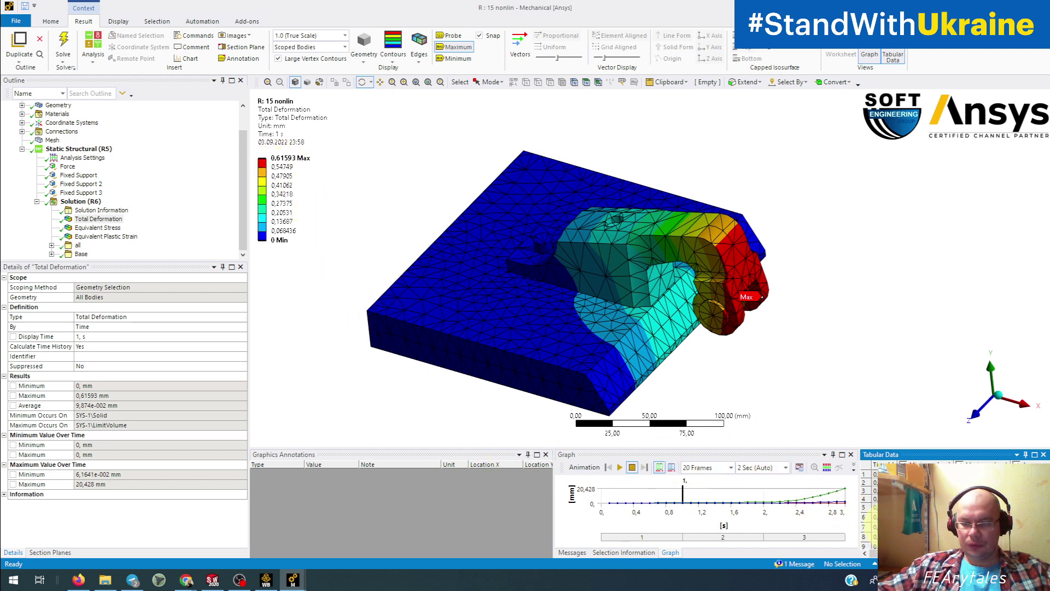
pyautogui.scroll(-7, 887, 526)
pyautogui.scroll(-1, 870, 514)
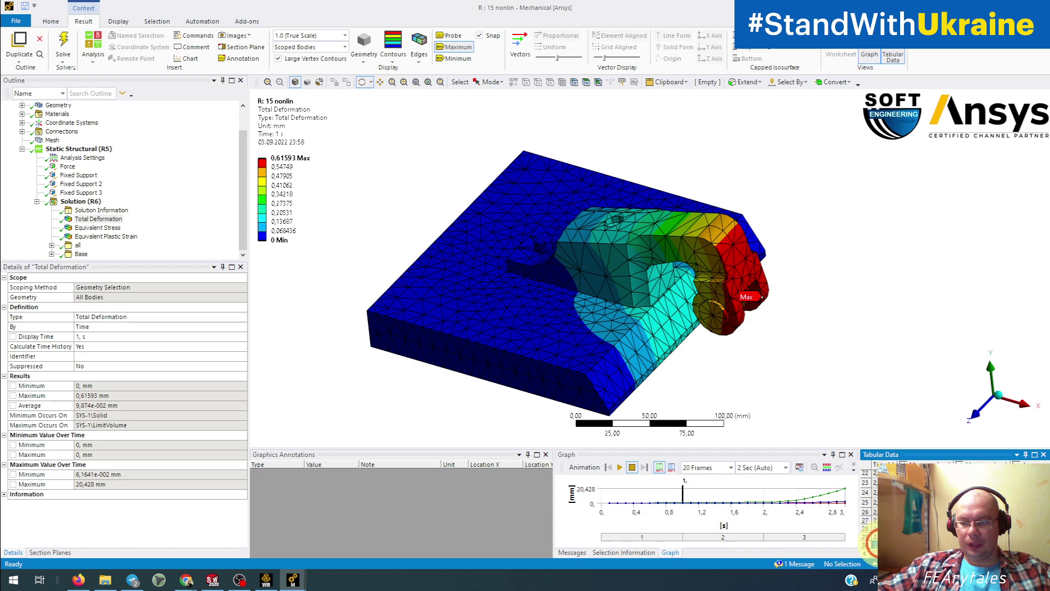
pyautogui.rightClick(881, 544)
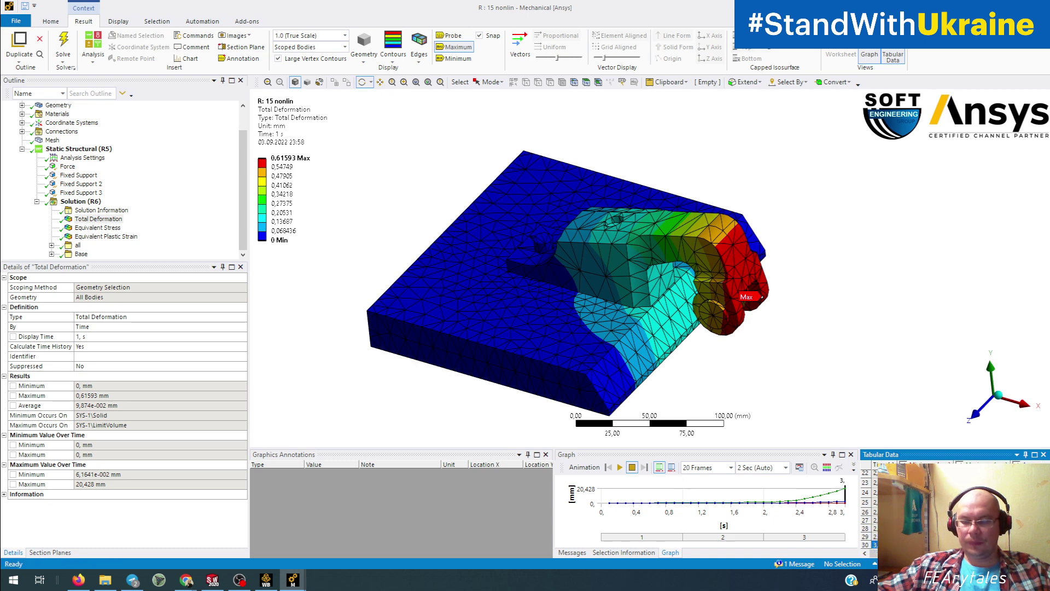
pyautogui.moveTo(543, 300); pyautogui.dragTo(581, 288)
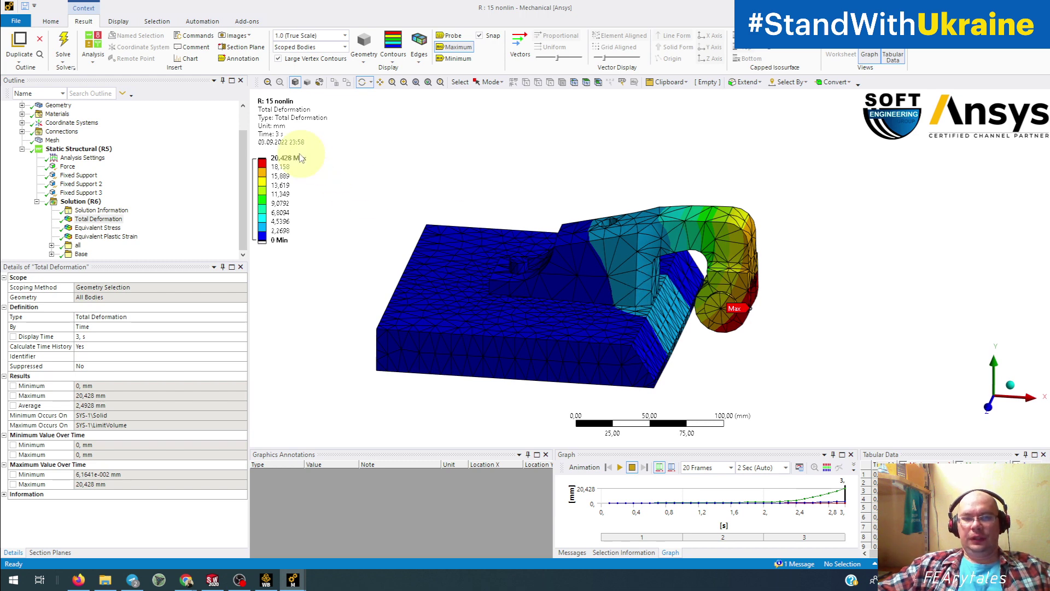
pyautogui.click(284, 167)
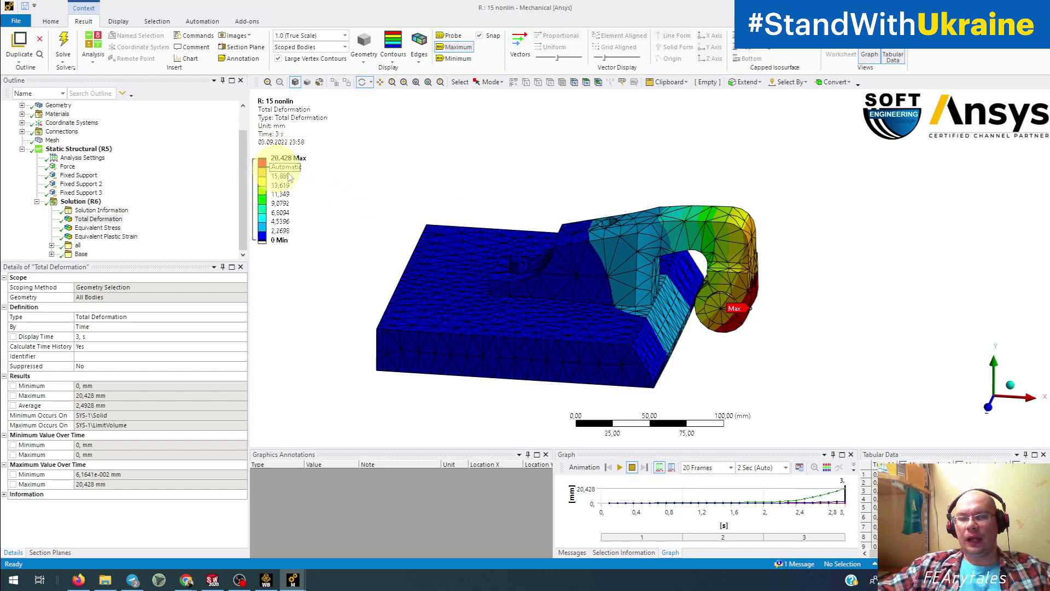
pyautogui.click(783, 328)
pyautogui.click(736, 321)
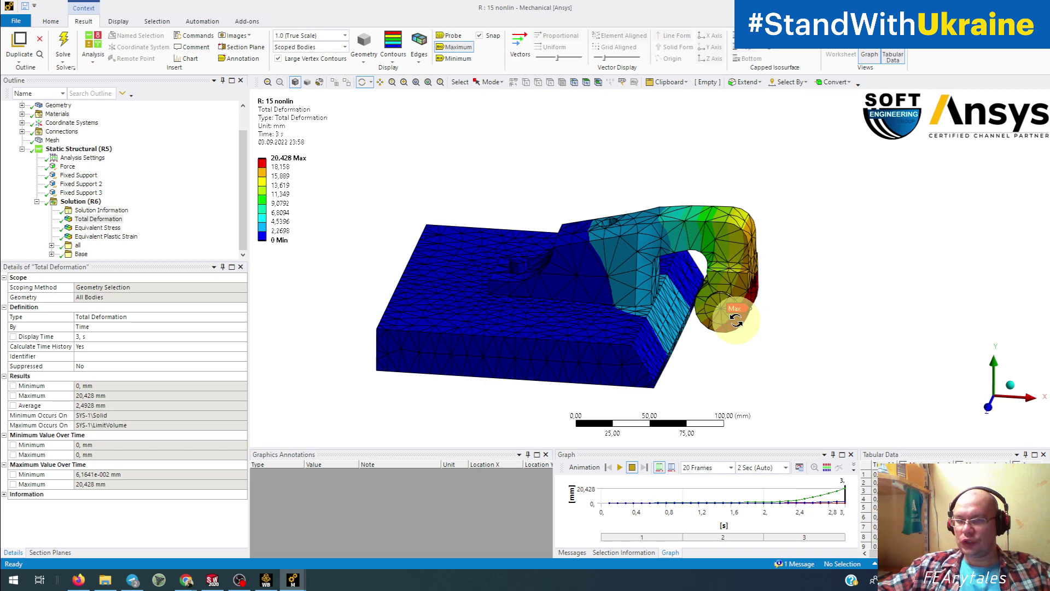
pyautogui.moveTo(736, 322); pyautogui.dragTo(687, 346)
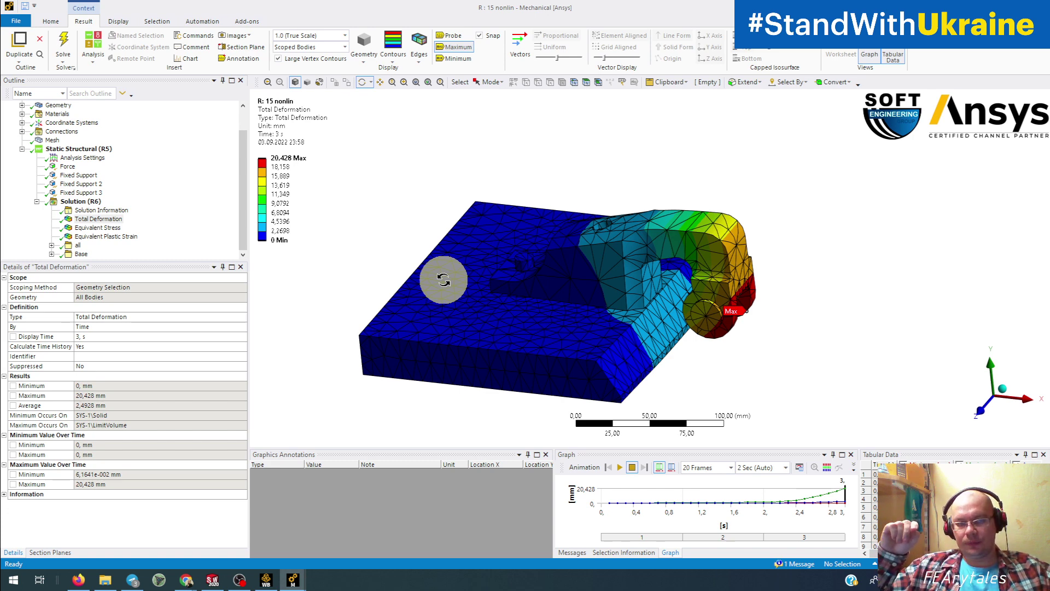
# - Display the nonlinear Equivalent Stress, then switch to Workbench and examine the Bilinear Isotropic Hardening yield strength and tangent modulus of Stainless Steel NL
pyautogui.click(110, 228)
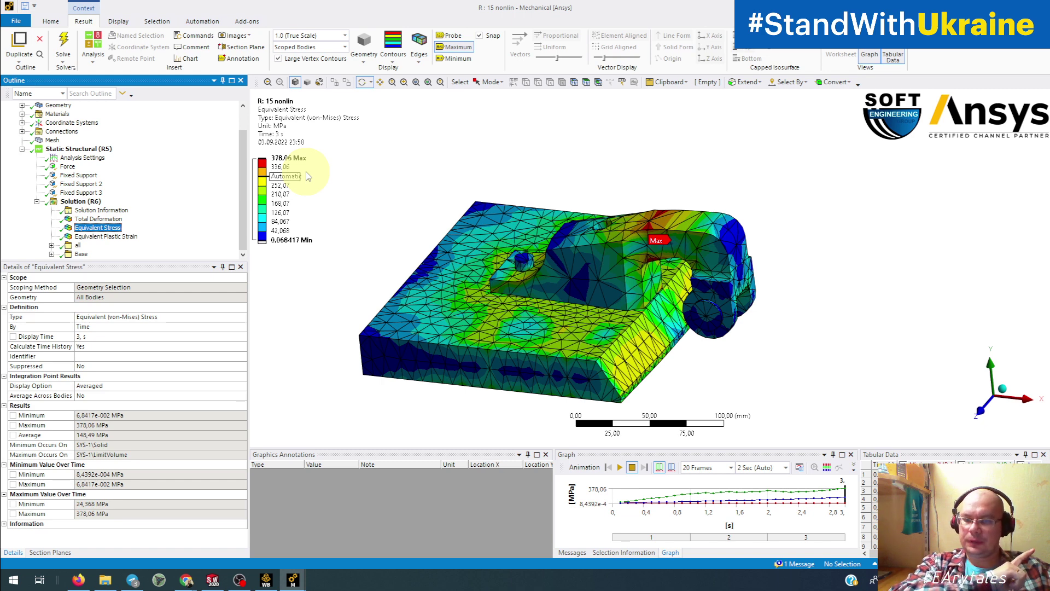
pyautogui.click(265, 579)
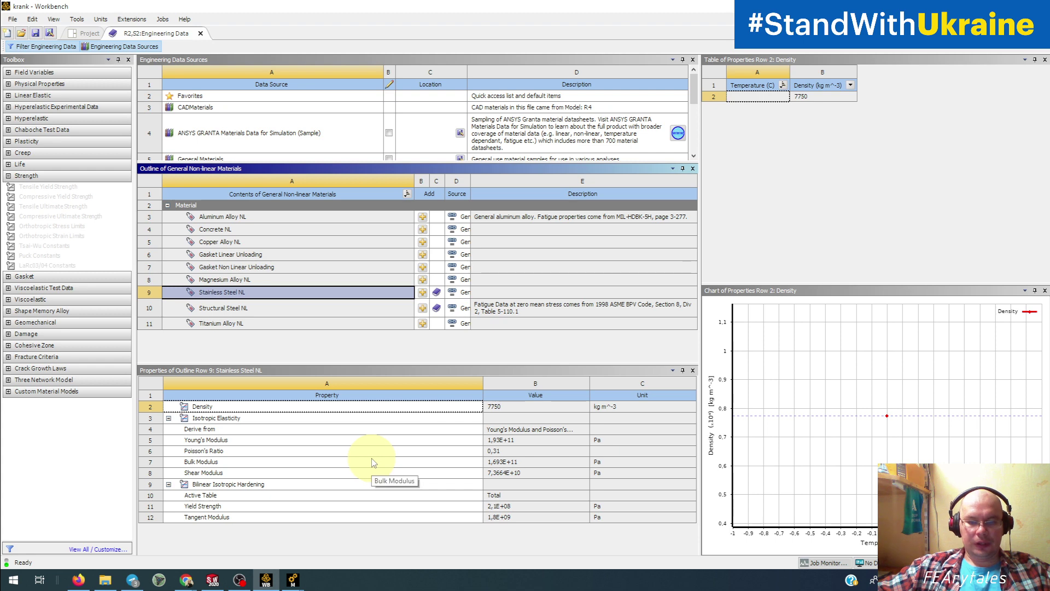
pyautogui.click(251, 484)
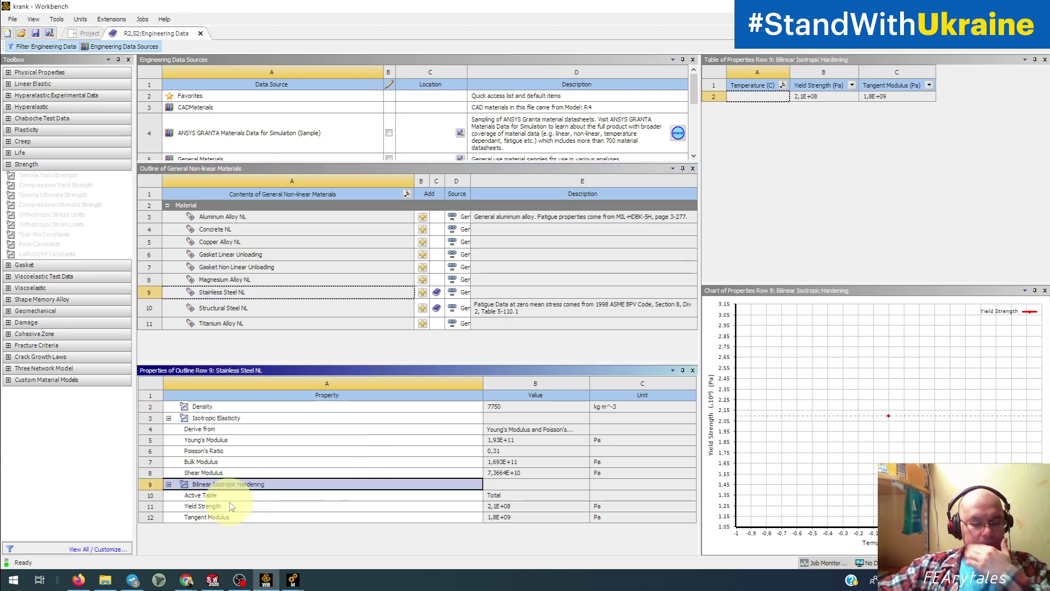
pyautogui.click(243, 521)
pyautogui.click(237, 505)
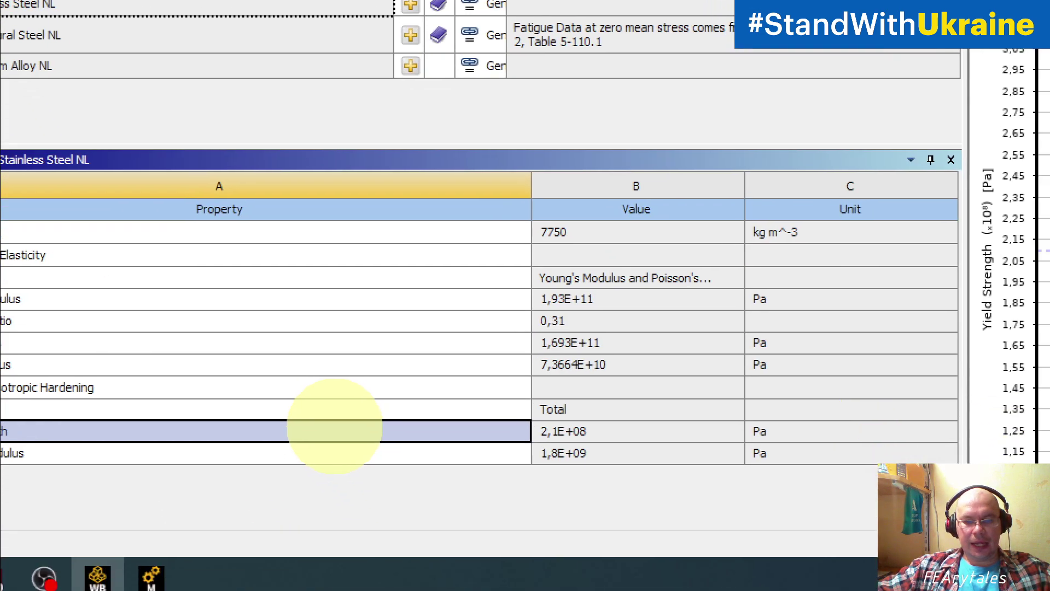
pyautogui.click(591, 511)
pyautogui.moveTo(532, 467)
pyautogui.mouseDown()
pyautogui.moveTo(550, 483)
pyautogui.moveTo(608, 458)
pyautogui.moveTo(523, 453)
pyautogui.mouseUp()
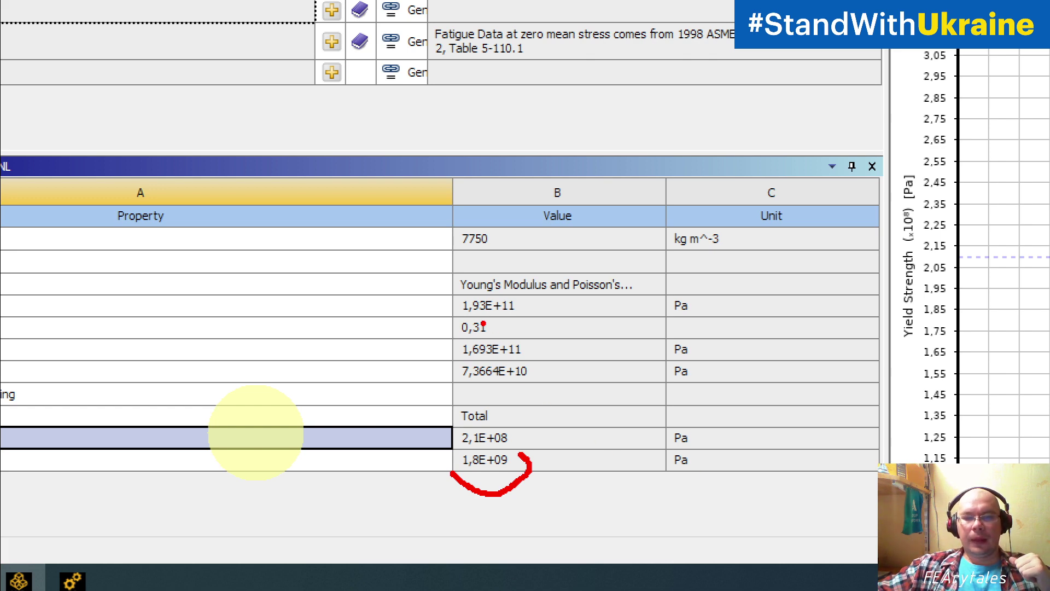
pyautogui.moveTo(494, 316)
pyautogui.mouseDown()
pyautogui.moveTo(533, 318)
pyautogui.moveTo(535, 294)
pyautogui.moveTo(491, 290)
pyautogui.mouseUp()
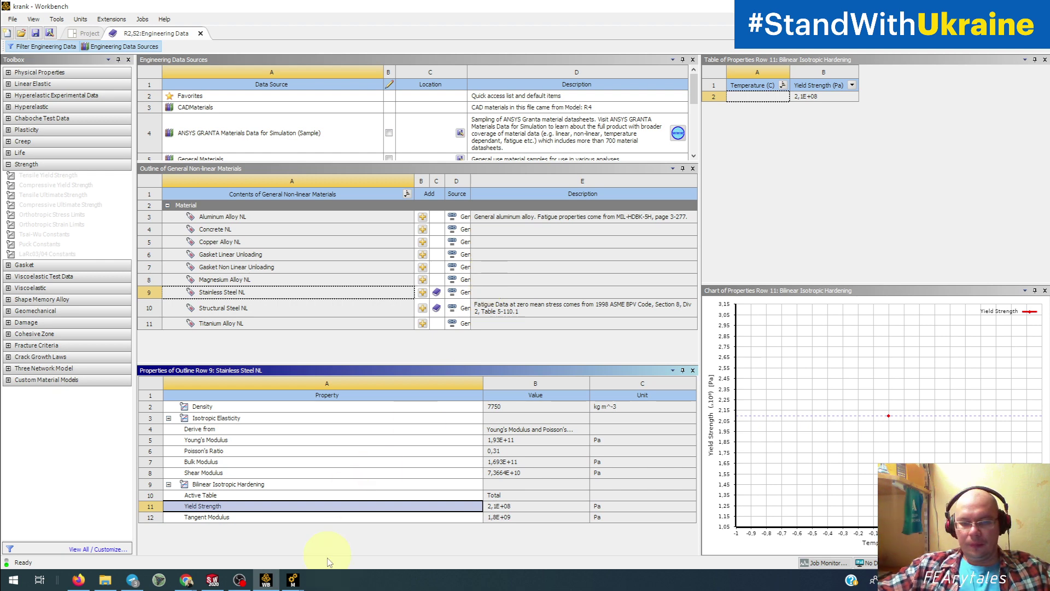
# - Return to the R: 15 nonlin analysis in Mechanical and examine its Total Deformation at 3 s from the side
pyautogui.click(303, 575)
pyautogui.click(325, 541)
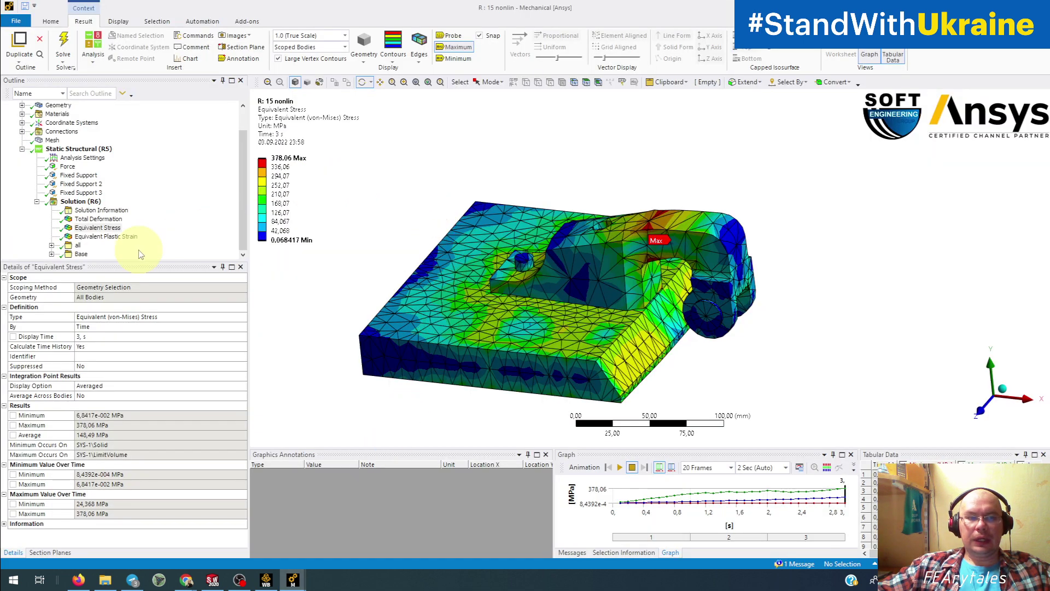
pyautogui.click(104, 219)
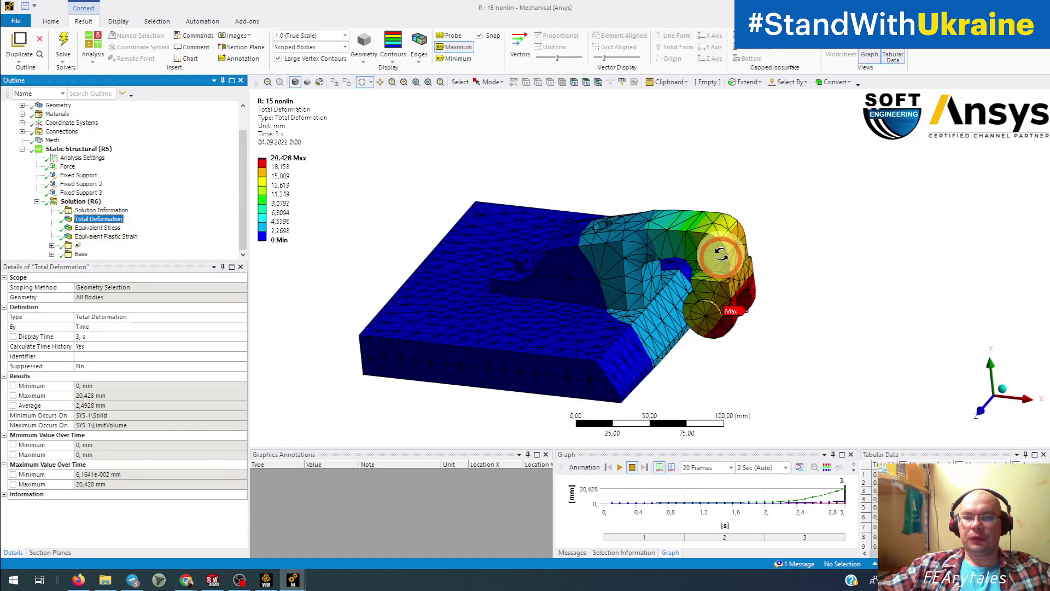
pyautogui.moveTo(672, 287); pyautogui.dragTo(710, 281)
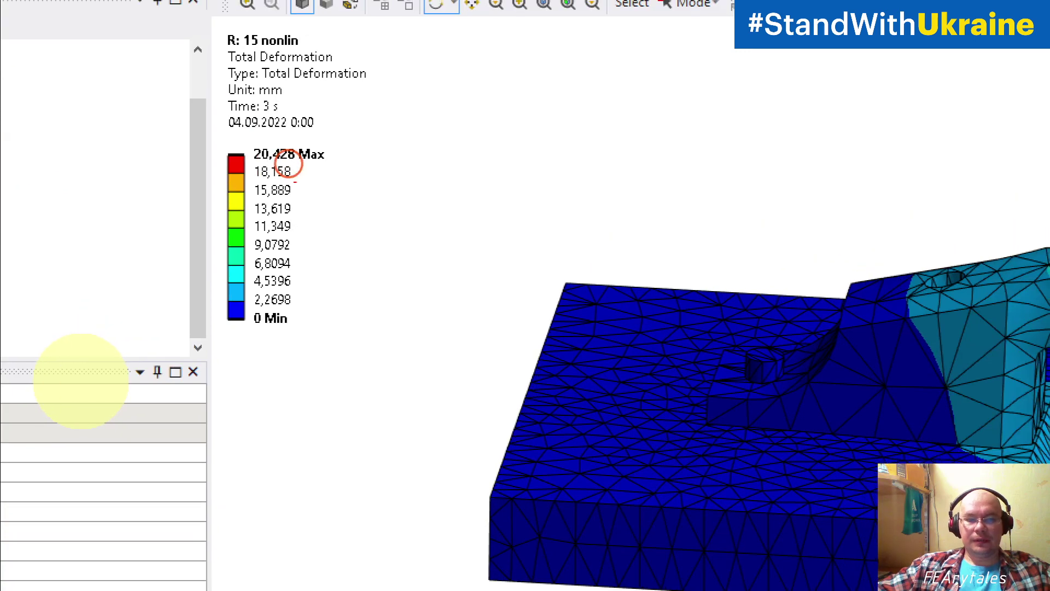
pyautogui.moveTo(389, 459)
pyautogui.mouseDown()
pyautogui.moveTo(485, 222)
pyautogui.moveTo(924, 129)
pyautogui.mouseUp()
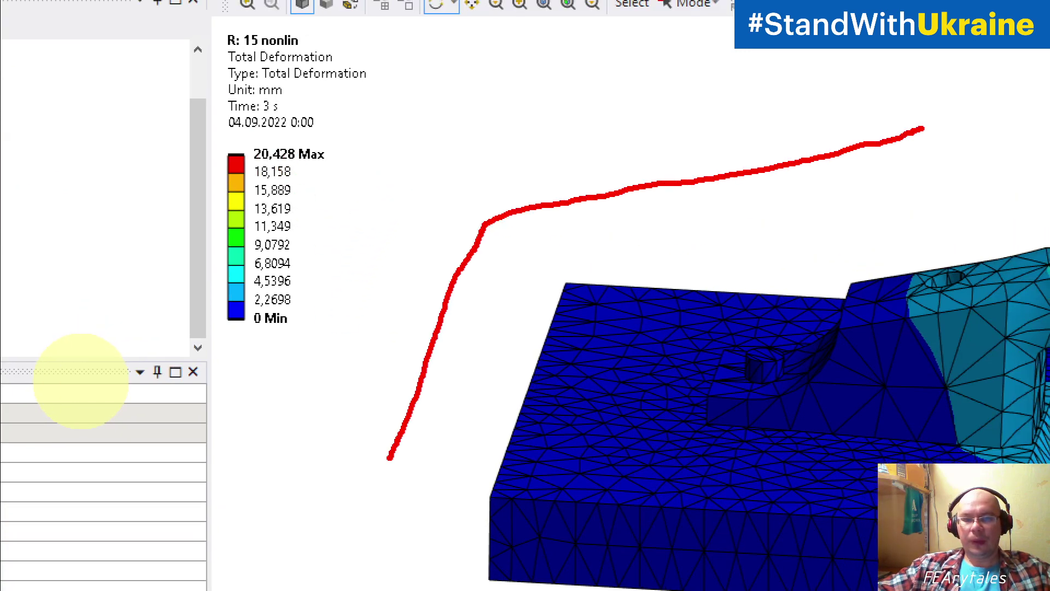
pyautogui.moveTo(401, 479)
pyautogui.mouseDown()
pyautogui.moveTo(984, 463)
pyautogui.moveTo(851, 503)
pyautogui.mouseUp()
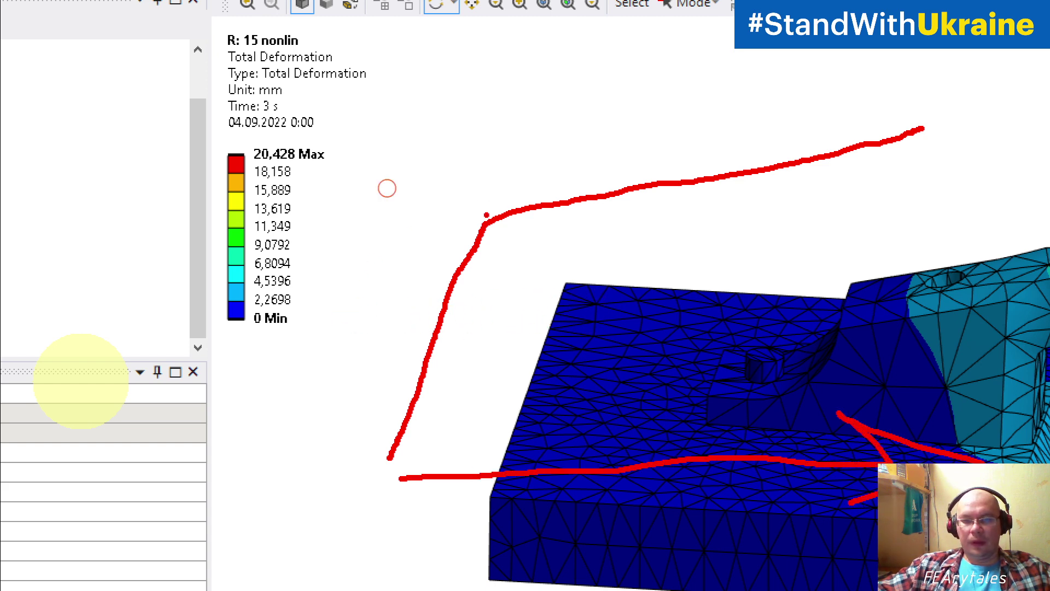
pyautogui.moveTo(486, 215)
pyautogui.mouseDown()
pyautogui.moveTo(569, 51)
pyautogui.moveTo(570, 213)
pyautogui.moveTo(593, 467)
pyautogui.mouseUp()
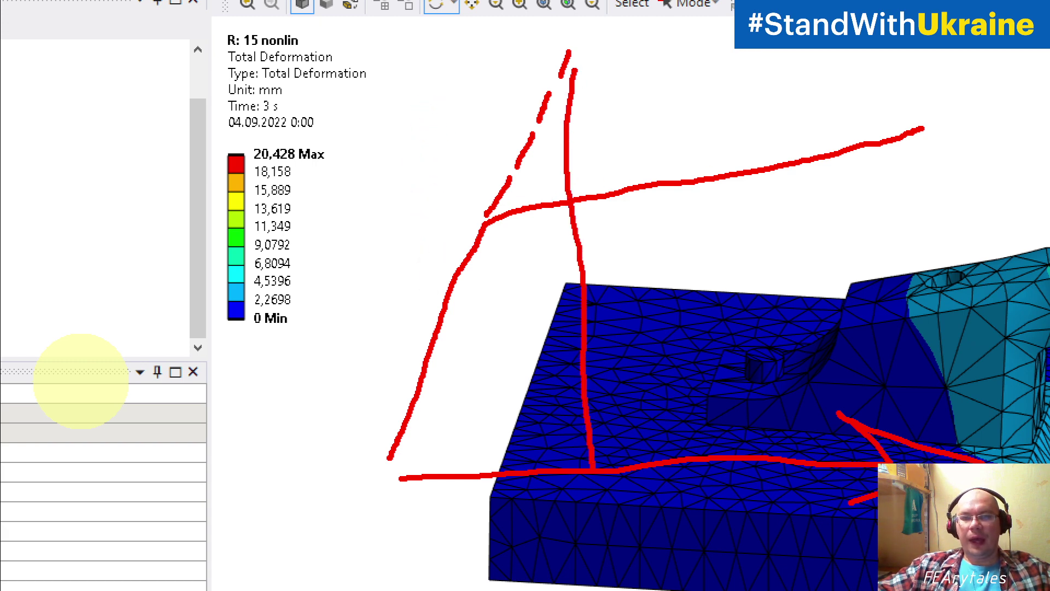
pyautogui.moveTo(875, 149); pyautogui.dragTo(882, 459)
pyautogui.moveTo(845, 147); pyautogui.dragTo(449, 155)
pyautogui.moveTo(484, 220); pyautogui.dragTo(401, 222)
pyautogui.moveTo(464, 145); pyautogui.dragTo(385, 155)
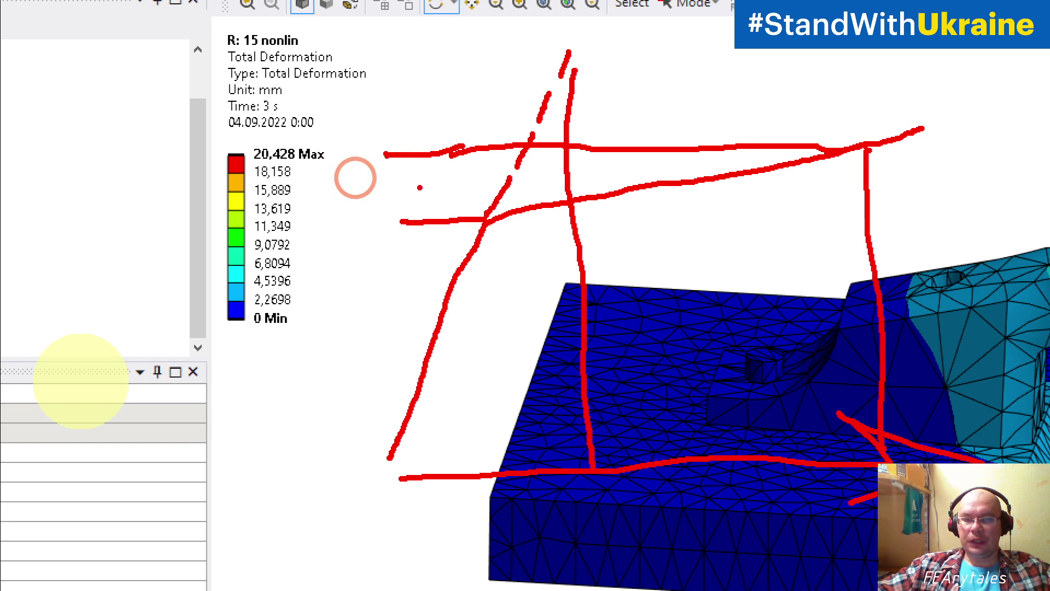
pyautogui.moveTo(363, 75); pyautogui.dragTo(361, 480)
pyautogui.moveTo(364, 70)
pyautogui.mouseDown()
pyautogui.moveTo(341, 112)
pyautogui.moveTo(378, 80)
pyautogui.moveTo(390, 96)
pyautogui.mouseUp()
pyautogui.moveTo(437, 39)
pyautogui.mouseDown()
pyautogui.moveTo(413, 42)
pyautogui.moveTo(440, 99)
pyautogui.moveTo(395, 86)
pyautogui.mouseUp()
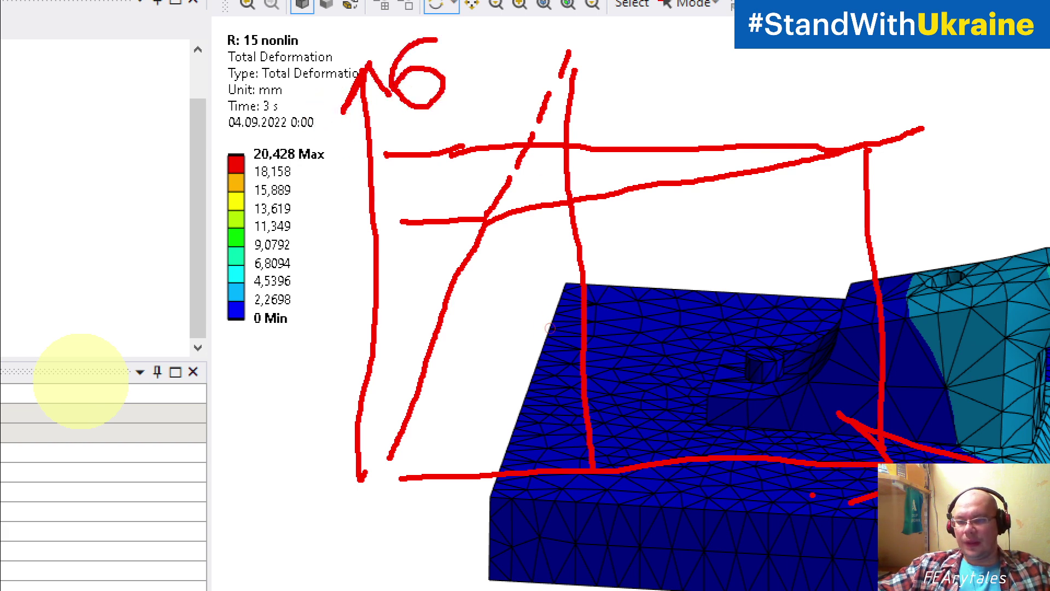
pyautogui.moveTo(815, 494)
pyautogui.mouseDown()
pyautogui.moveTo(777, 509)
pyautogui.moveTo(763, 547)
pyautogui.moveTo(795, 544)
pyautogui.mouseUp()
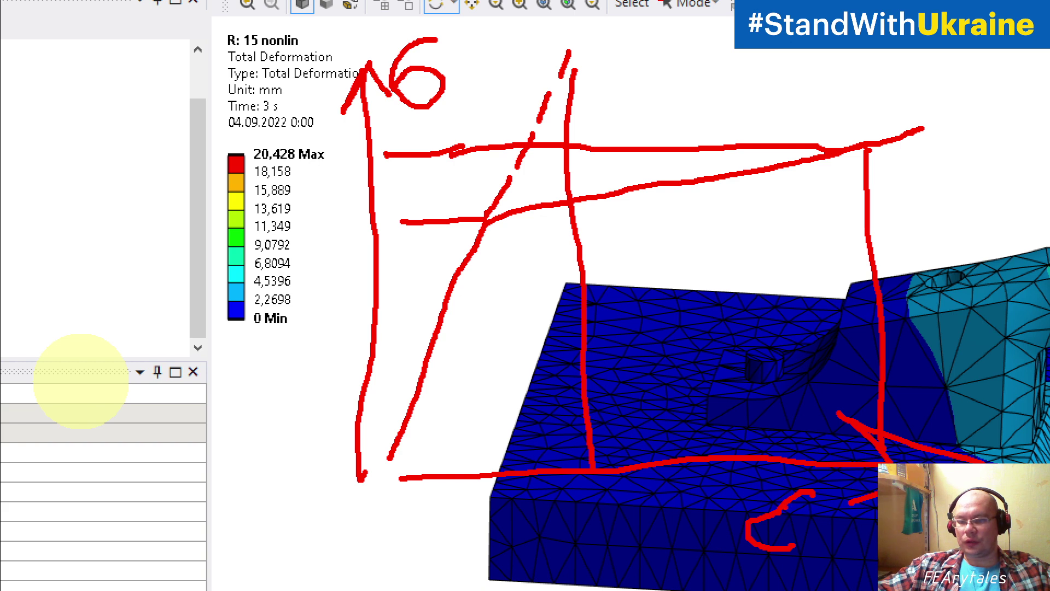
pyautogui.moveTo(804, 488)
pyautogui.mouseDown()
pyautogui.moveTo(778, 487)
pyautogui.moveTo(777, 511)
pyautogui.mouseUp()
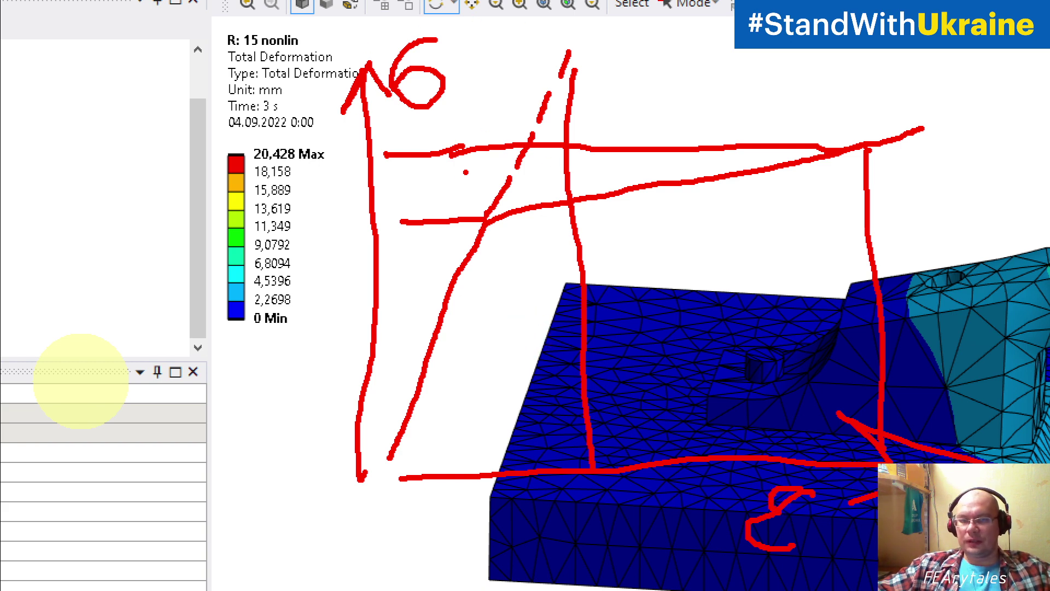
pyautogui.moveTo(428, 167)
pyautogui.mouseDown()
pyautogui.moveTo(411, 205)
pyautogui.moveTo(429, 173)
pyautogui.mouseUp()
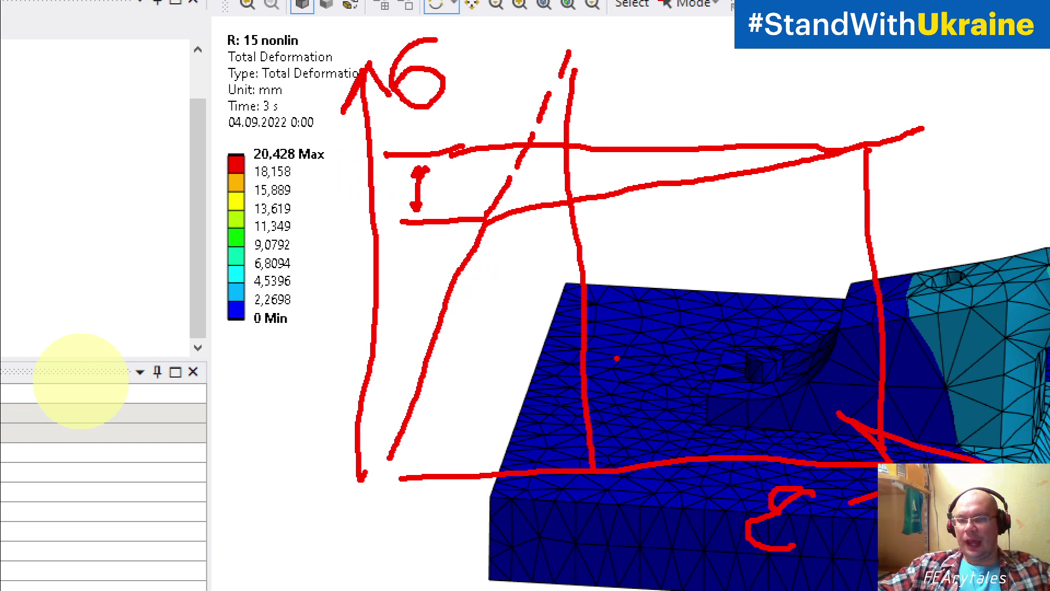
# - Mark the strain range, a horizontal reference line and the hardening angle on the hand-drawn stress-strain sketch, and close the annotation
pyautogui.moveTo(588, 359); pyautogui.dragTo(801, 349)
pyautogui.moveTo(769, 324)
pyautogui.mouseDown()
pyautogui.moveTo(801, 340)
pyautogui.moveTo(807, 370)
pyautogui.mouseUp()
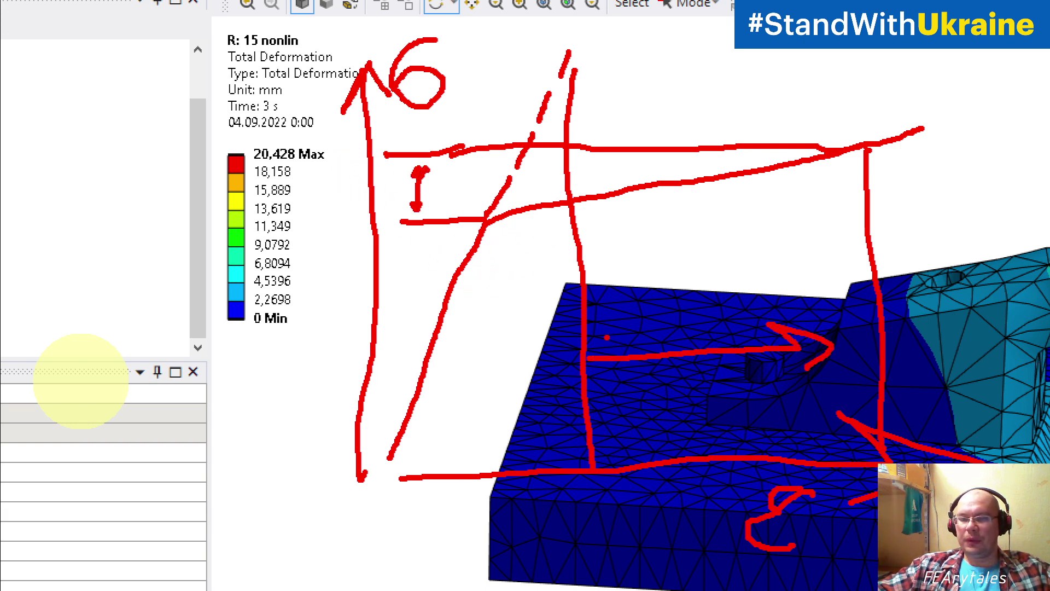
pyautogui.moveTo(607, 337)
pyautogui.mouseDown()
pyautogui.moveTo(597, 363)
pyautogui.moveTo(637, 378)
pyautogui.mouseUp()
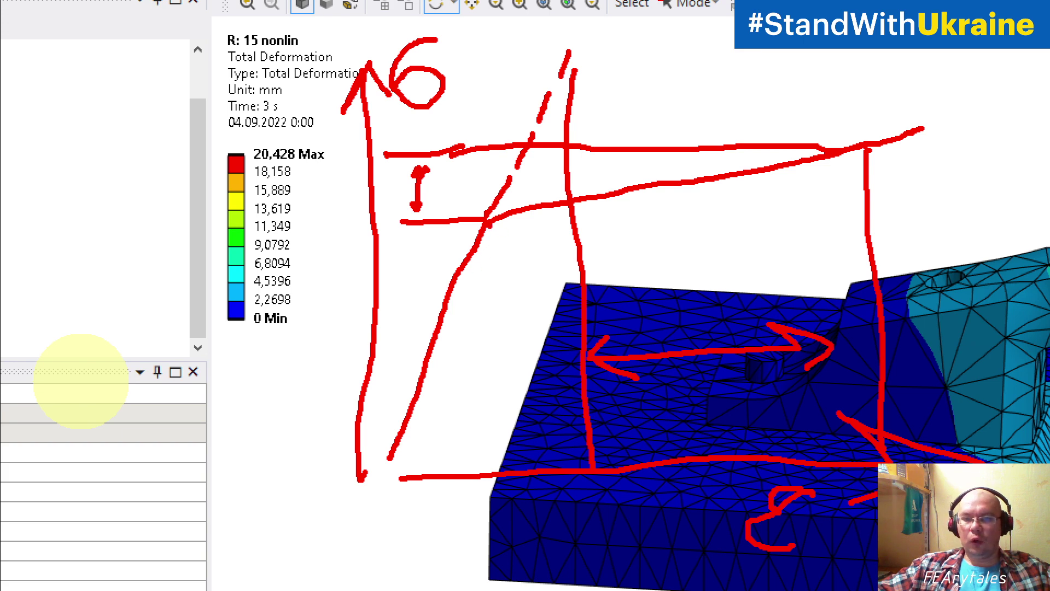
pyautogui.moveTo(489, 225); pyautogui.dragTo(921, 214)
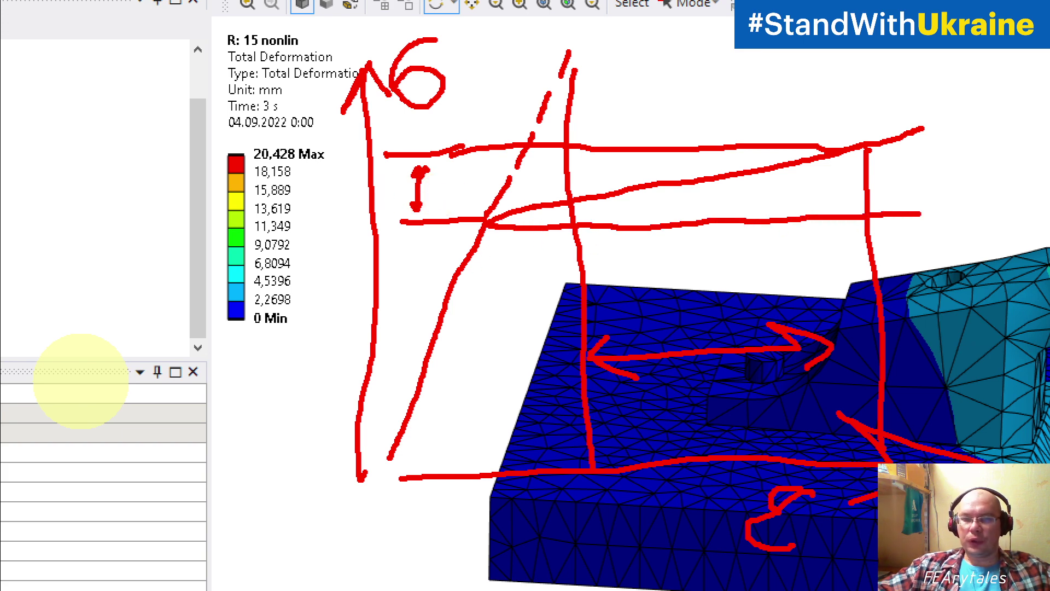
pyautogui.moveTo(516, 179); pyautogui.dragTo(547, 229)
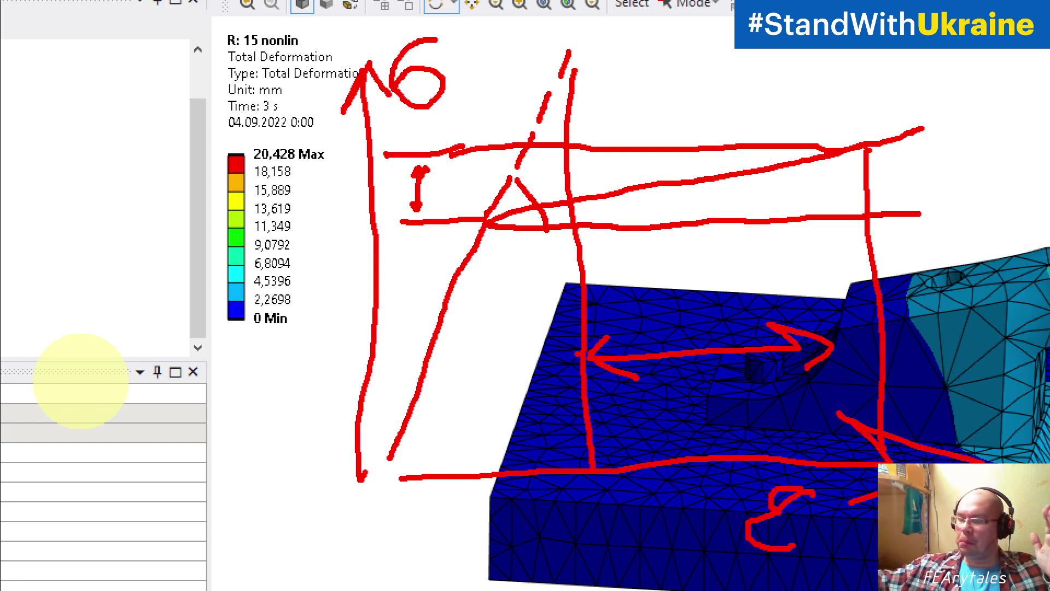
pyautogui.press('Escape')
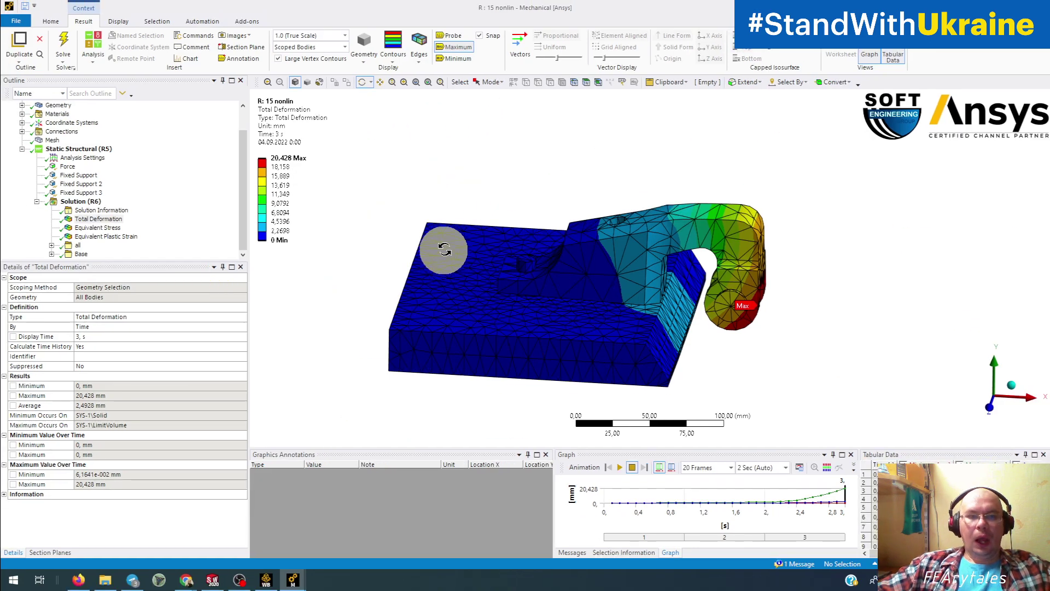
# - Retrieve the Equivalent Plastic Strain of the nonlinear analysis at 3 s and examine the clamp around its maximum
pyautogui.moveTo(462, 222); pyautogui.dragTo(444, 217)
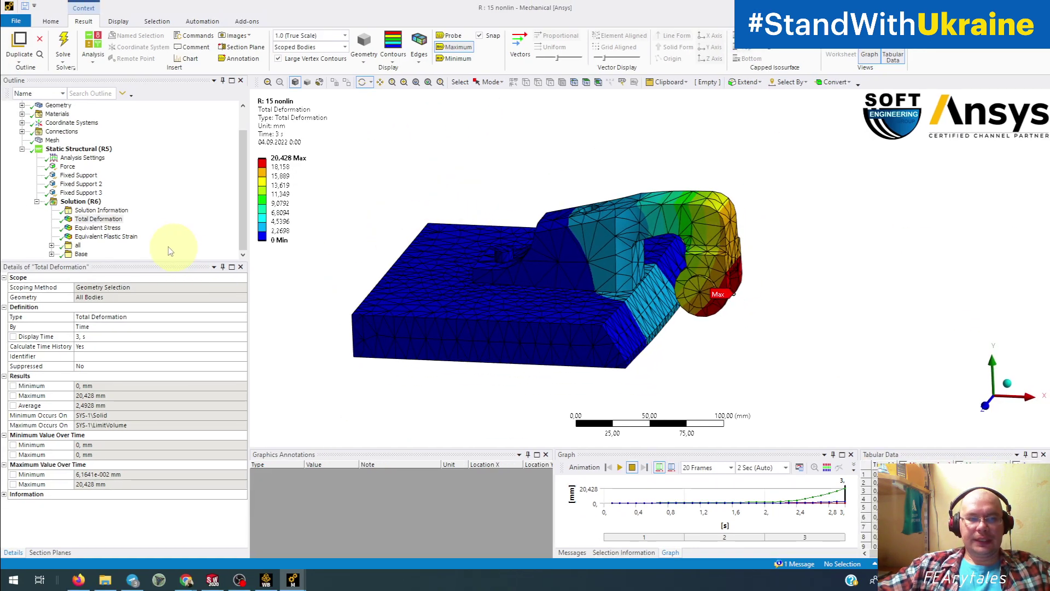
pyautogui.click(118, 236)
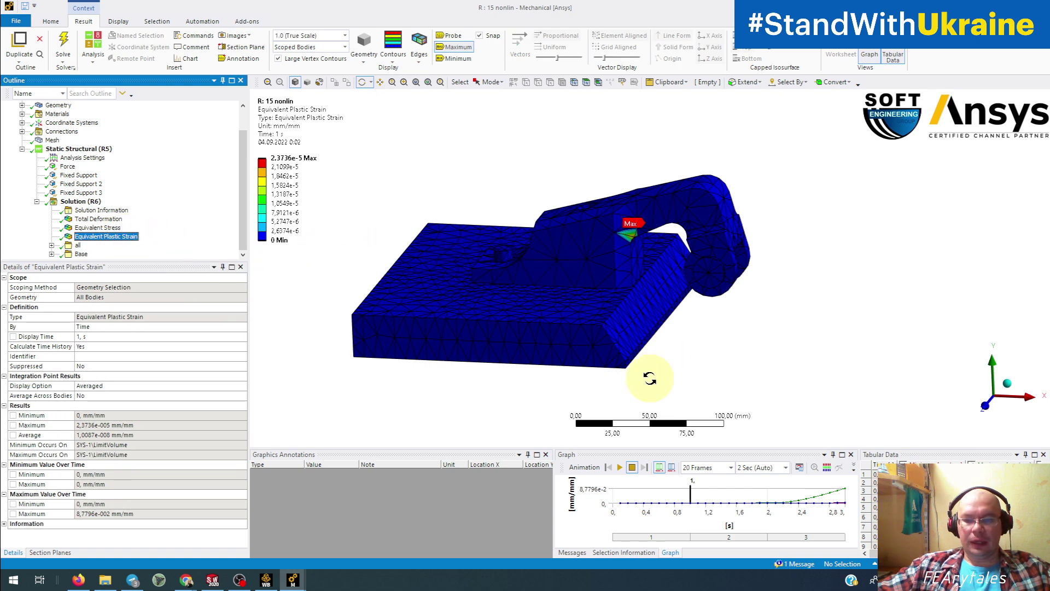
pyautogui.click(874, 513)
pyautogui.scroll(-7, 874, 512)
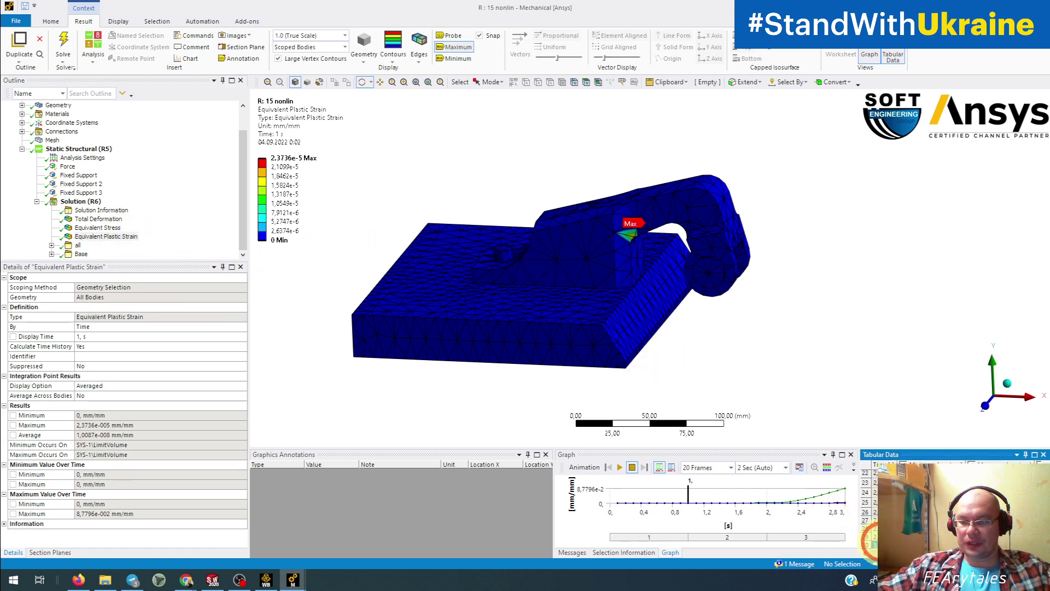
pyautogui.click(874, 545)
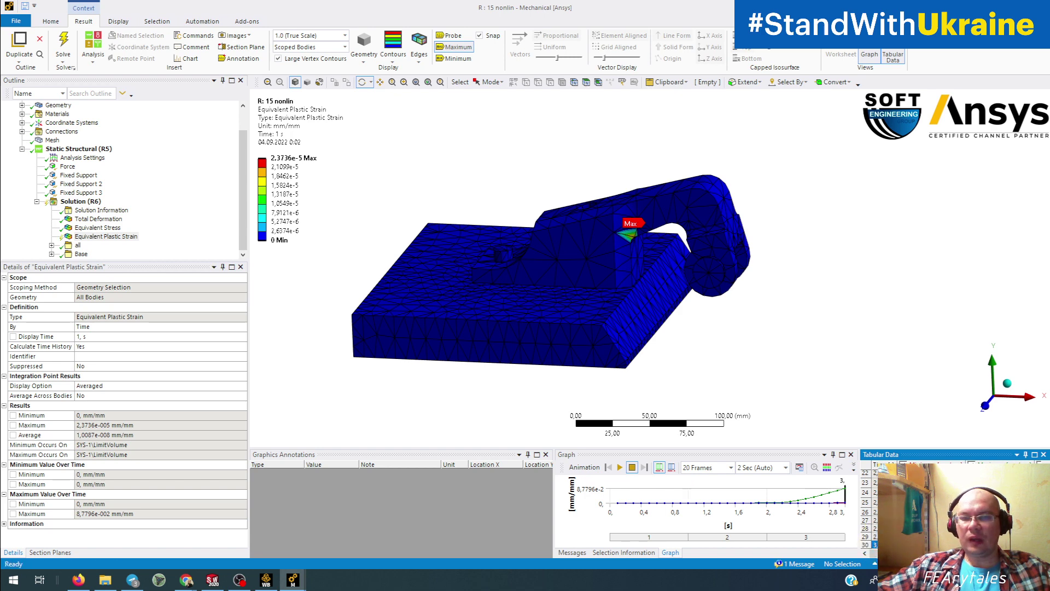
pyautogui.moveTo(766, 364); pyautogui.dragTo(835, 335)
pyautogui.moveTo(835, 337); pyautogui.dragTo(812, 347, button='middle')
pyautogui.scroll(5, 797, 351)
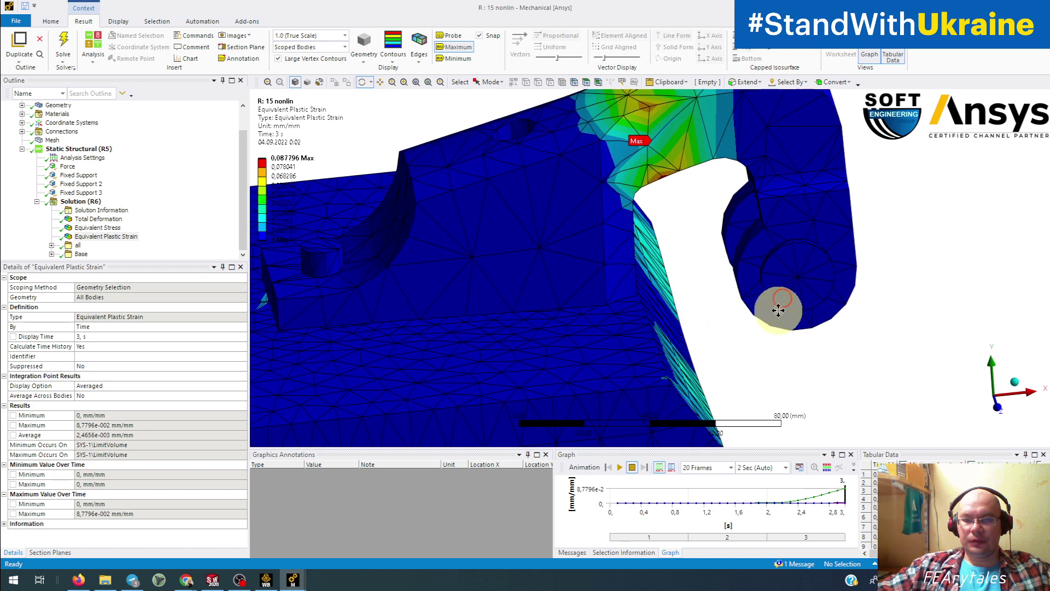
pyautogui.keyDown('ctrl'); pyautogui.moveTo(779, 309); pyautogui.dragTo(754, 382, button='middle'); pyautogui.keyUp('ctrl')
pyautogui.moveTo(761, 273); pyautogui.dragTo(756, 243, button='middle')
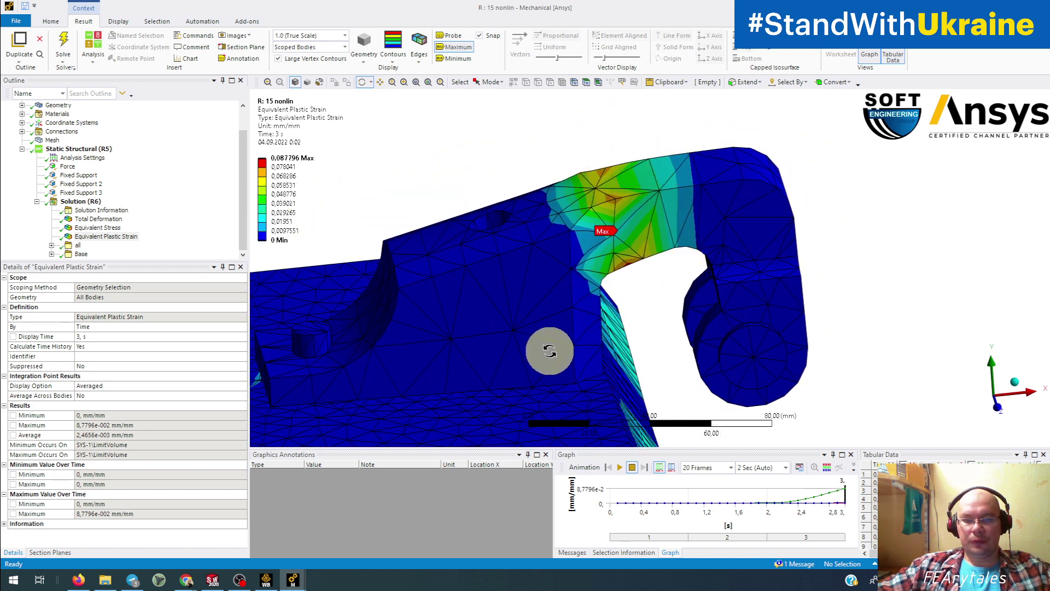
pyautogui.moveTo(546, 347); pyautogui.dragTo(532, 352)
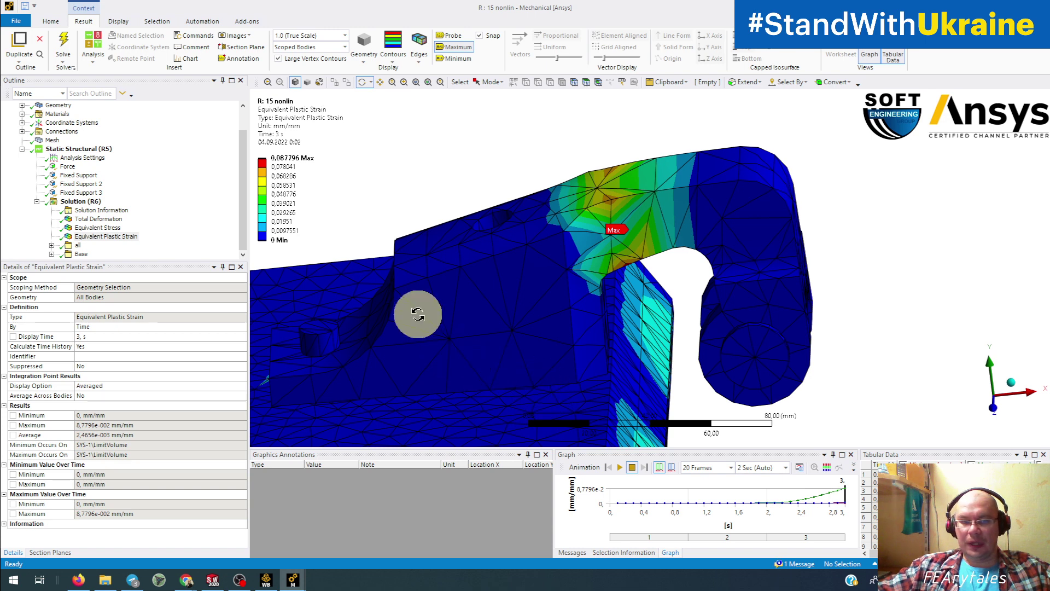
# - Try 2e-5 as the lower limit of the legend's highest Equivalent Plastic Strain band, examine the assembly, and reset the legend
pyautogui.click(283, 166)
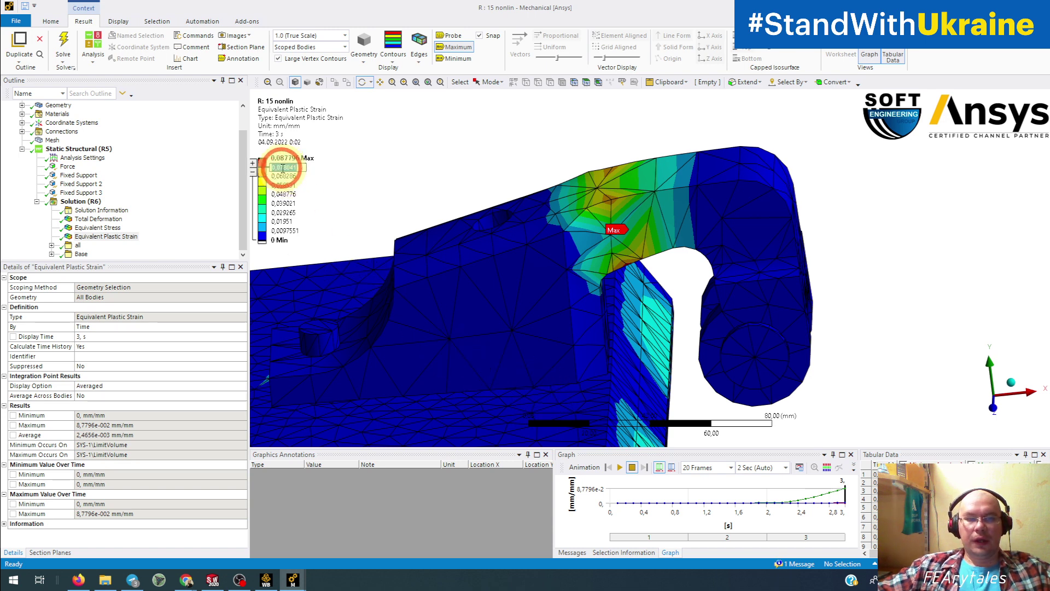
pyautogui.moveTo(281, 166); pyautogui.dragTo(335, 171)
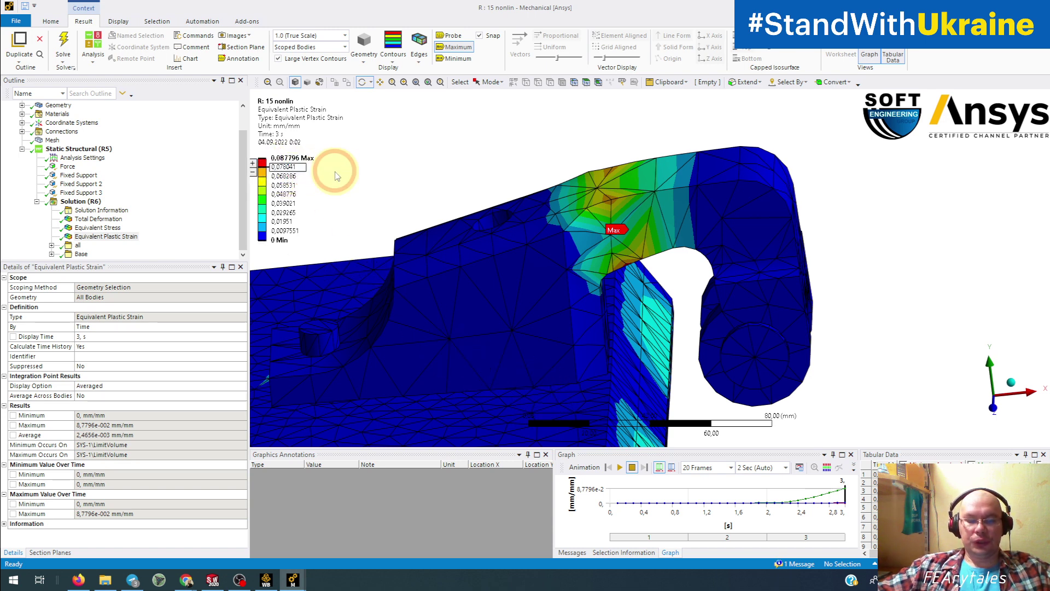
pyautogui.press('BackSpace')
pyautogui.press('BackSpace')
pyautogui.press('BackSpace')
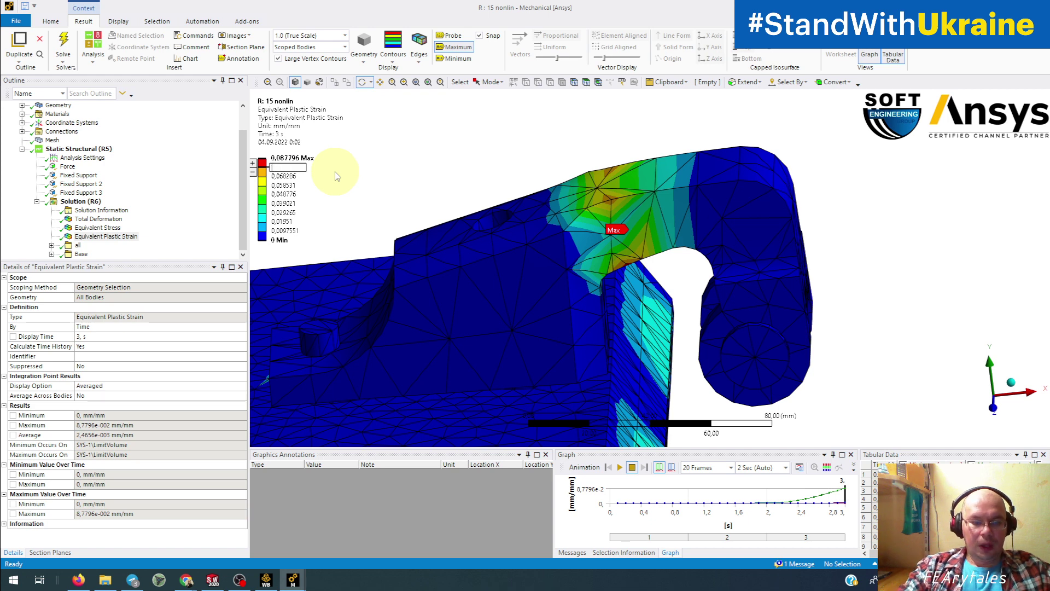
pyautogui.write('2y-5')
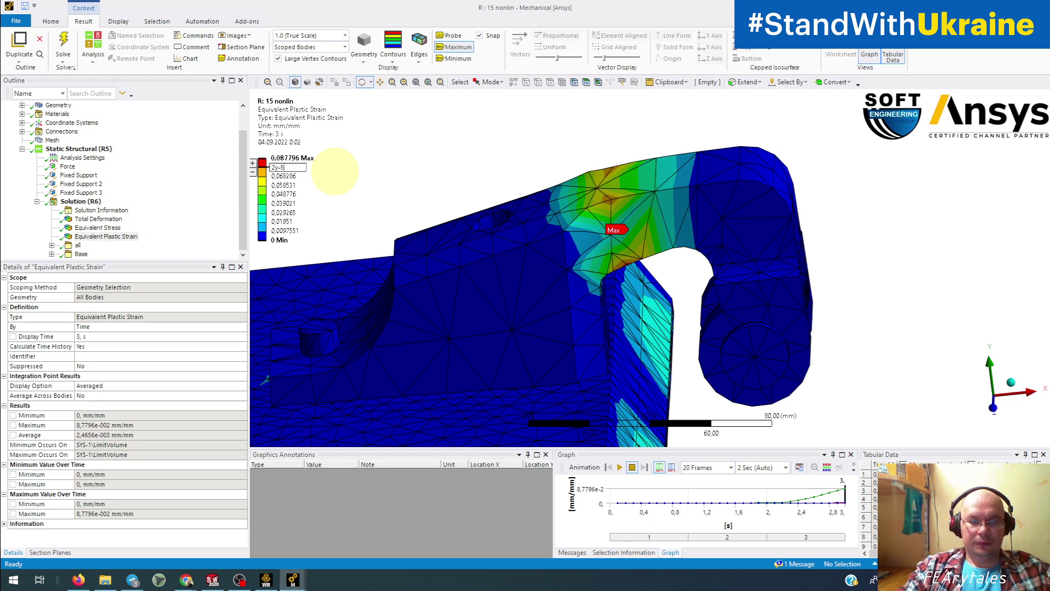
pyautogui.press('BackSpace')
pyautogui.press('BackSpace')
pyautogui.press('BackSpace')
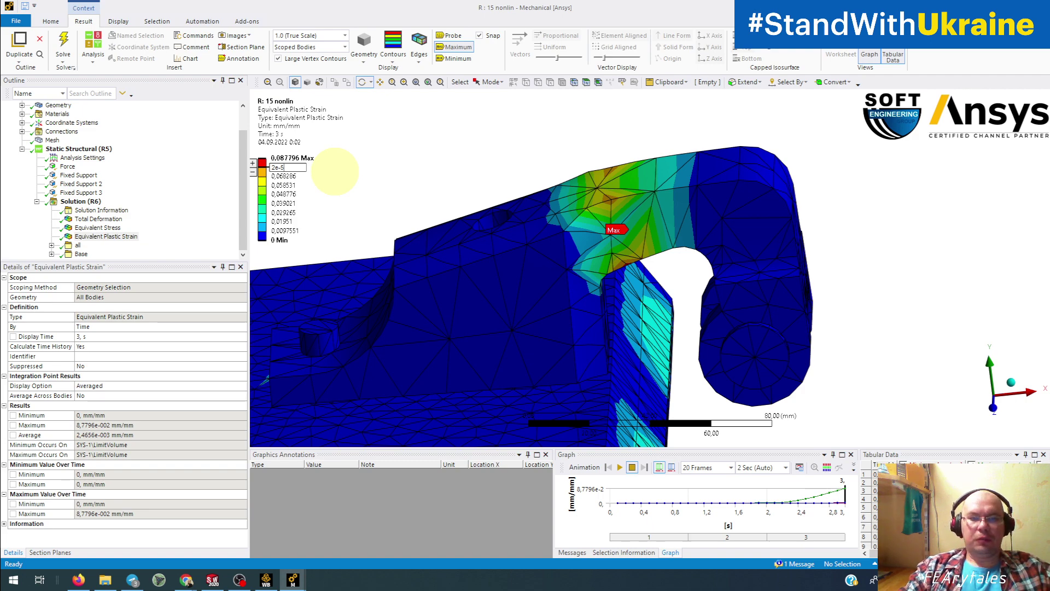
pyautogui.press('Return')
pyautogui.moveTo(337, 177); pyautogui.dragTo(613, 387)
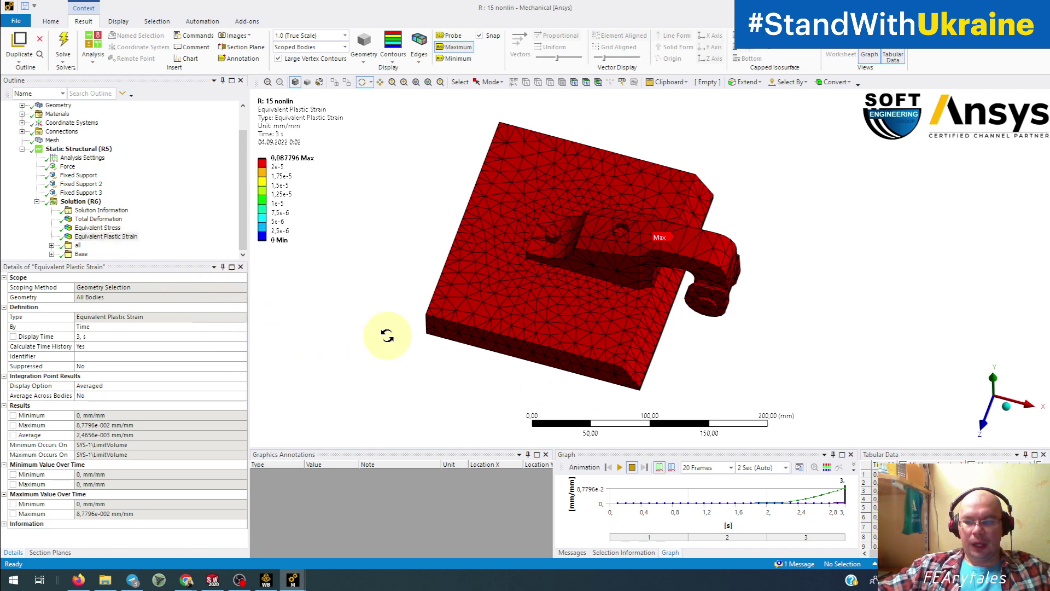
pyautogui.rightClick(262, 230)
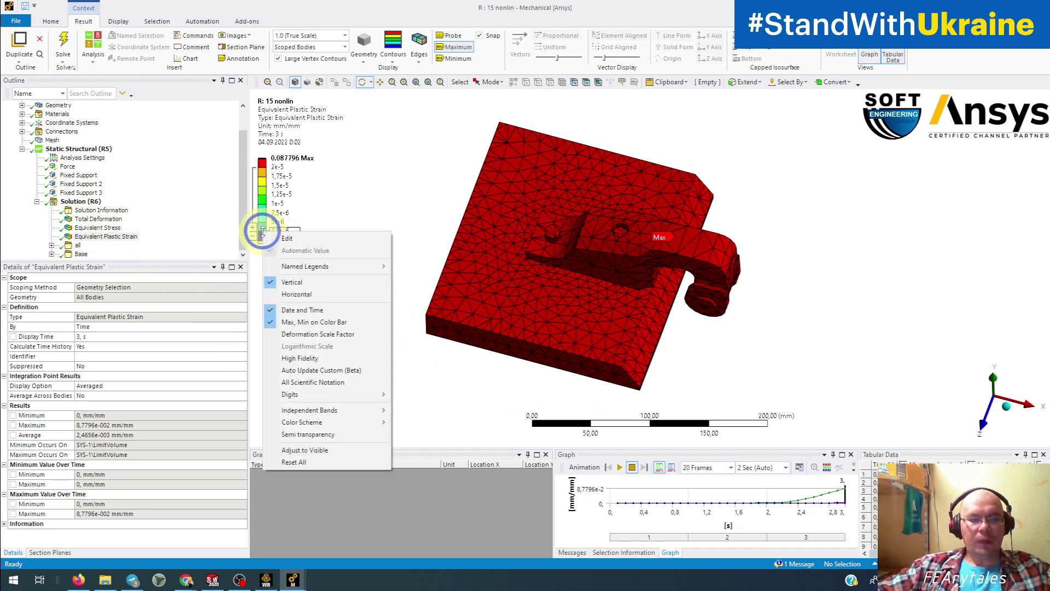
pyautogui.click(277, 462)
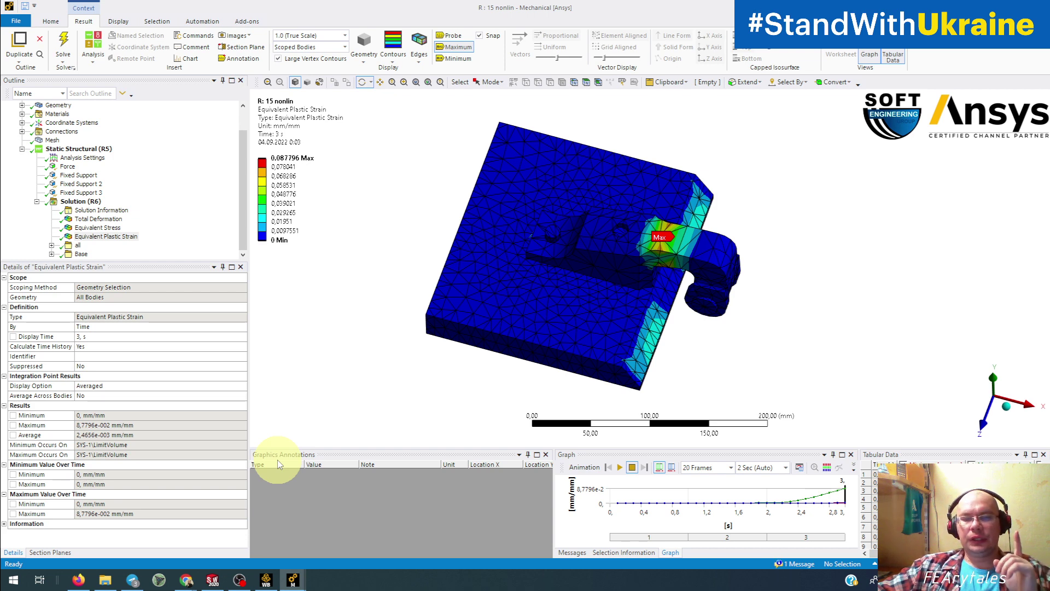
# - Switch to the H: 15 analysis, retrieve its Total Deformation at 1 s and examine the assembly from the side
pyautogui.click(283, 581)
pyautogui.click(221, 546)
pyautogui.click(134, 530)
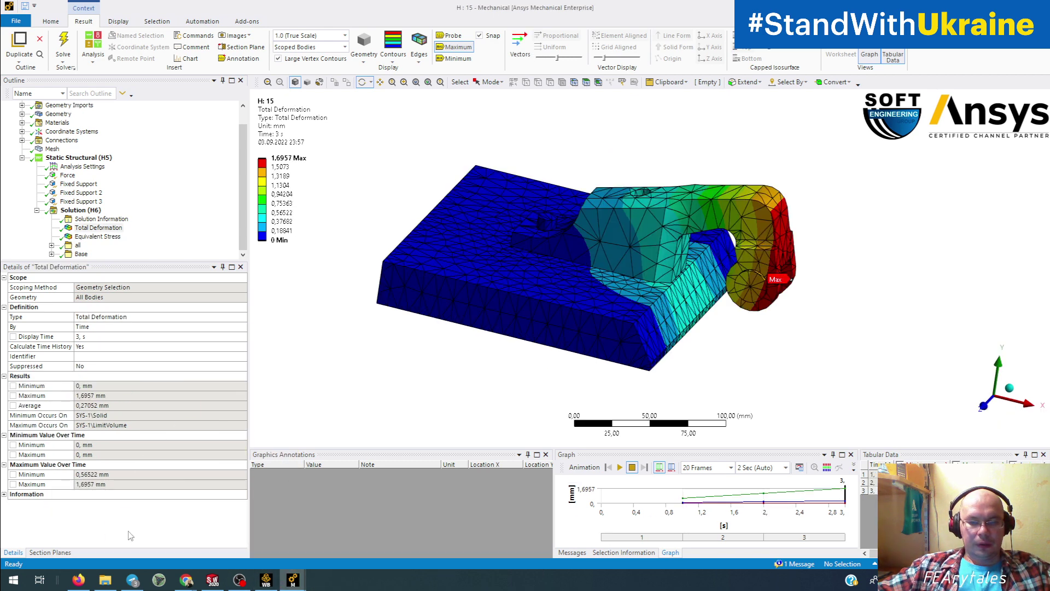
pyautogui.click(684, 507)
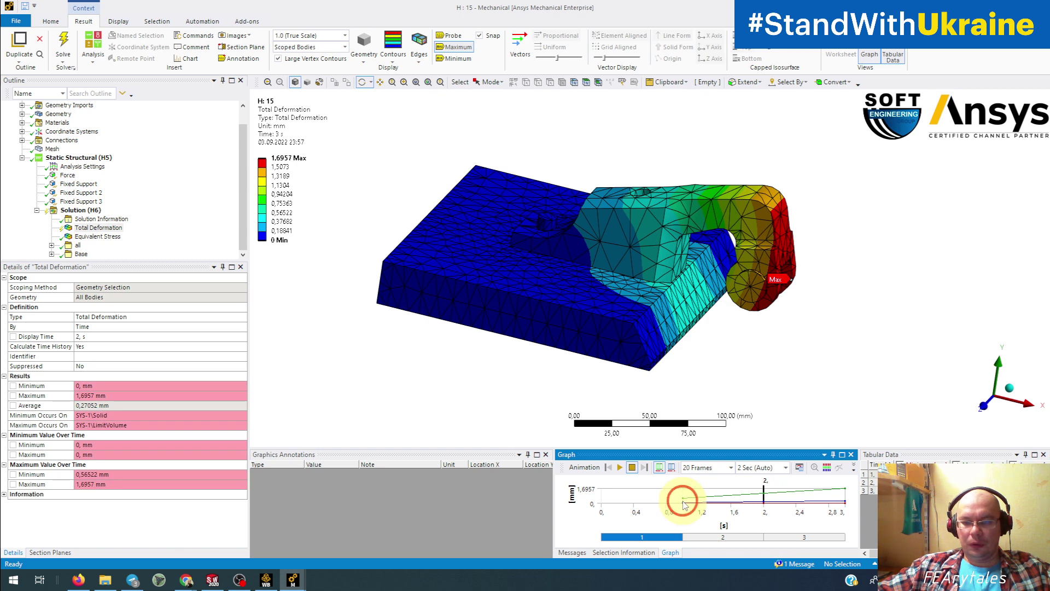
pyautogui.click(874, 477)
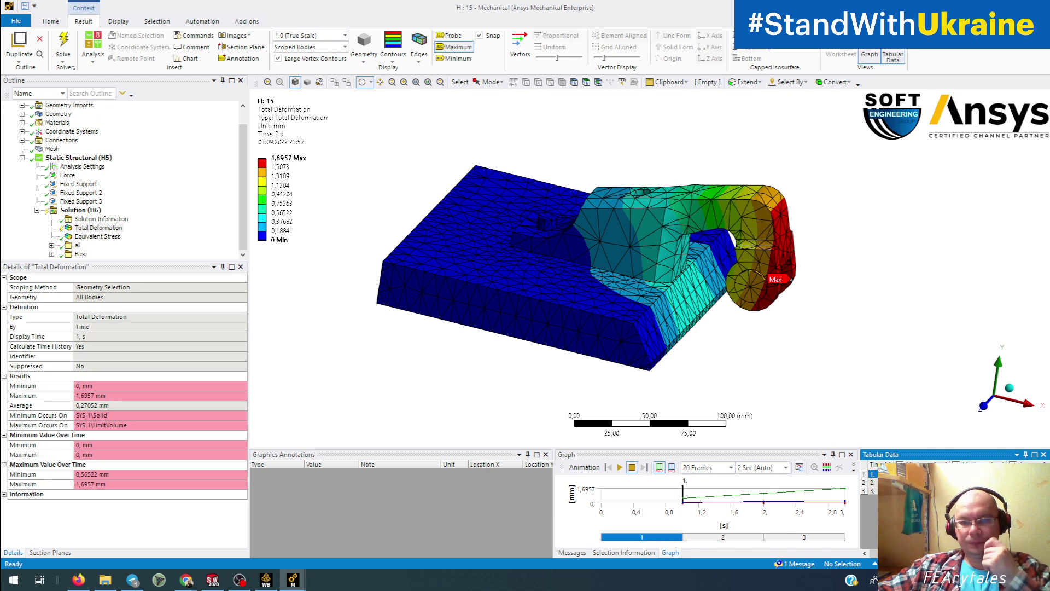
pyautogui.moveTo(699, 391); pyautogui.dragTo(696, 353)
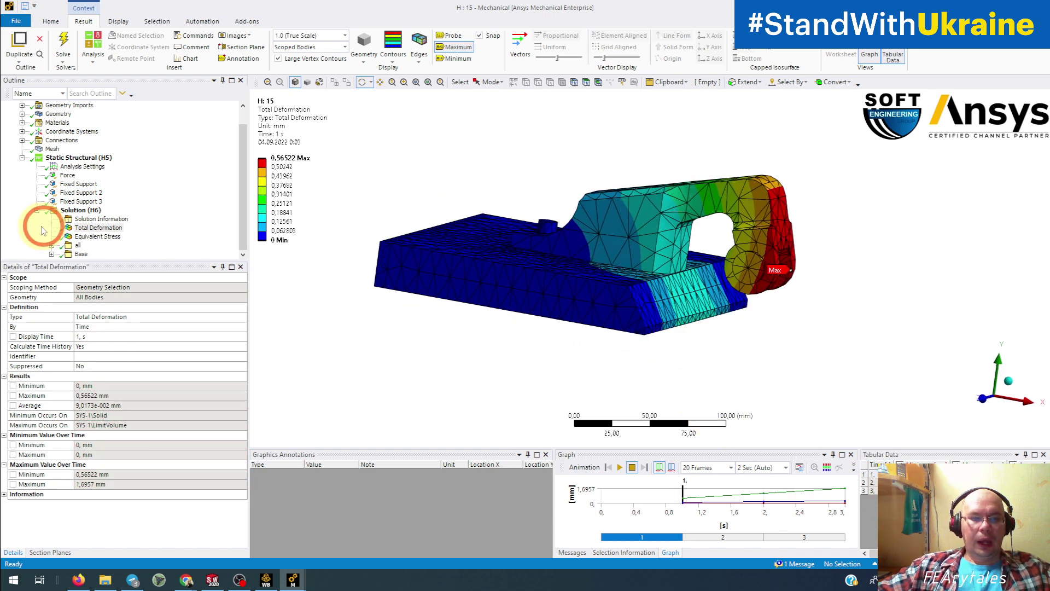
# - Retrieve the Equivalent Stress of the H: 15 analysis at 1 s and examine the clamp and base plate
pyautogui.click(88, 236)
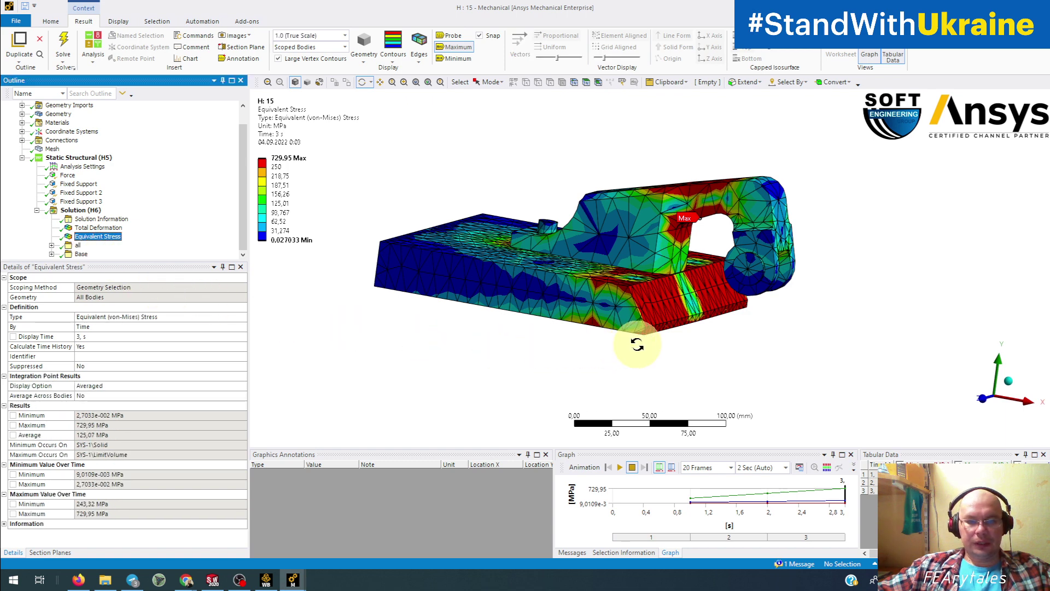
pyautogui.click(872, 488)
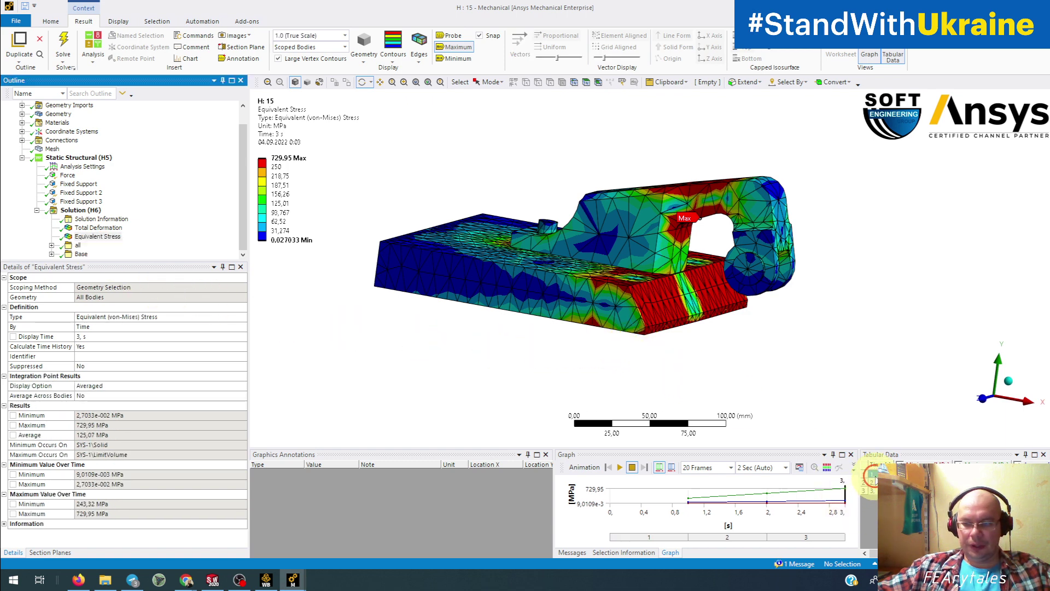
pyautogui.click(872, 473)
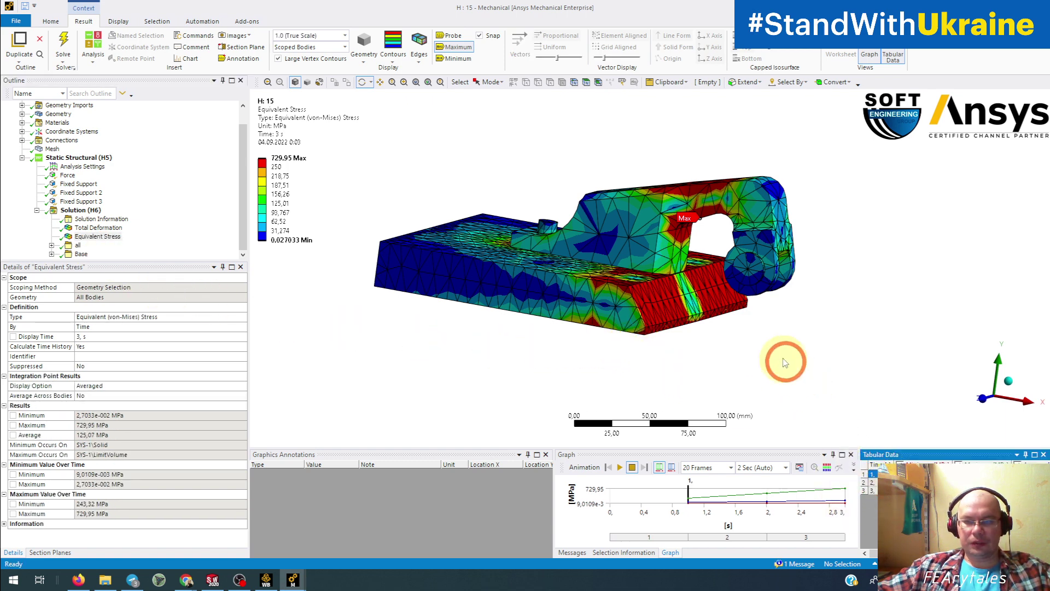
pyautogui.moveTo(746, 347); pyautogui.dragTo(732, 364)
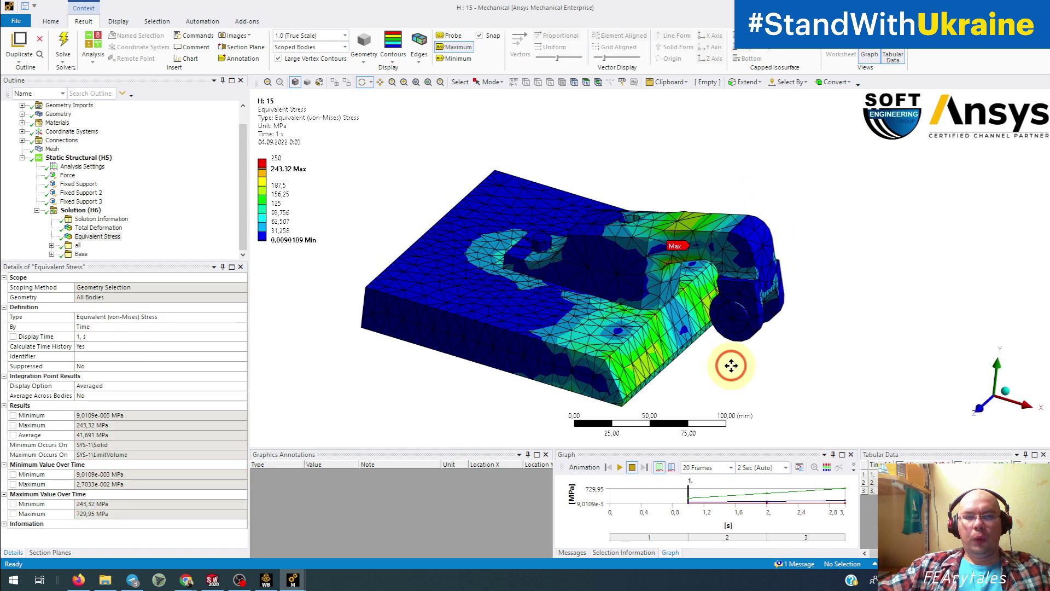
# - Reset the H: 15 Equivalent Stress legend to automatic values and examine the underside of the clamp around the maximum
pyautogui.rightClick(261, 219)
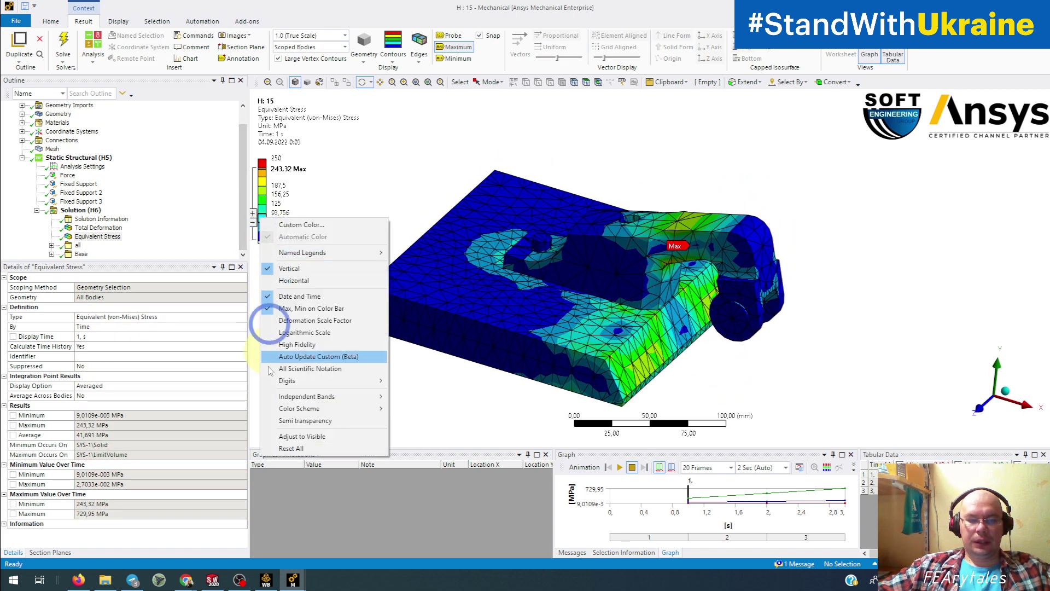
pyautogui.click(281, 441)
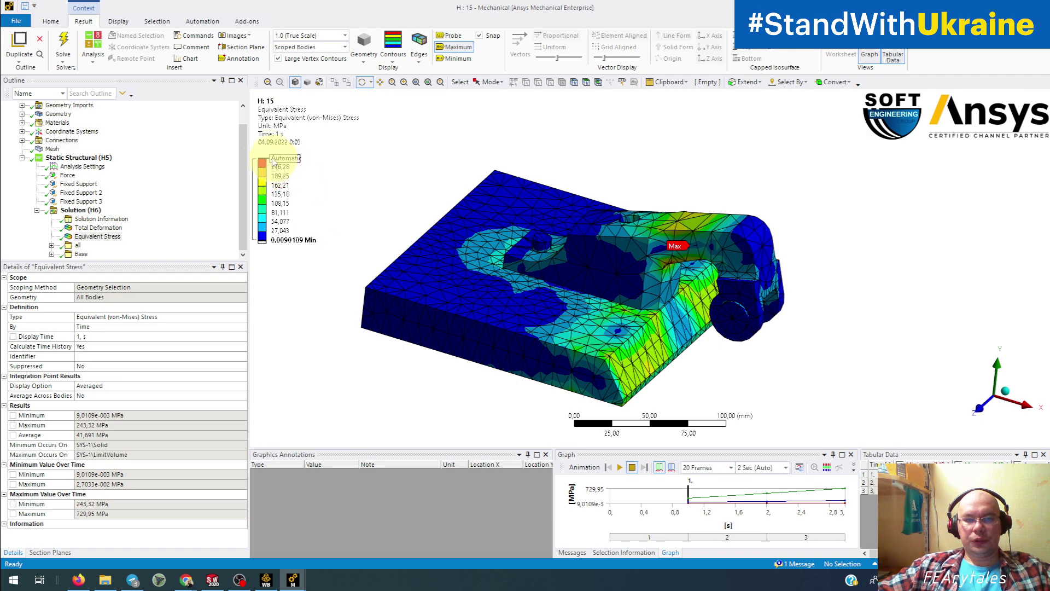
pyautogui.moveTo(565, 333); pyautogui.dragTo(595, 429)
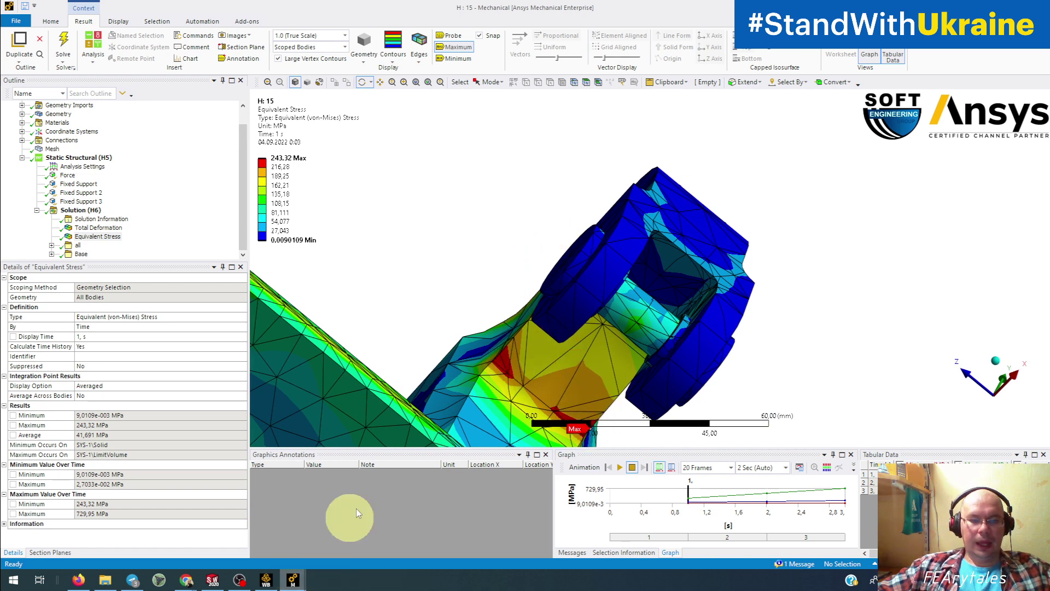
pyautogui.scroll(-3, 445, 417)
# - Switch by way of R: 15 nonlin to the K: 2 analysis and examine its Total Deformation at 1 s
pyautogui.click(292, 581)
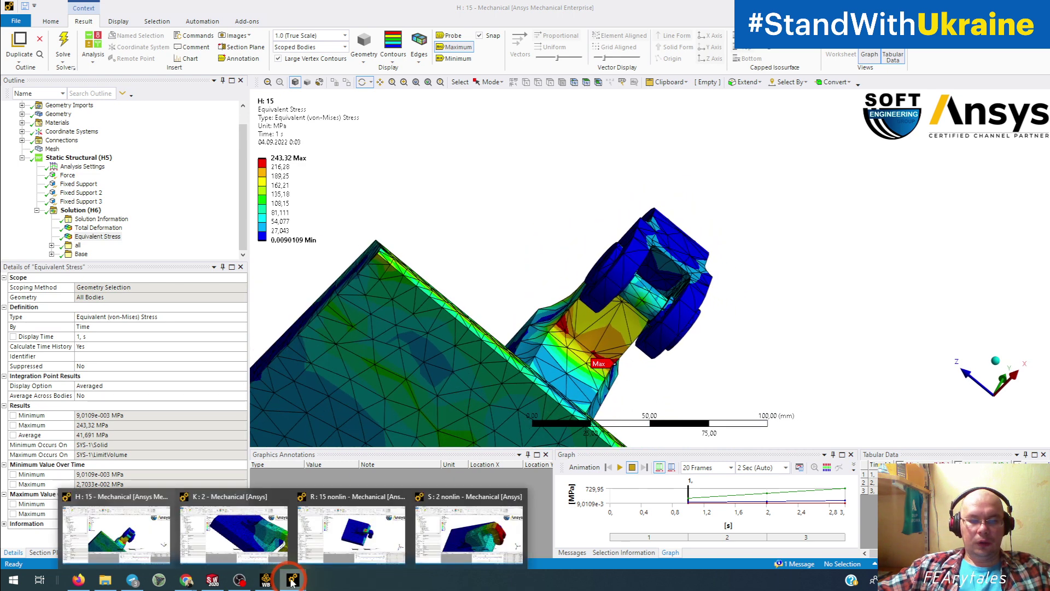
pyautogui.click(347, 534)
pyautogui.click(294, 581)
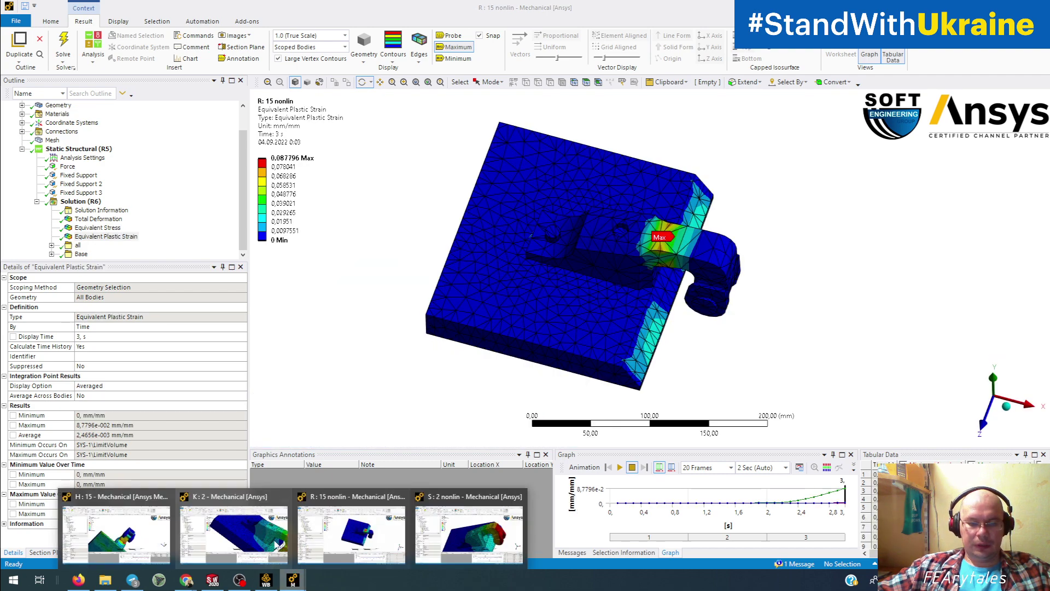
pyautogui.click(253, 521)
pyautogui.scroll(-3, 623, 278)
pyautogui.moveTo(623, 277); pyautogui.dragTo(645, 300)
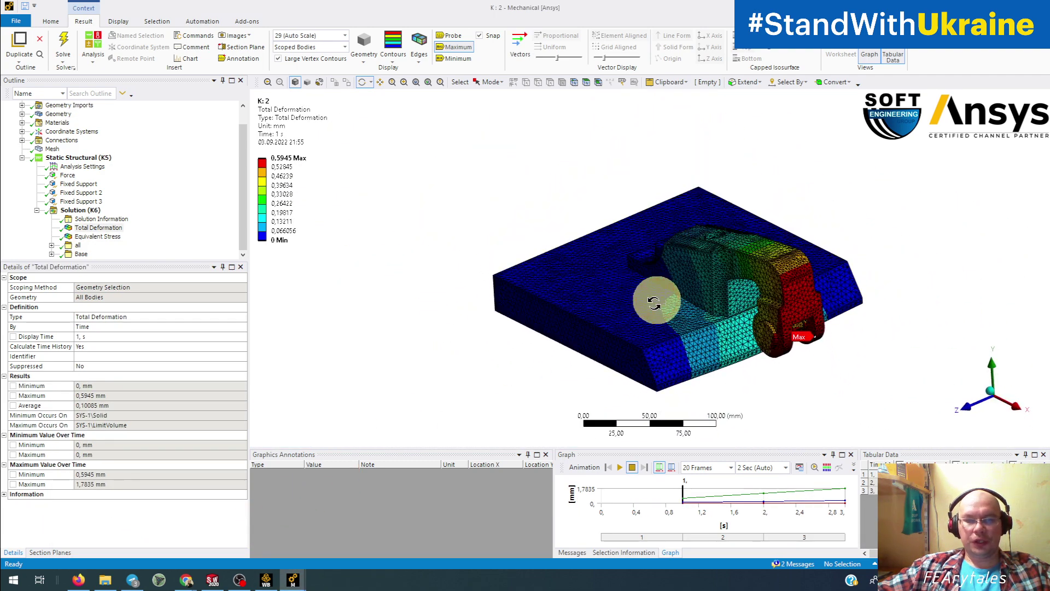
# - Switch by way of the Workbench material data to the H: 15 analysis and examine its Equivalent Stress around the clamp's maximum at 1 s
pyautogui.click(266, 581)
pyautogui.click(288, 581)
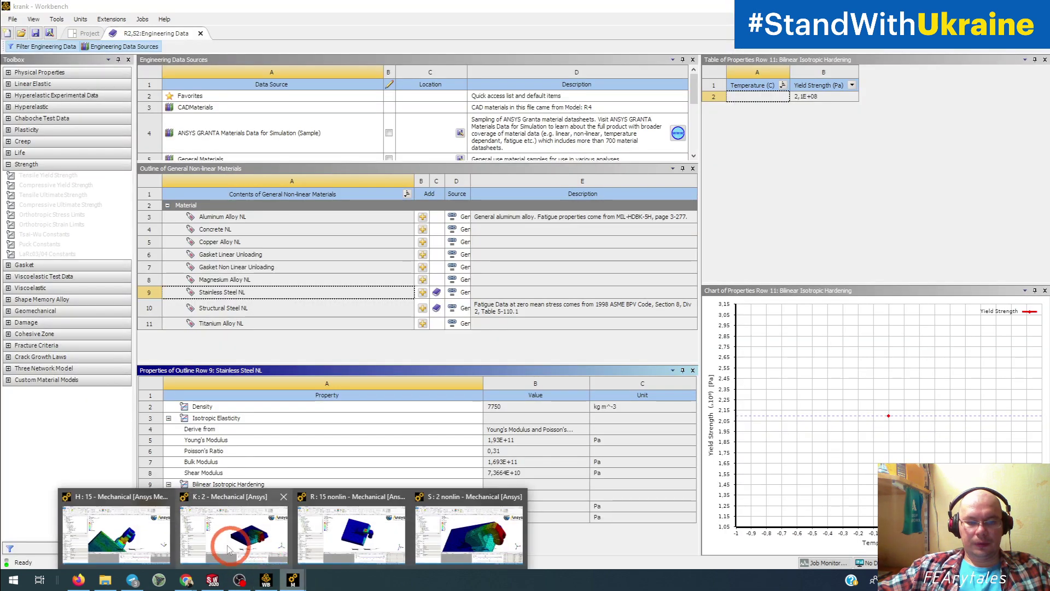
pyautogui.click(373, 482)
pyautogui.moveTo(579, 254); pyautogui.dragTo(649, 225)
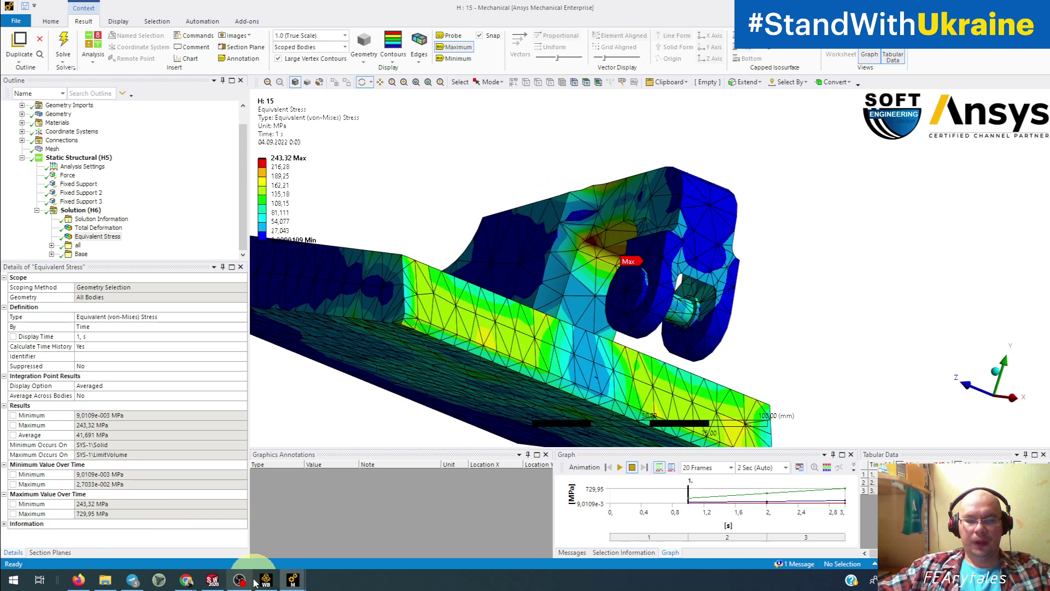
# - Return to the K: 2 analysis and examine its Total Deformation at 1 s from the side
pyautogui.moveTo(275, 586)
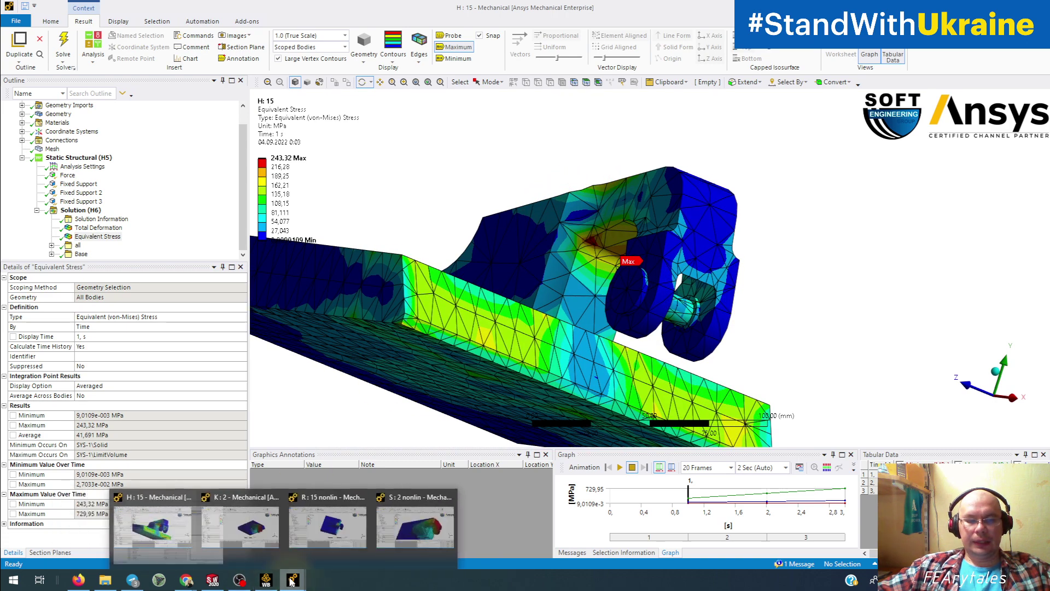
pyautogui.click(259, 539)
pyautogui.moveTo(671, 300); pyautogui.dragTo(731, 296)
pyautogui.scroll(5, 714, 283)
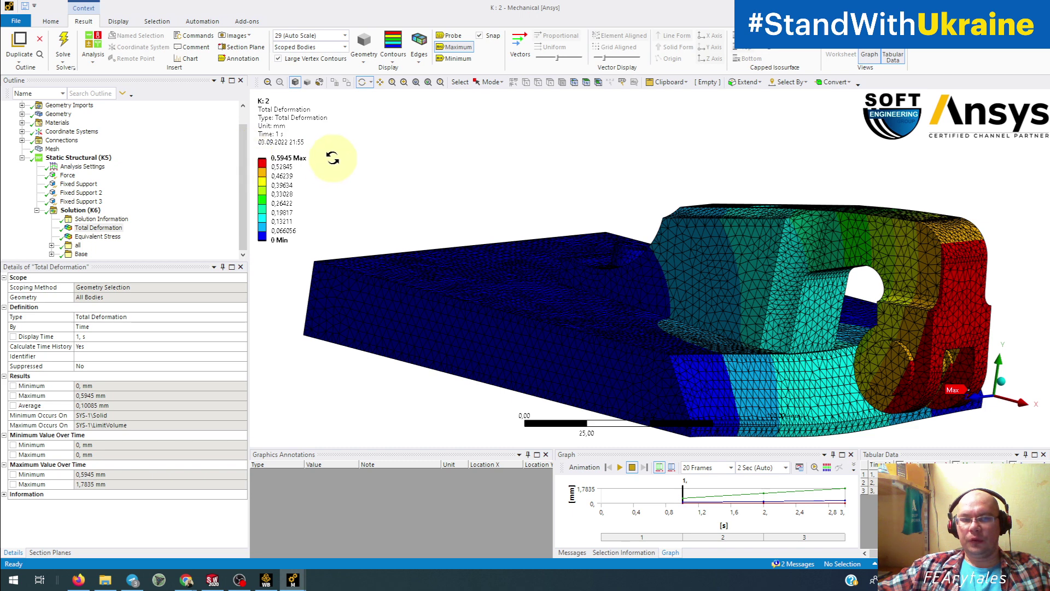
# - Retrieve the Equivalent Stress of the K: 2 analysis at 1 s and examine the clamp and base plate
pyautogui.click(97, 236)
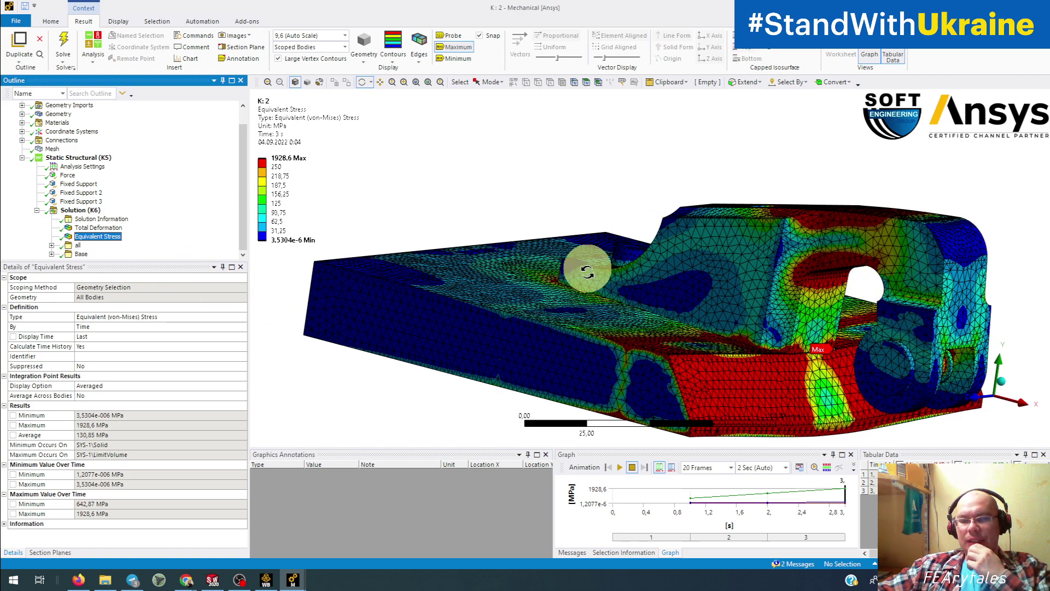
pyautogui.moveTo(771, 347); pyautogui.dragTo(382, 327)
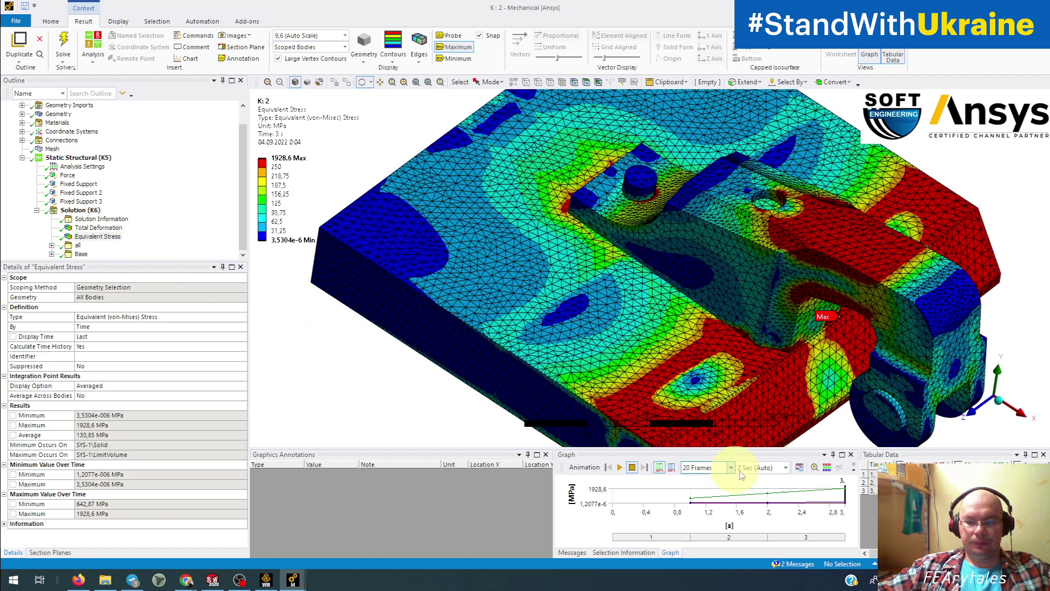
pyautogui.click(690, 500)
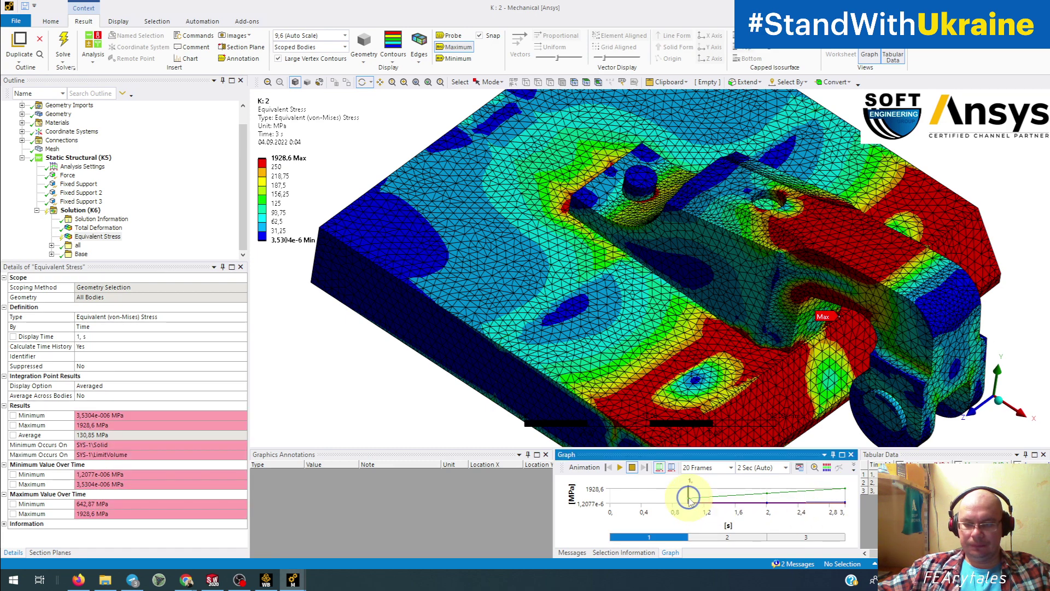
pyautogui.rightClick(689, 498)
pyautogui.click(704, 504)
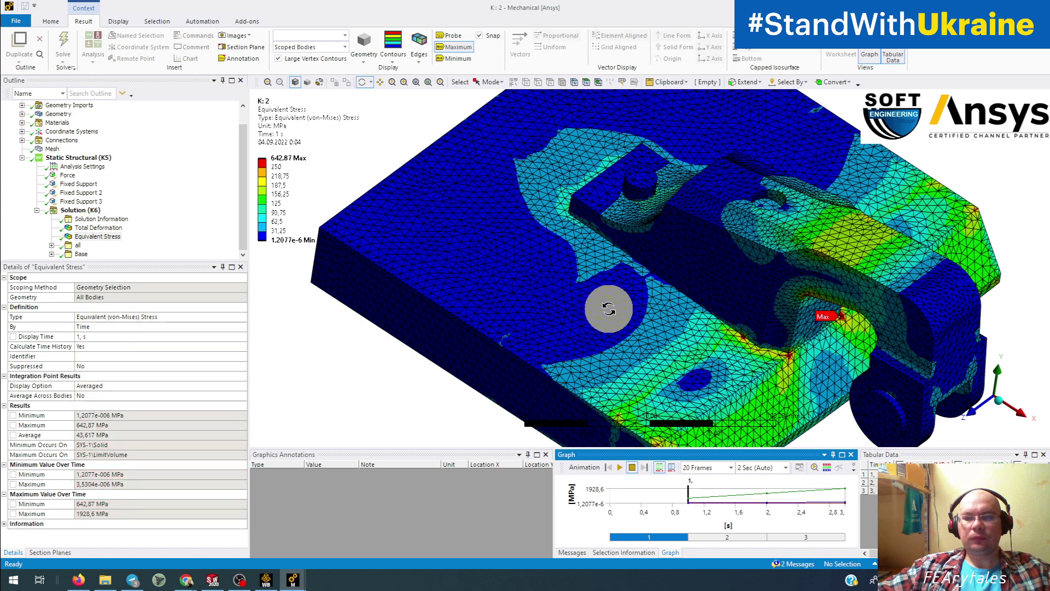
pyautogui.moveTo(607, 308); pyautogui.dragTo(603, 284)
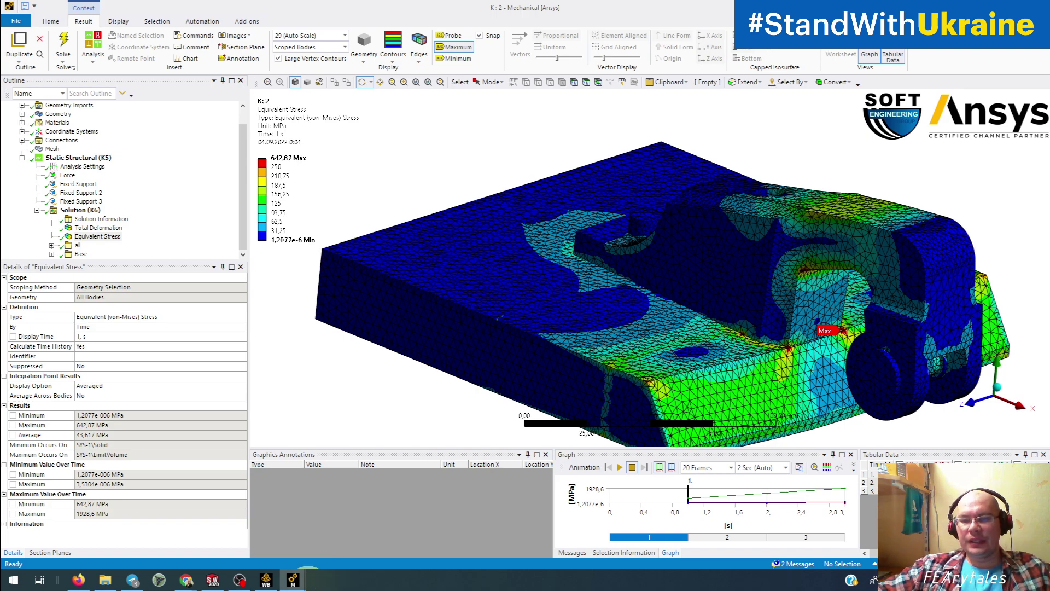
# - Examine the K: 2 Equivalent Stress up close around the maximum where the clamp meets the base plate
pyautogui.scroll(3, 696, 397)
pyautogui.keyDown('ctrl'); pyautogui.moveTo(754, 401); pyautogui.dragTo(527, 329, button='middle'); pyautogui.keyUp('ctrl')
pyautogui.scroll(5, 563, 344)
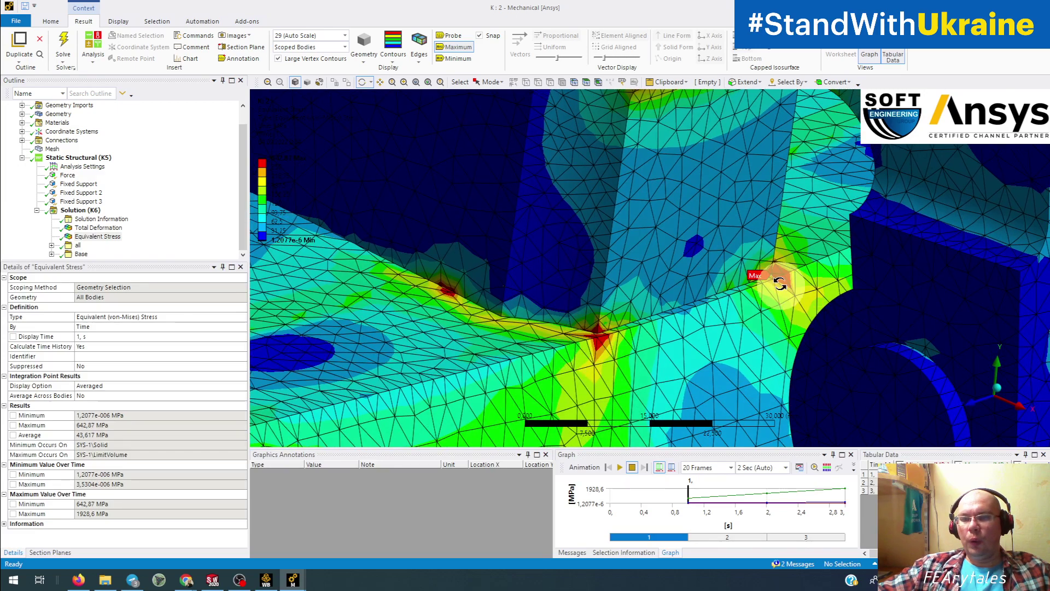
pyautogui.keyDown('ctrl'); pyautogui.moveTo(375, 301); pyautogui.dragTo(893, 529, button='middle'); pyautogui.keyUp('ctrl')
pyautogui.scroll(-6, 570, 264)
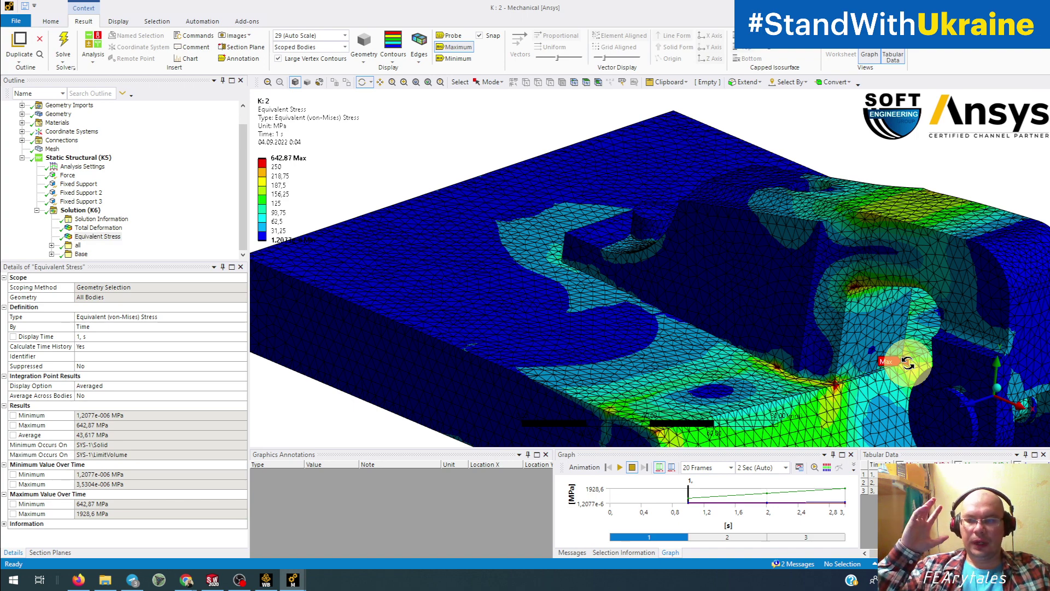
# - Switch to the S: 2 nonlin analysis and examine its Total Deformation and Equivalent Stress at 1 s
pyautogui.click(295, 581)
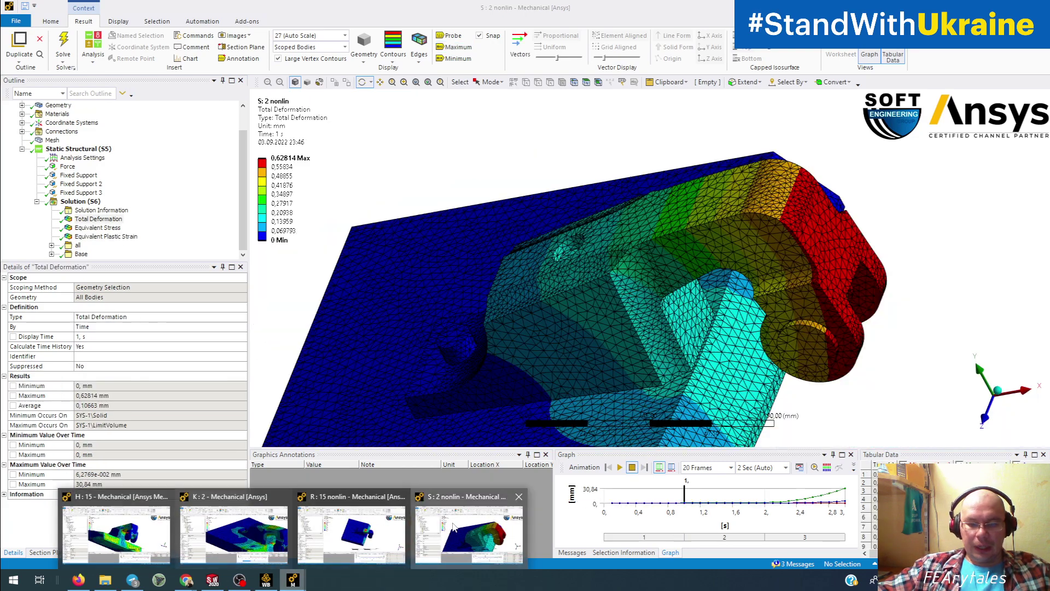
pyautogui.click(440, 524)
pyautogui.moveTo(494, 322); pyautogui.dragTo(560, 314)
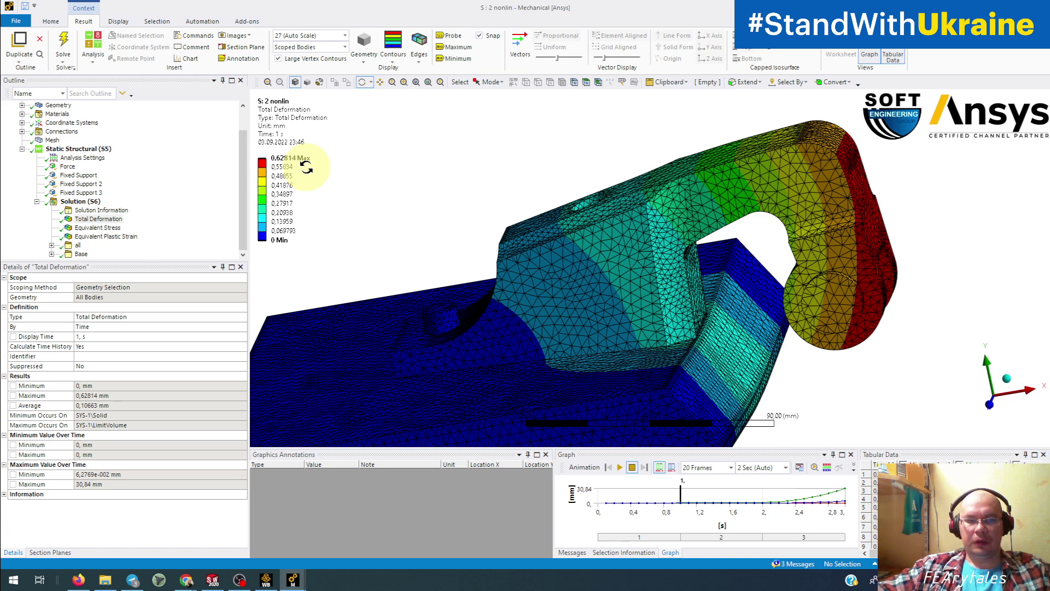
pyautogui.click(115, 228)
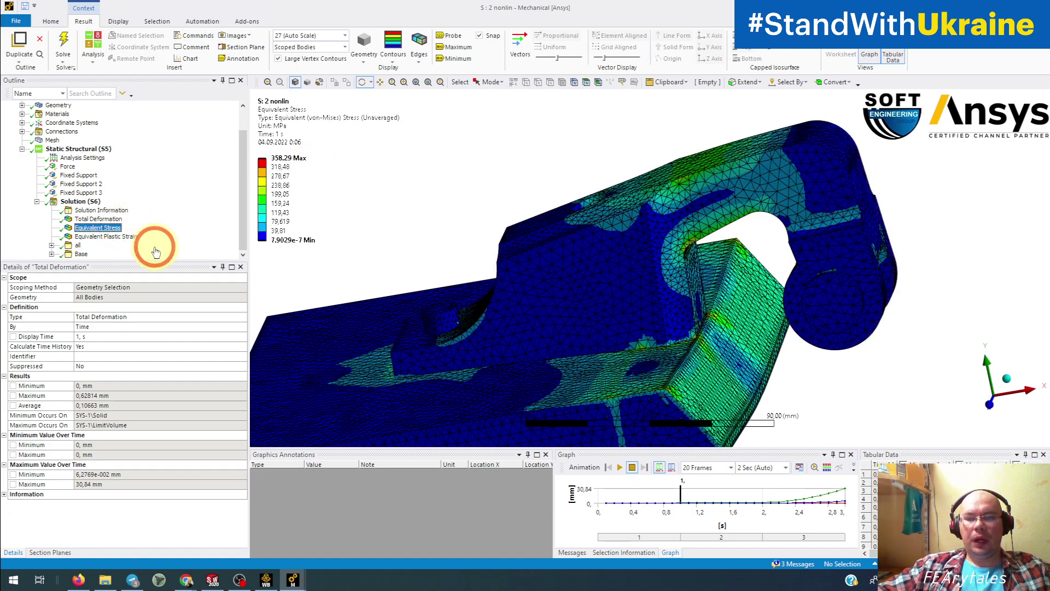
pyautogui.moveTo(562, 266)
pyautogui.mouseDown()
pyautogui.moveTo(563, 258)
pyautogui.moveTo(520, 277)
pyautogui.moveTo(492, 239)
pyautogui.moveTo(485, 272)
pyautogui.moveTo(520, 288)
pyautogui.moveTo(532, 281)
pyautogui.moveTo(569, 305)
pyautogui.moveTo(453, 277)
pyautogui.moveTo(609, 269)
pyautogui.moveTo(593, 272)
pyautogui.moveTo(618, 279)
pyautogui.moveTo(550, 219)
pyautogui.moveTo(558, 246)
pyautogui.mouseUp()
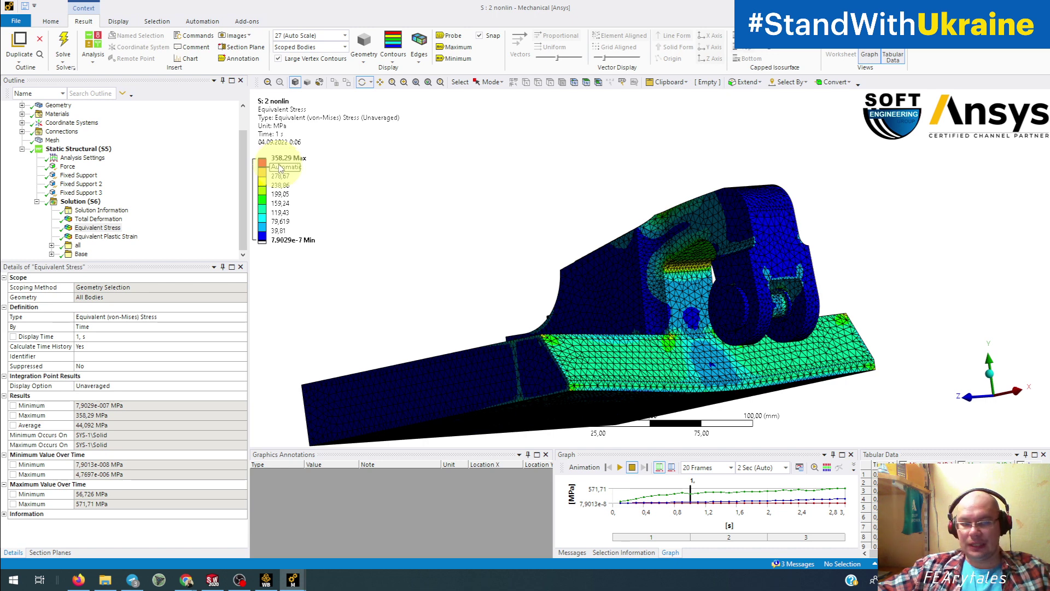
# - Display the Equivalent Plastic Strain of S: 2 nonlin at 1 s and examine the corners between clamp and base plate
pyautogui.click(117, 239)
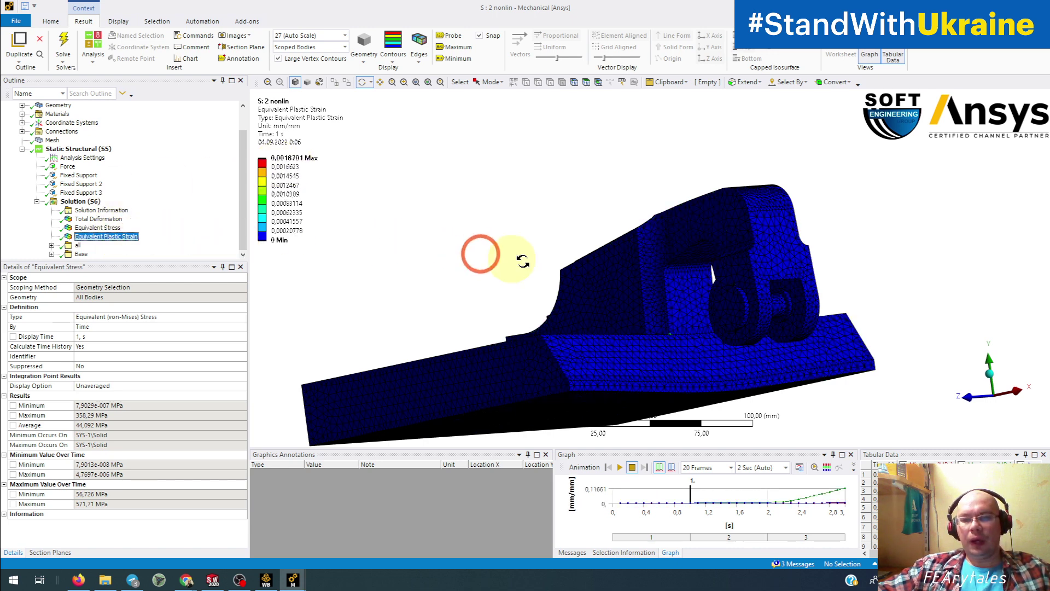
pyautogui.moveTo(481, 254); pyautogui.dragTo(691, 116, button='middle')
pyautogui.scroll(5, 703, 284)
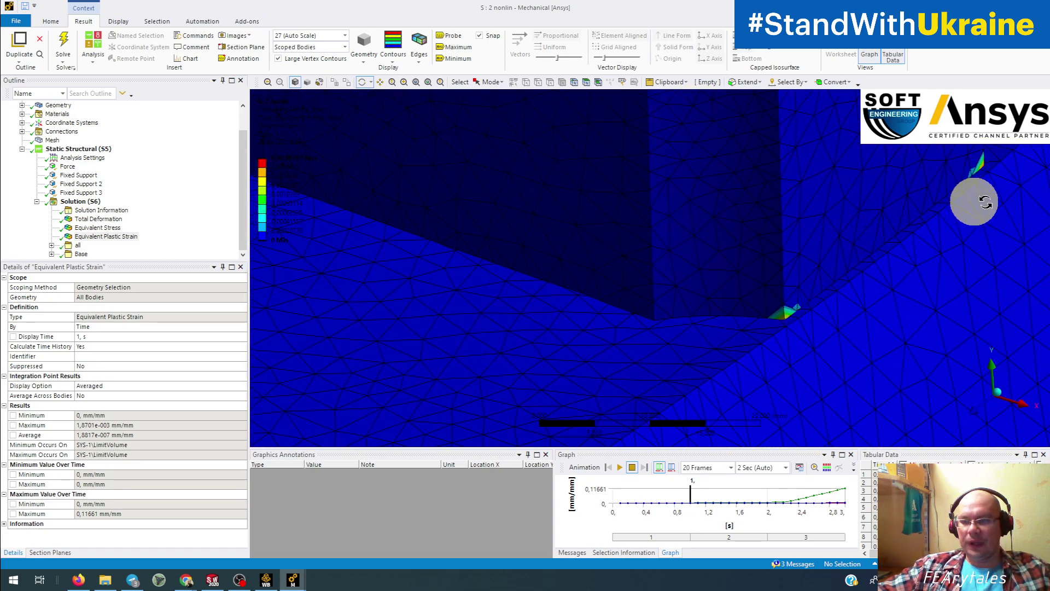
pyautogui.scroll(-9, 988, 177)
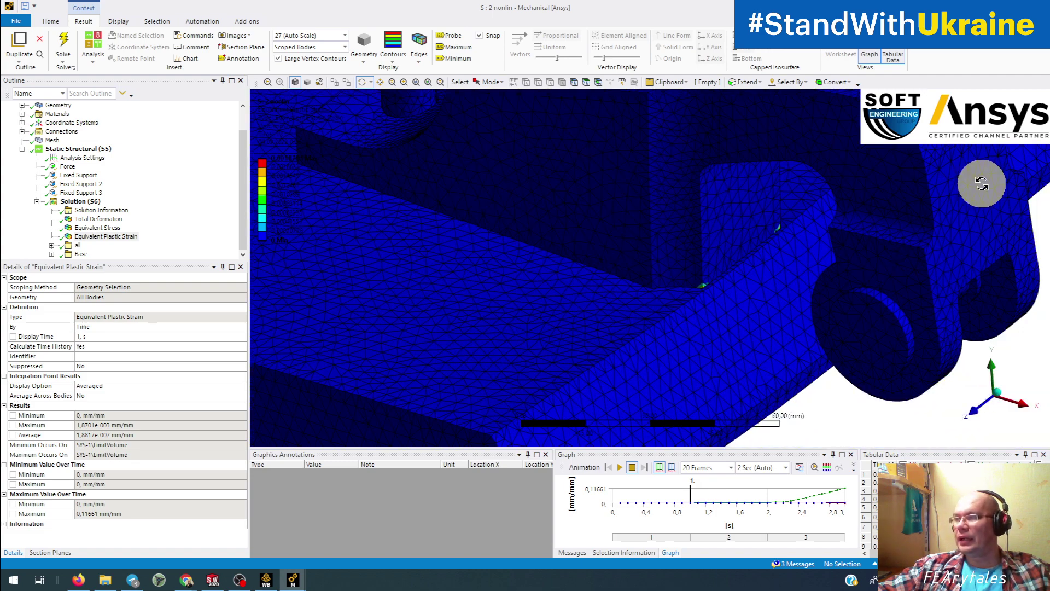
pyautogui.keyDown('ctrl'); pyautogui.moveTo(687, 127); pyautogui.dragTo(809, 165, button='middle'); pyautogui.keyUp('ctrl')
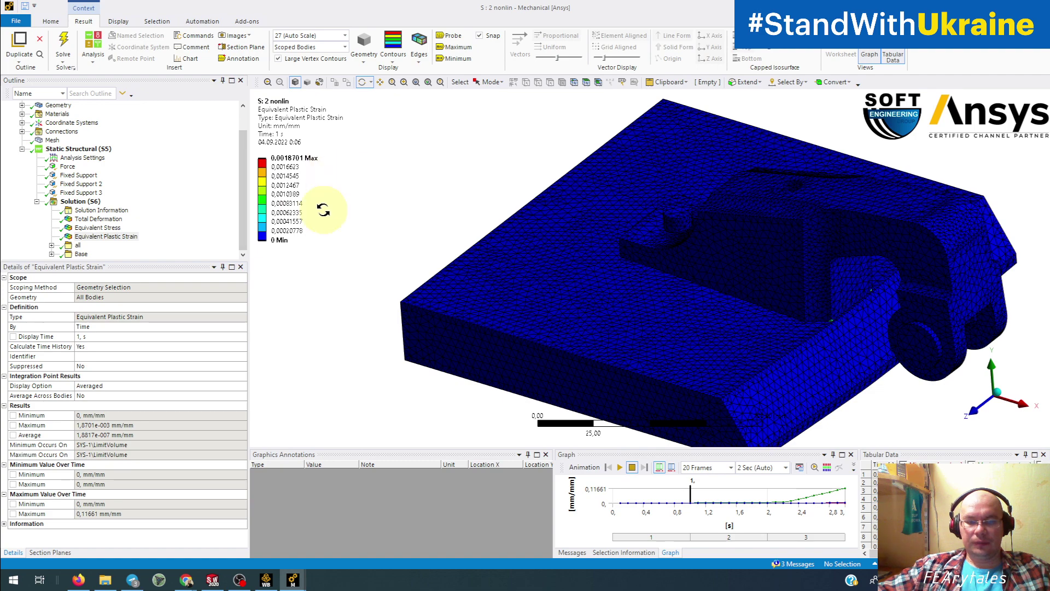
pyautogui.click(278, 203)
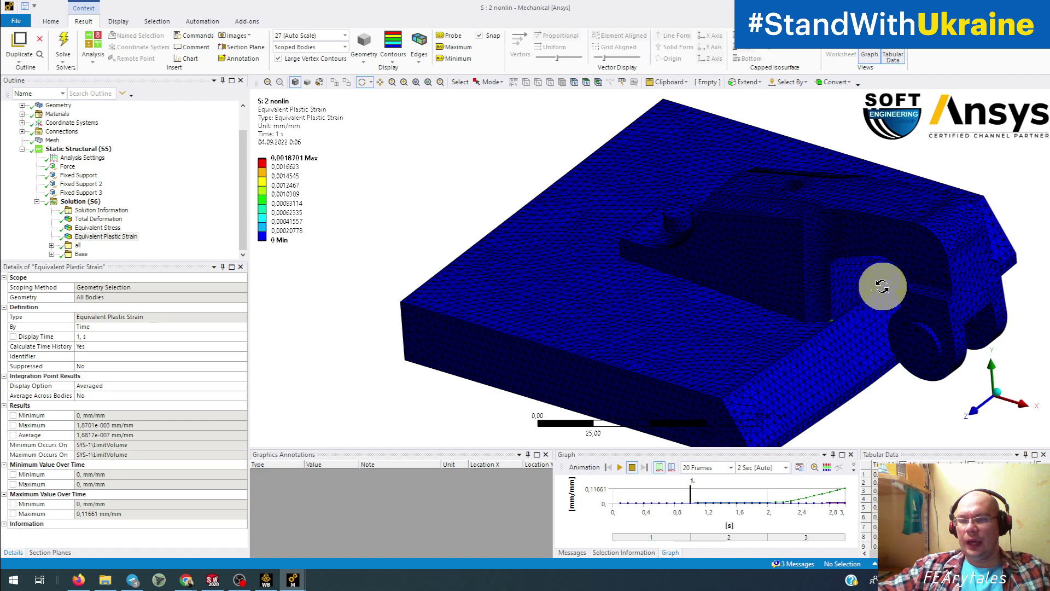
# - Switch to the R: 15 nonlin analysis and retrieve its Equivalent Plastic Strain at 1 s
pyautogui.click(291, 579)
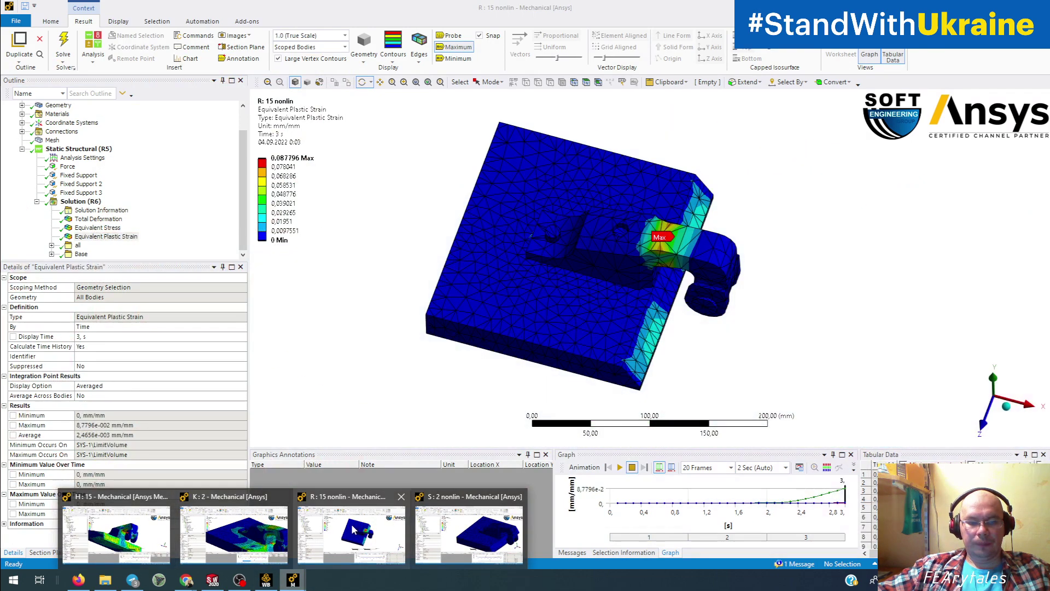
pyautogui.click(355, 525)
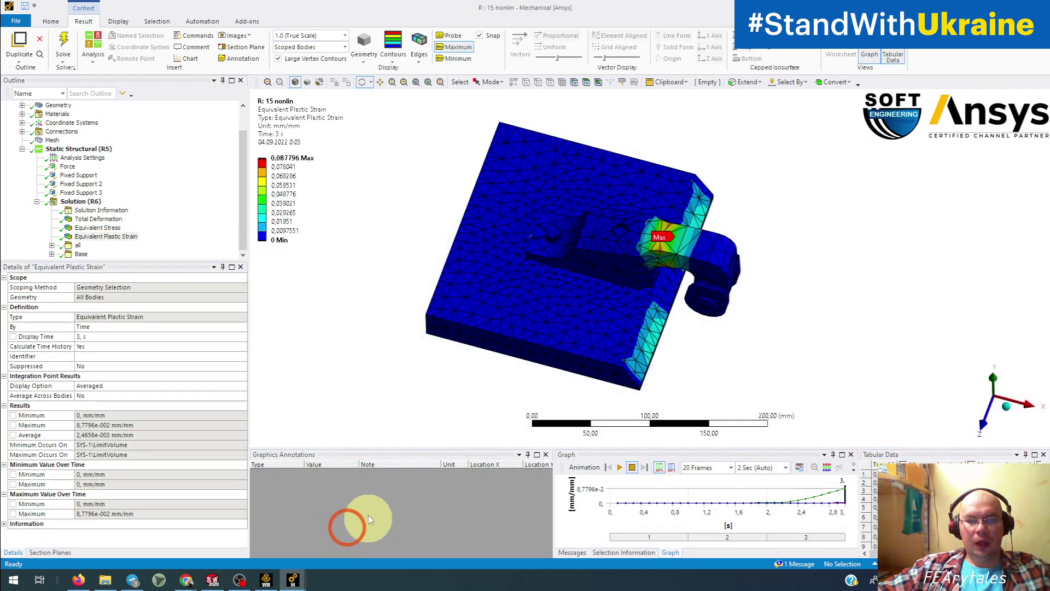
pyautogui.moveTo(558, 294); pyautogui.dragTo(556, 274)
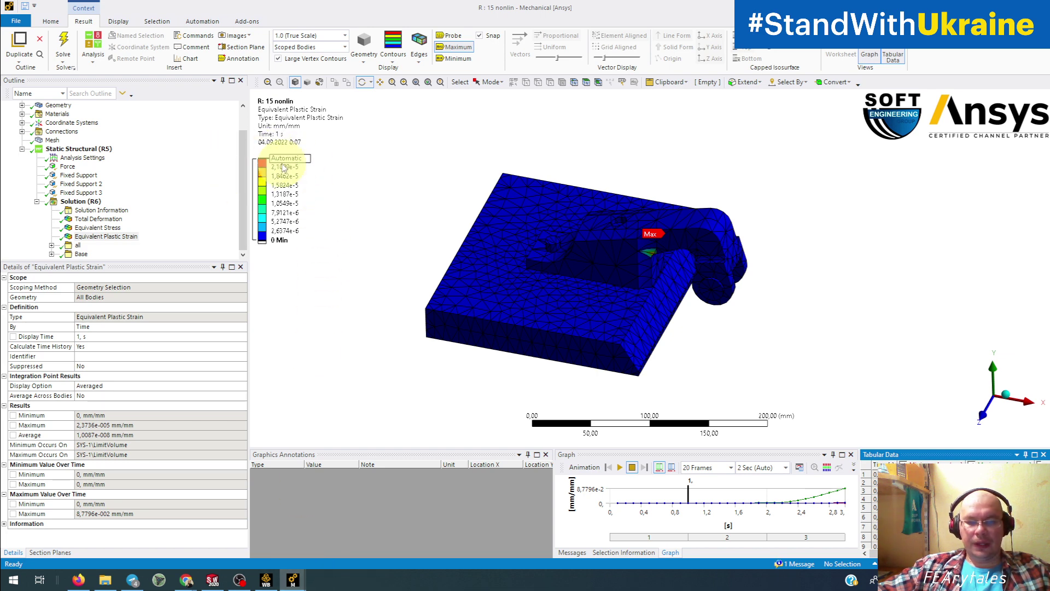
# - Switch back to S: 2 nonlin and set the upper legend boundary of its Equivalent Plastic Strain to 2.3e-5
pyautogui.click(295, 579)
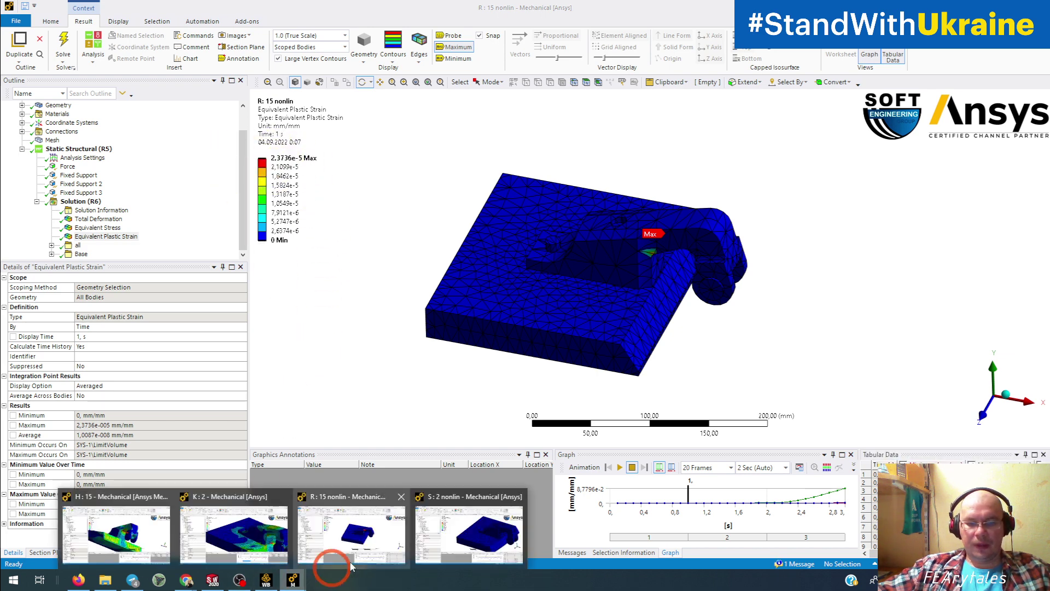
pyautogui.click(468, 527)
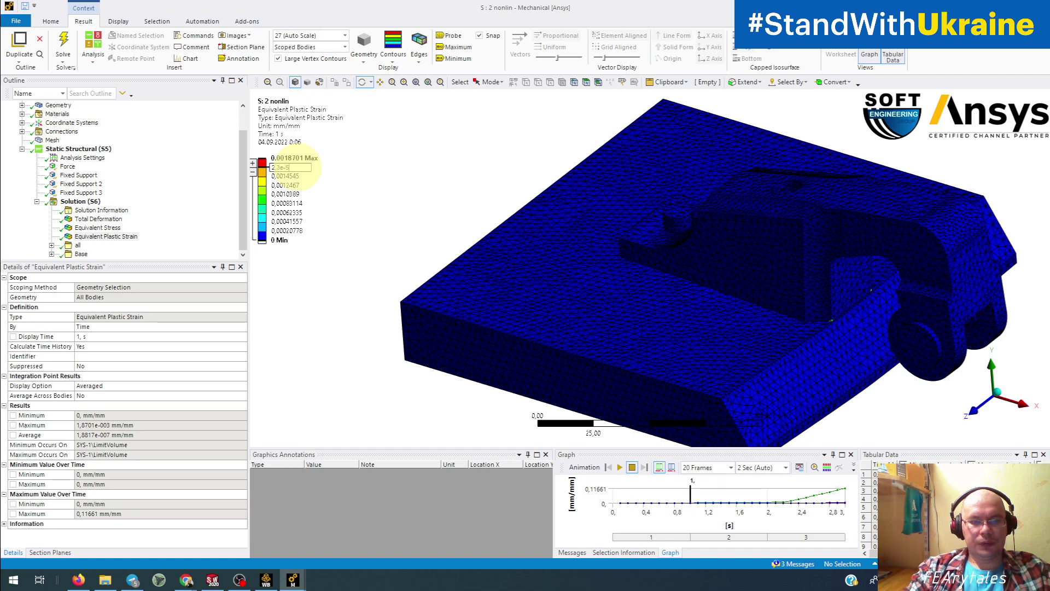
pyautogui.press('Return')
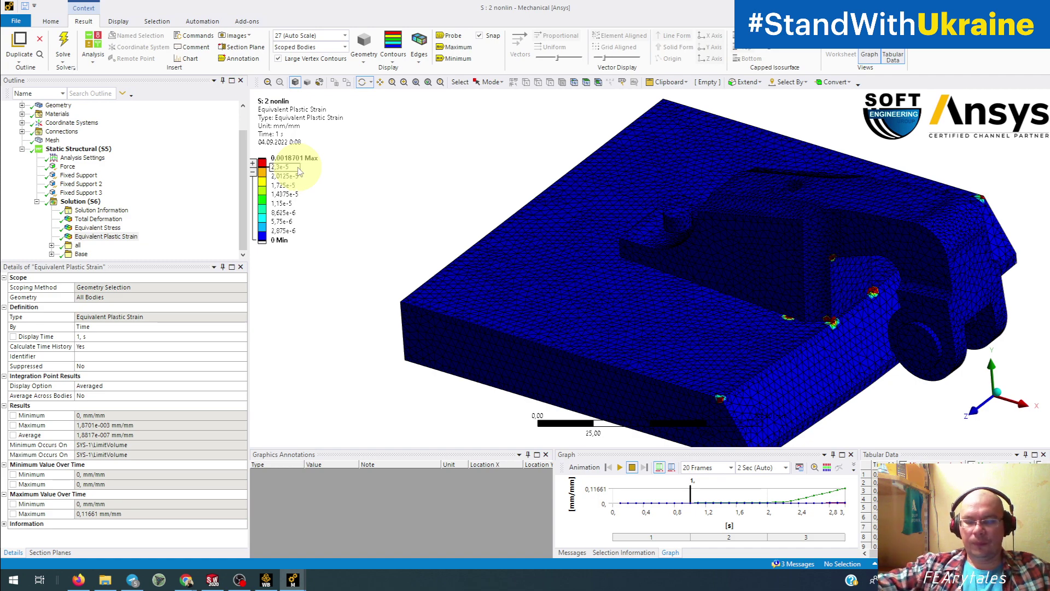
# - Examine the plastic strain spots along the base plate's sloped edge and at the clamp's foot
pyautogui.moveTo(436, 274)
pyautogui.mouseDown()
pyautogui.moveTo(514, 228)
pyautogui.moveTo(514, 216)
pyautogui.moveTo(445, 281)
pyautogui.mouseUp()
pyautogui.scroll(6, 465, 290)
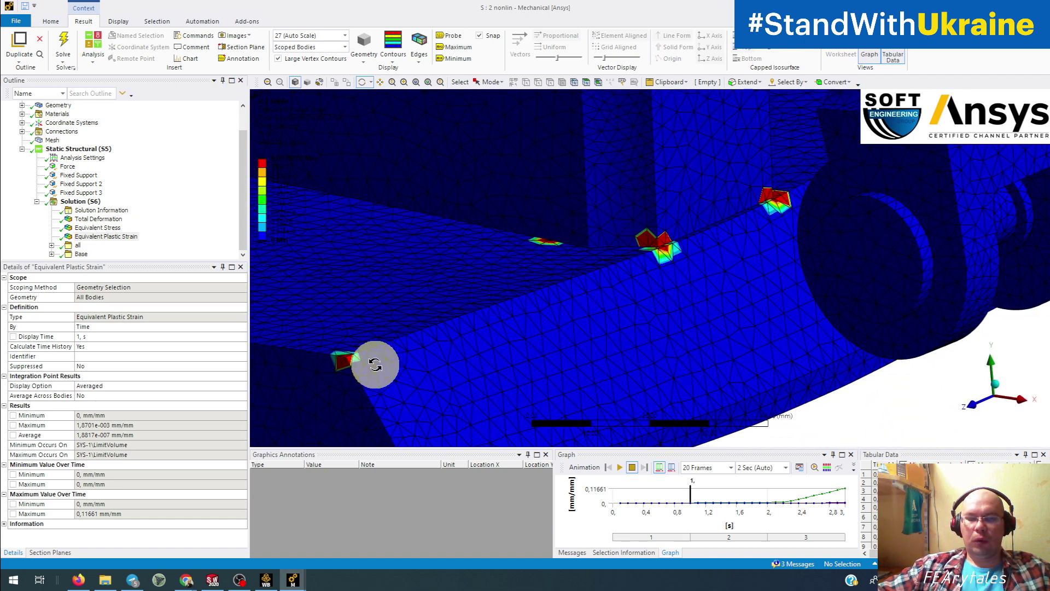
pyautogui.moveTo(544, 251); pyautogui.dragTo(464, 375)
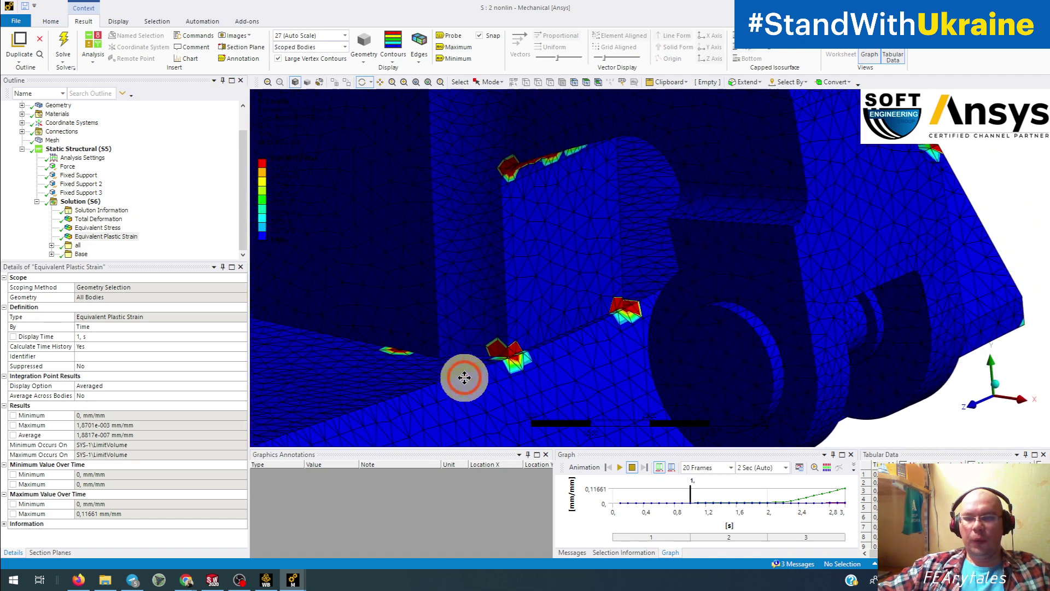
# - Examine the plastic strain zone along the inner fillet of the clamp's opening, and the assembly as a whole
pyautogui.moveTo(591, 288); pyautogui.dragTo(604, 334)
pyautogui.scroll(2, 609, 331)
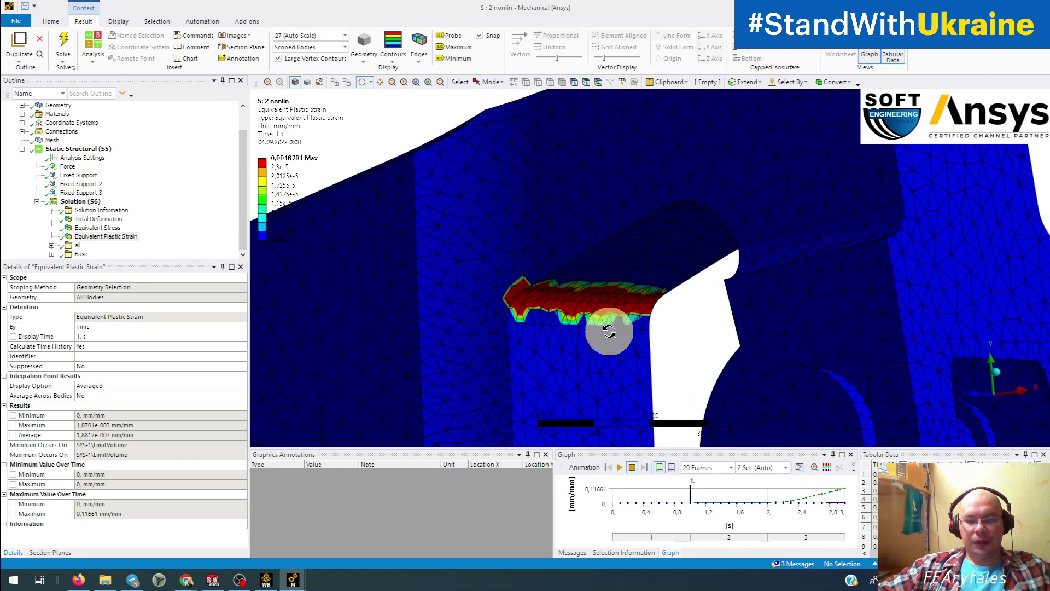
pyautogui.keyDown('ctrl'); pyautogui.moveTo(541, 354); pyautogui.dragTo(587, 325); pyautogui.keyUp('ctrl')
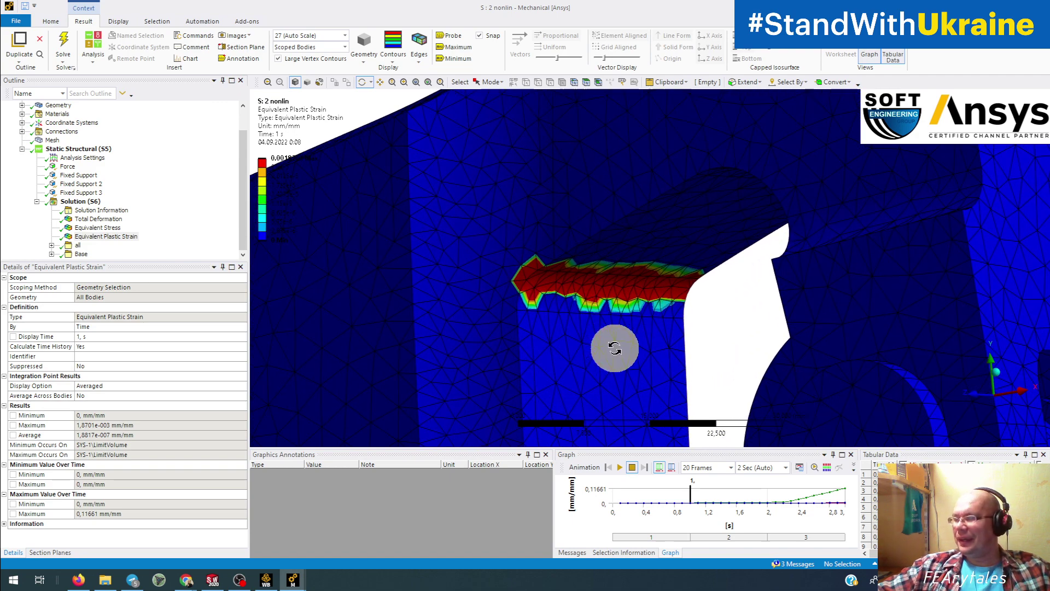
pyautogui.scroll(1, 603, 351)
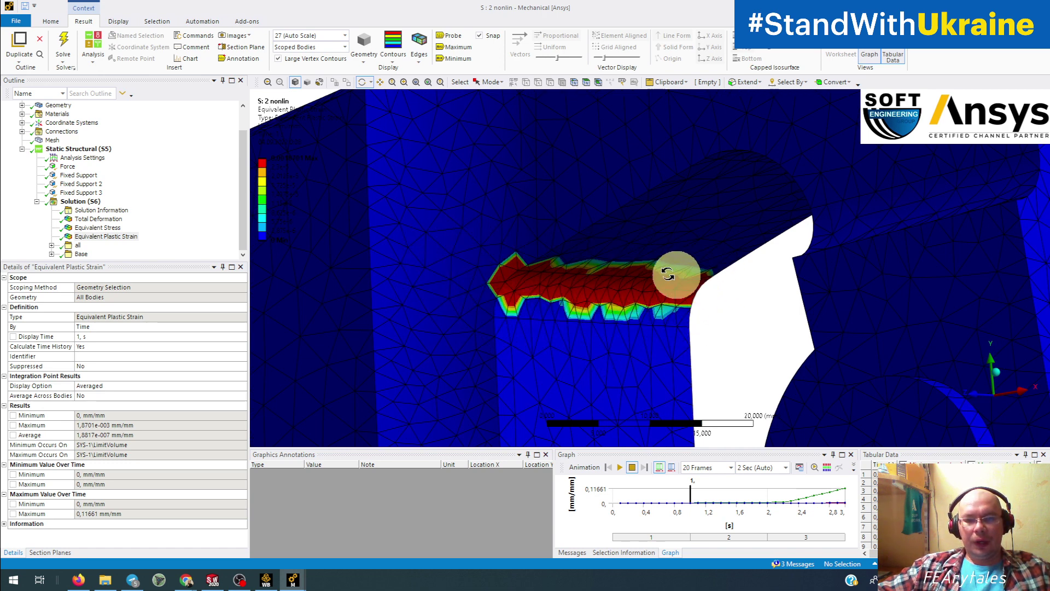
pyautogui.moveTo(675, 277); pyautogui.dragTo(629, 287)
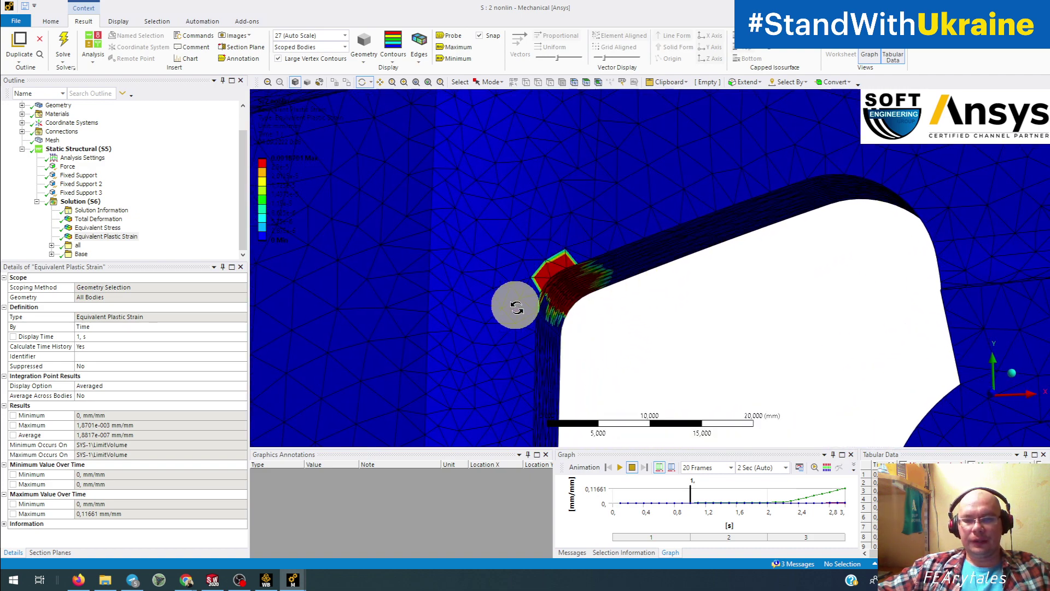
pyautogui.moveTo(627, 323); pyautogui.dragTo(548, 254)
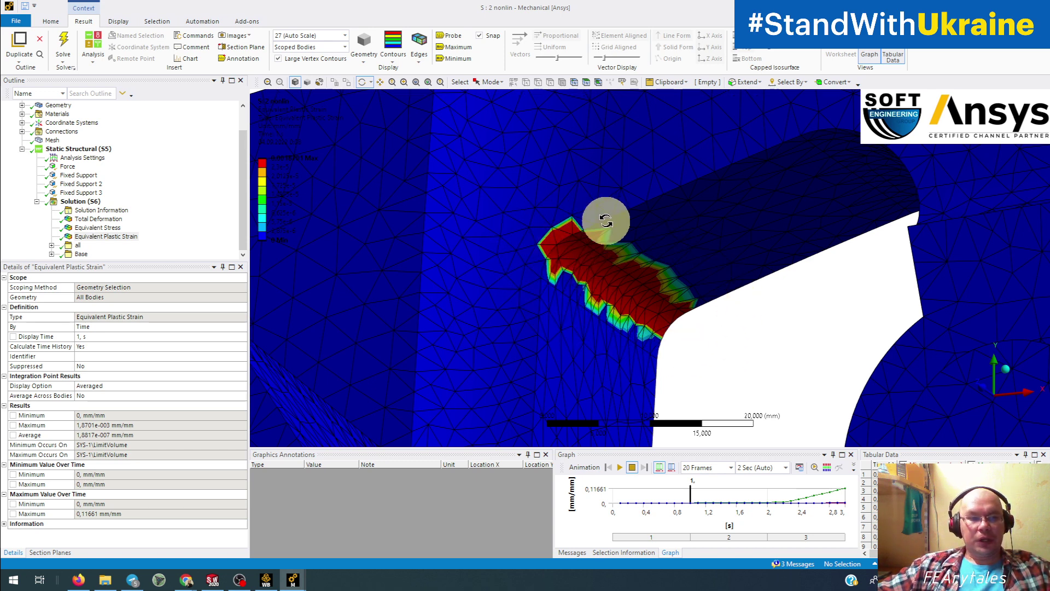
pyautogui.scroll(-8, 710, 329)
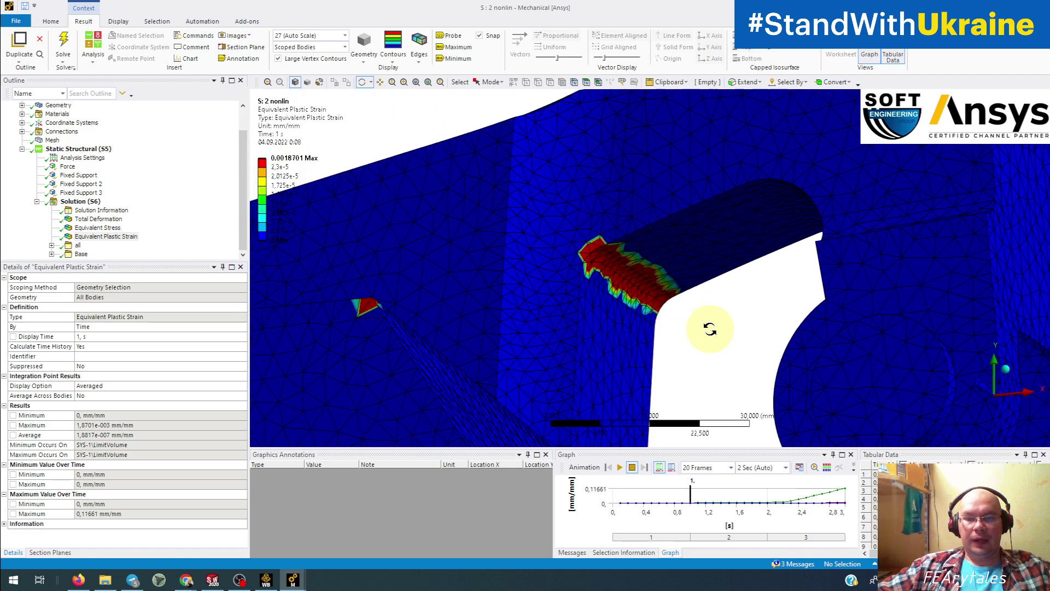
pyautogui.moveTo(692, 322); pyautogui.dragTo(529, 326)
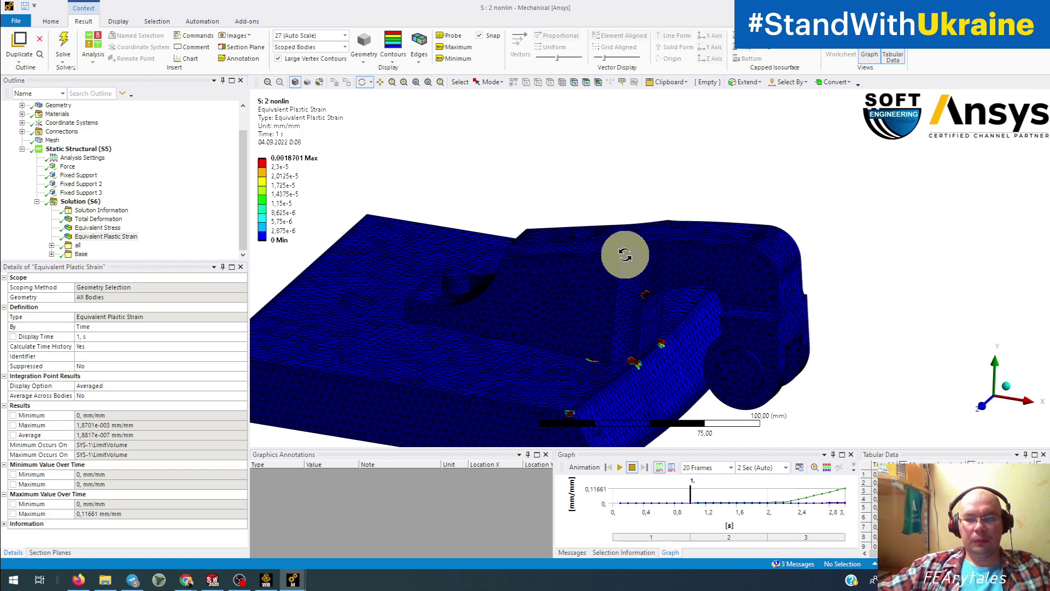
# - Retrieve the Equivalent Plastic Strain of S: 2 nonlin at 3 s and reset its legend to the automatic contour boundaries
pyautogui.click(891, 498)
pyautogui.scroll(-7, 891, 498)
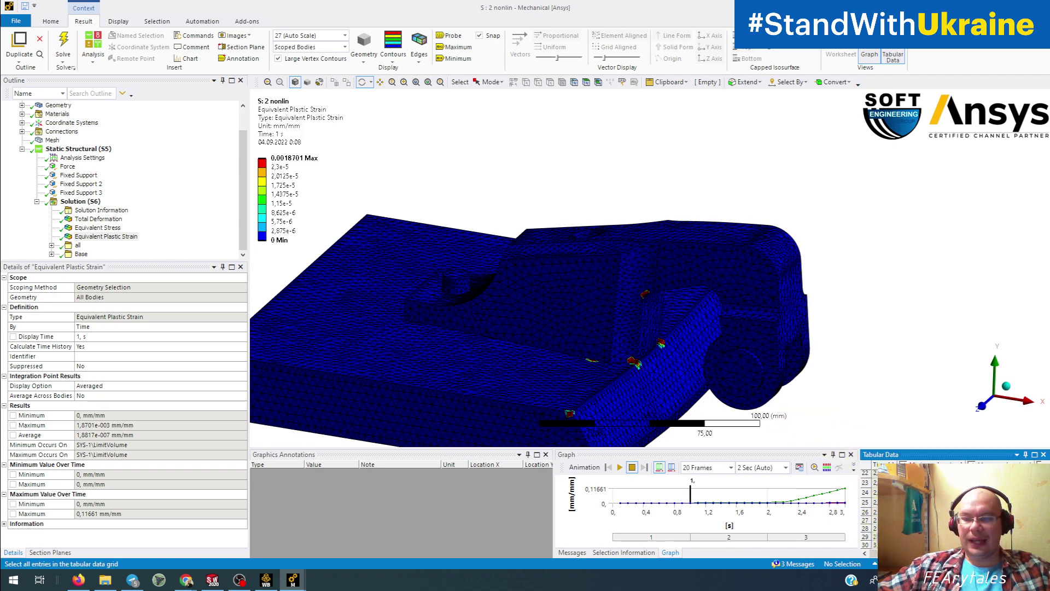
pyautogui.click(870, 544)
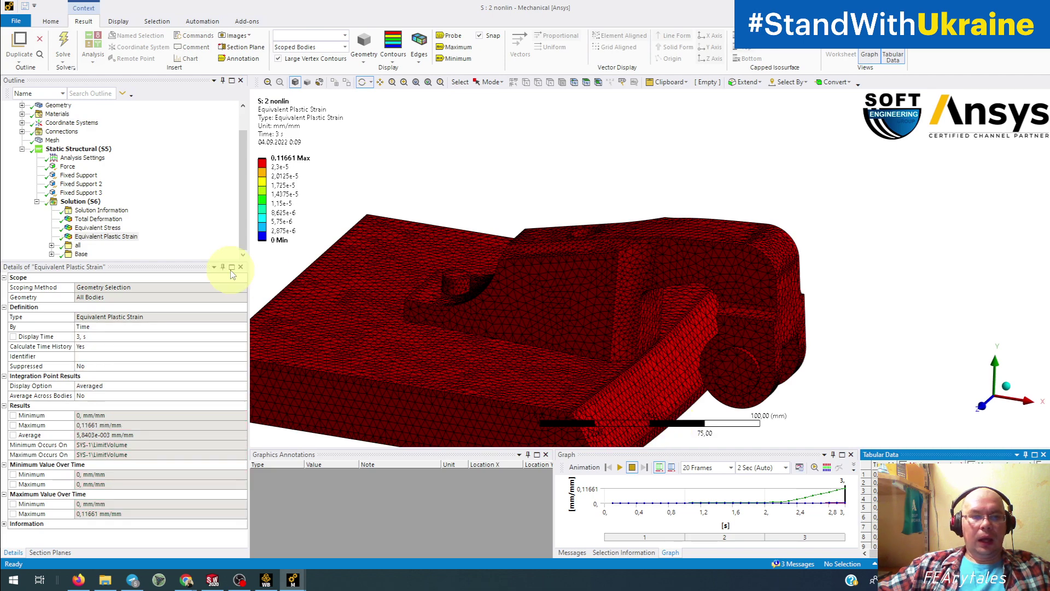
pyautogui.rightClick(259, 172)
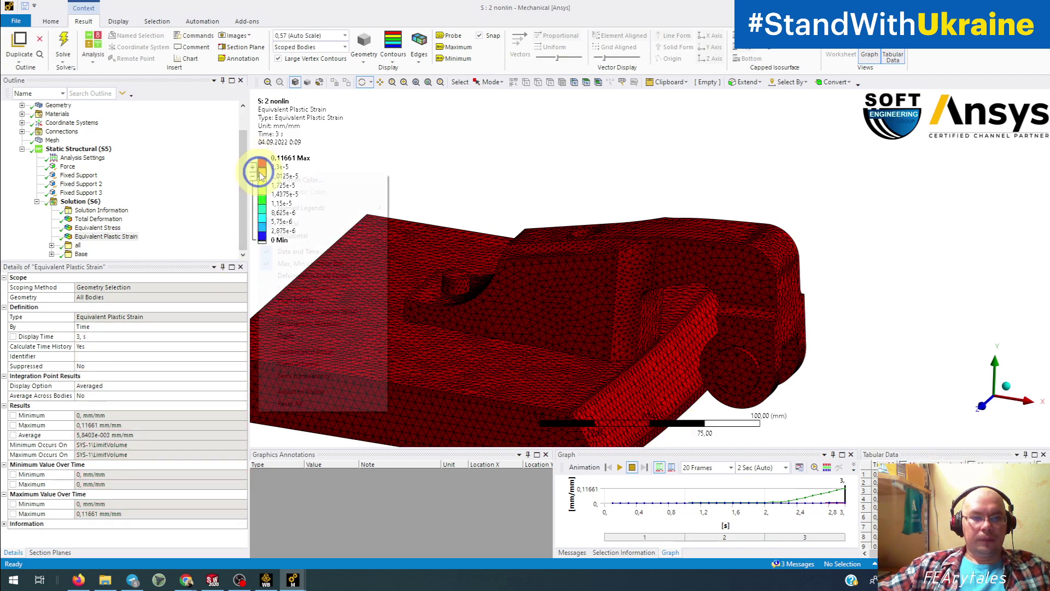
pyautogui.click(300, 403)
pyautogui.moveTo(300, 403); pyautogui.dragTo(725, 270)
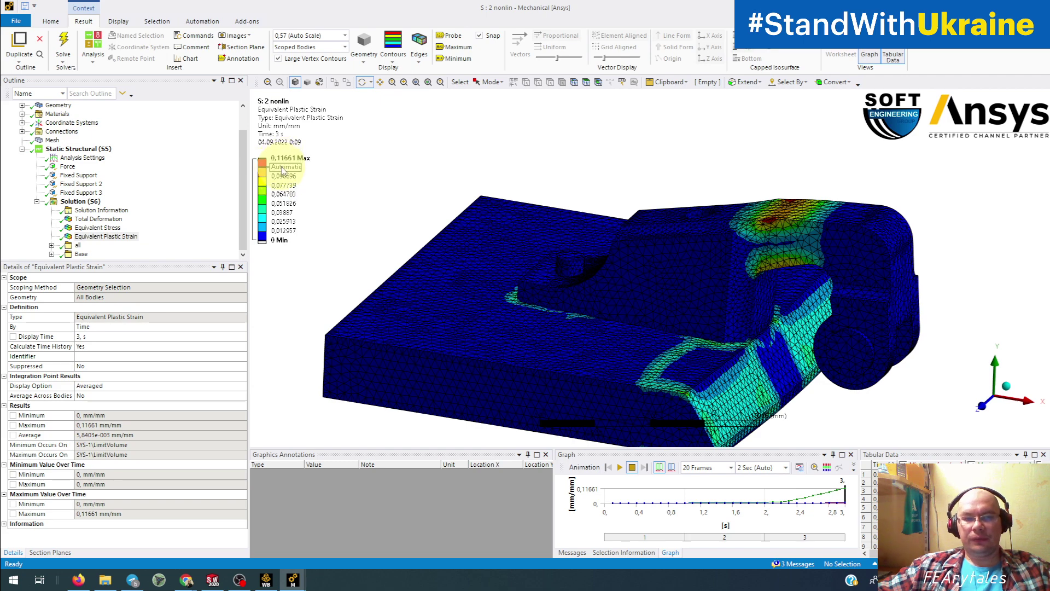
# - Examine the plastic strain on the clamp's neck, the base plate's sloped edge and the plate's underside
pyautogui.moveTo(869, 250); pyautogui.dragTo(738, 286)
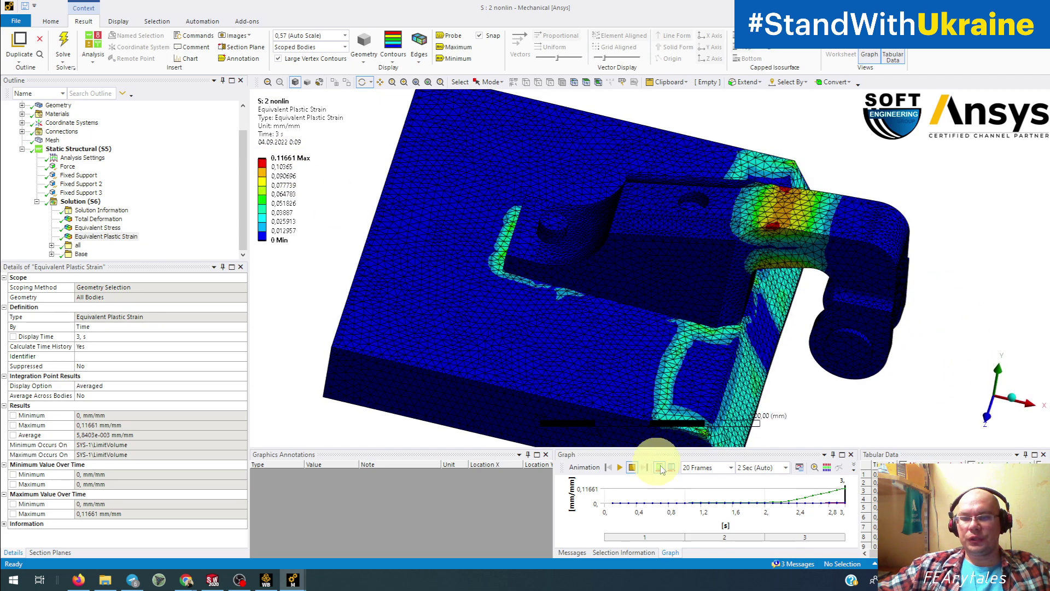
pyautogui.moveTo(622, 265); pyautogui.dragTo(586, 265)
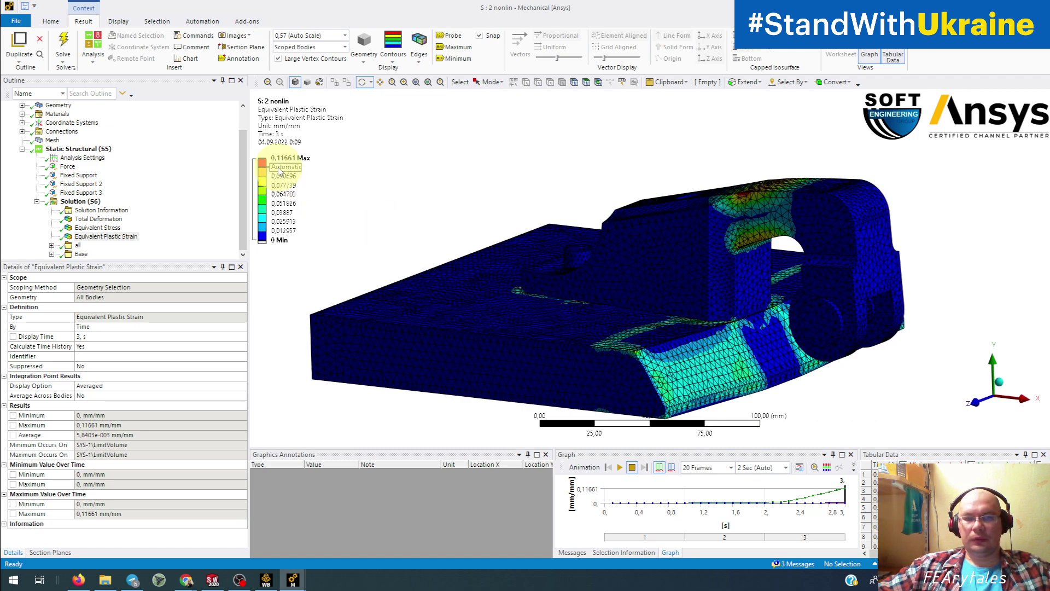
pyautogui.moveTo(684, 386); pyautogui.dragTo(638, 87)
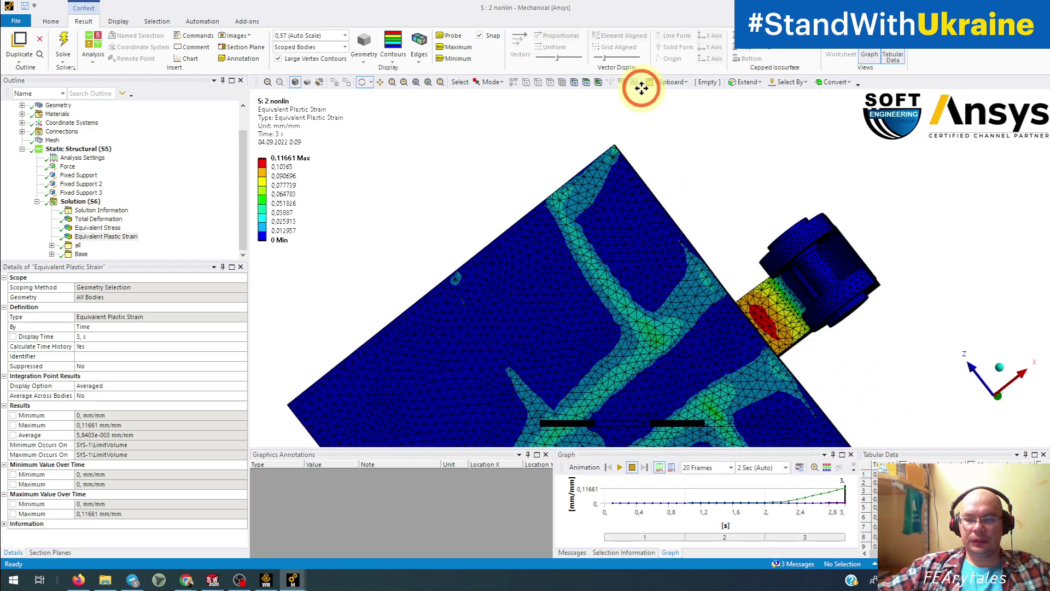
pyautogui.moveTo(649, 237); pyautogui.dragTo(684, 211)
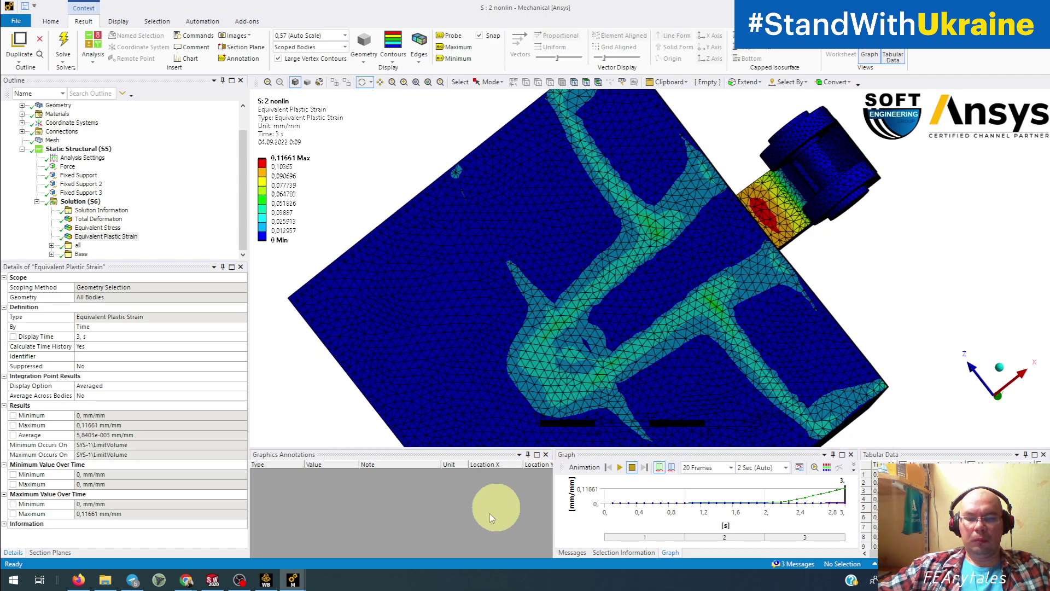
# - Switch to the R: 15 nonlin analysis and retrieve its Equivalent Plastic Strain at 3 s with the base plate's underside in view
pyautogui.click(293, 581)
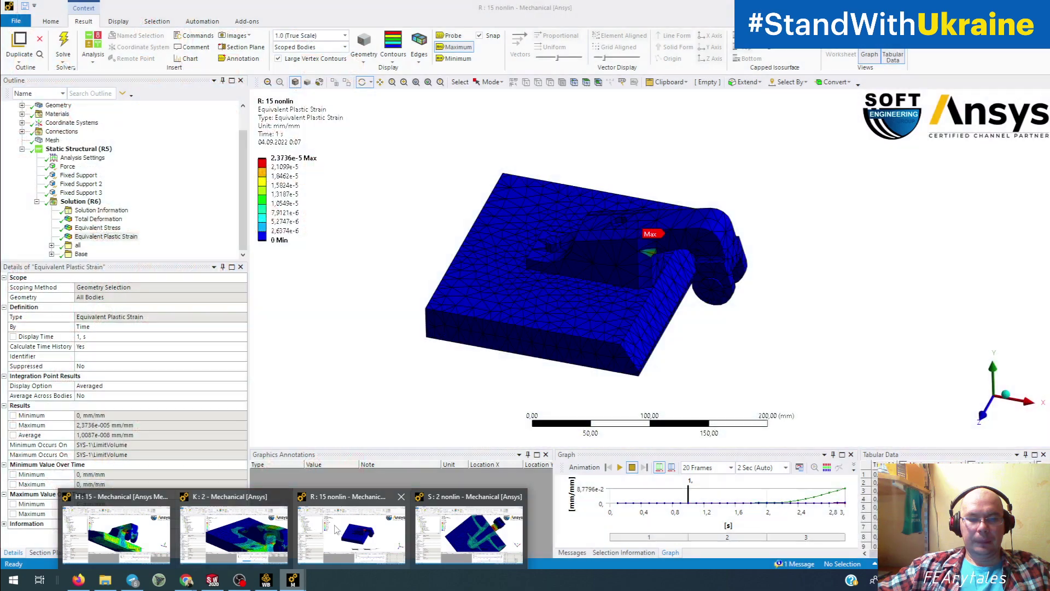
pyautogui.click(328, 533)
pyautogui.moveTo(411, 298); pyautogui.dragTo(460, 167)
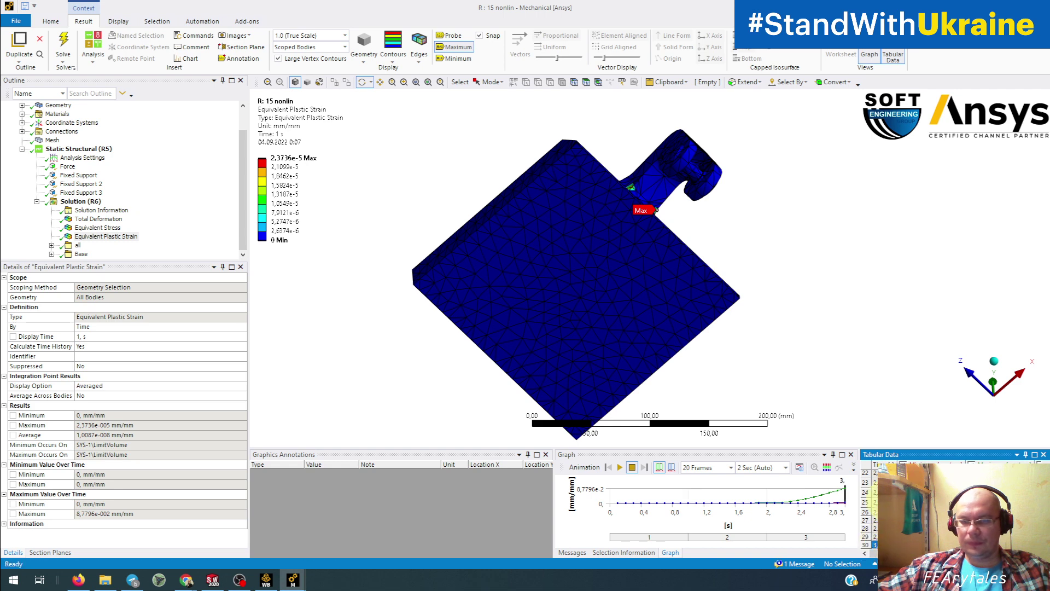
pyautogui.click(725, 342)
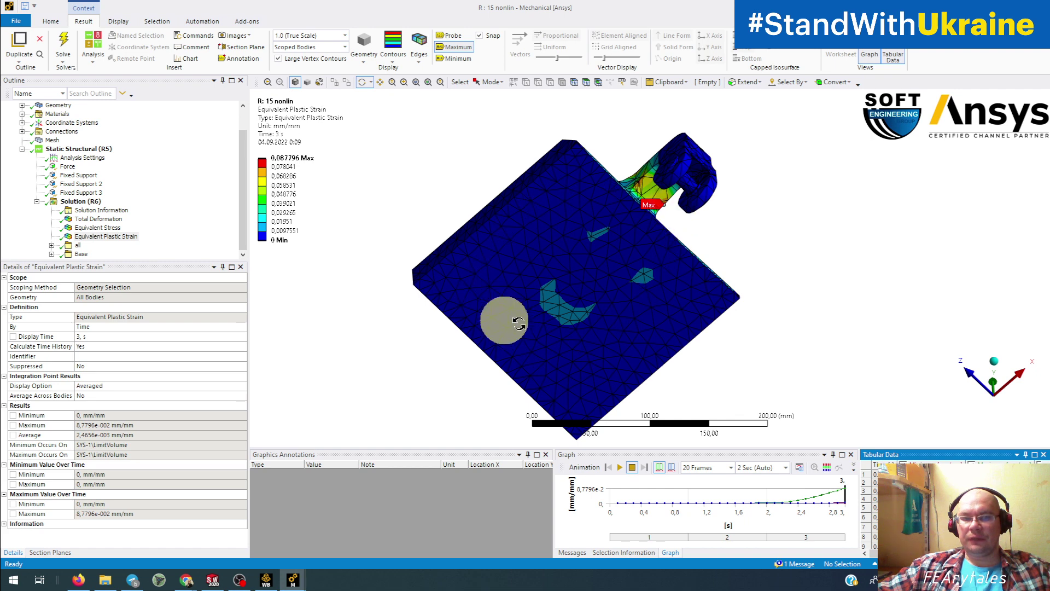
# - Examine the coarse-mesh plastic strain on the base plate's underside, its sloped edge and the clamp's neck
pyautogui.moveTo(526, 342)
pyautogui.mouseDown()
pyautogui.moveTo(556, 414)
pyautogui.moveTo(523, 335)
pyautogui.mouseUp()
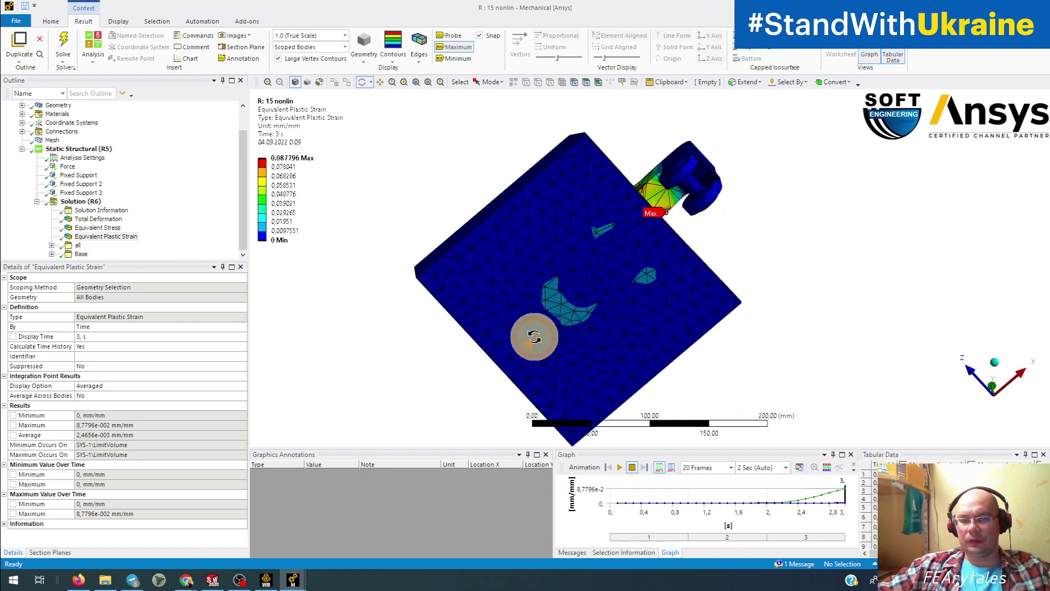
pyautogui.moveTo(593, 262); pyautogui.dragTo(691, 304)
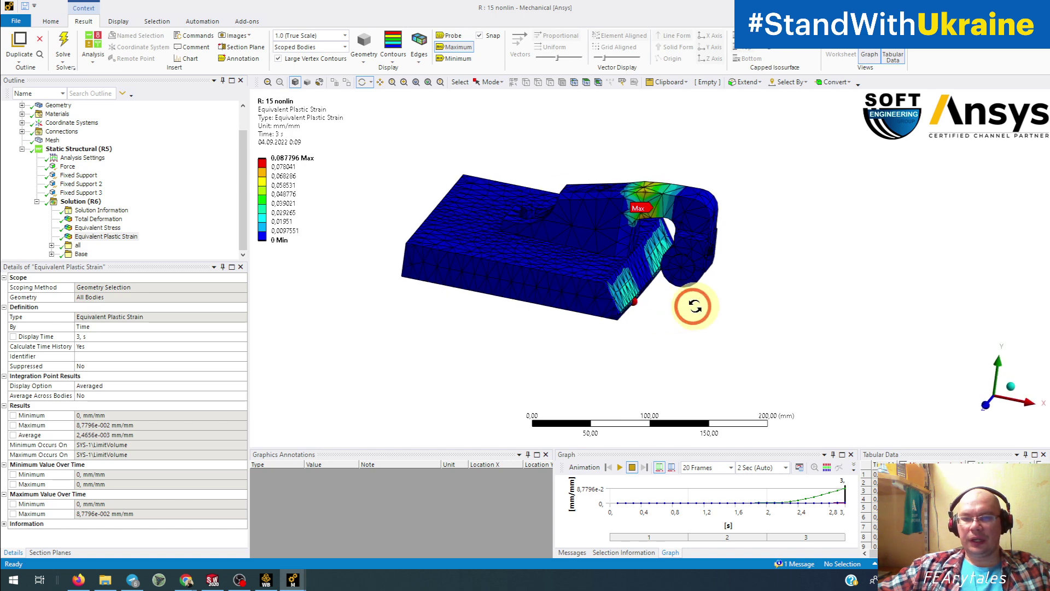
pyautogui.scroll(4, 684, 282)
pyautogui.moveTo(666, 270); pyautogui.dragTo(658, 304)
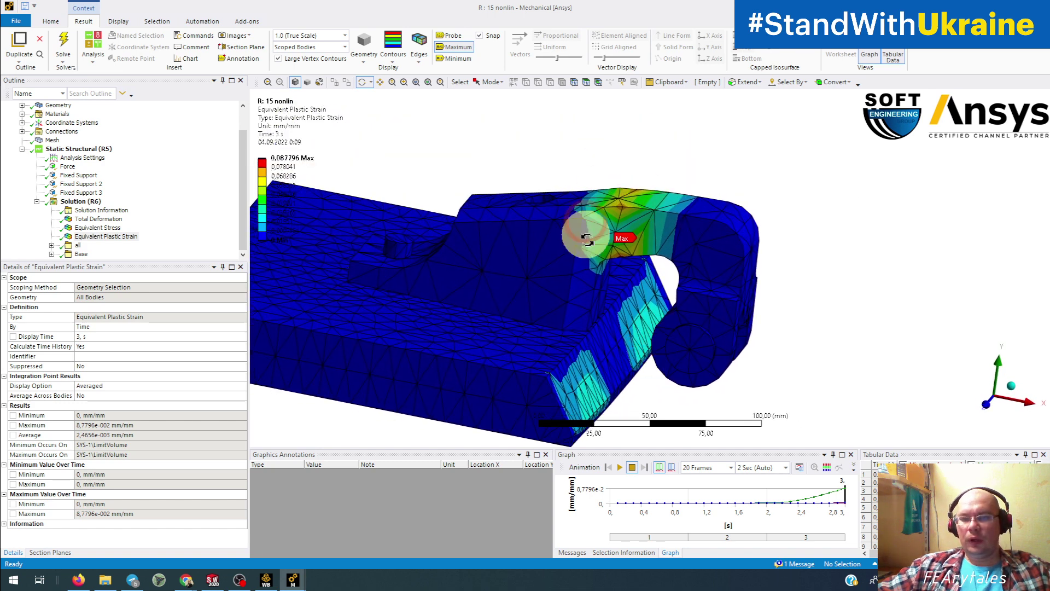
# - Switch back to S: 2 nonlin and compare its plastic strain on the plate's underside, the sloped edge and the clamp's neck
pyautogui.click(294, 581)
pyautogui.click(511, 497)
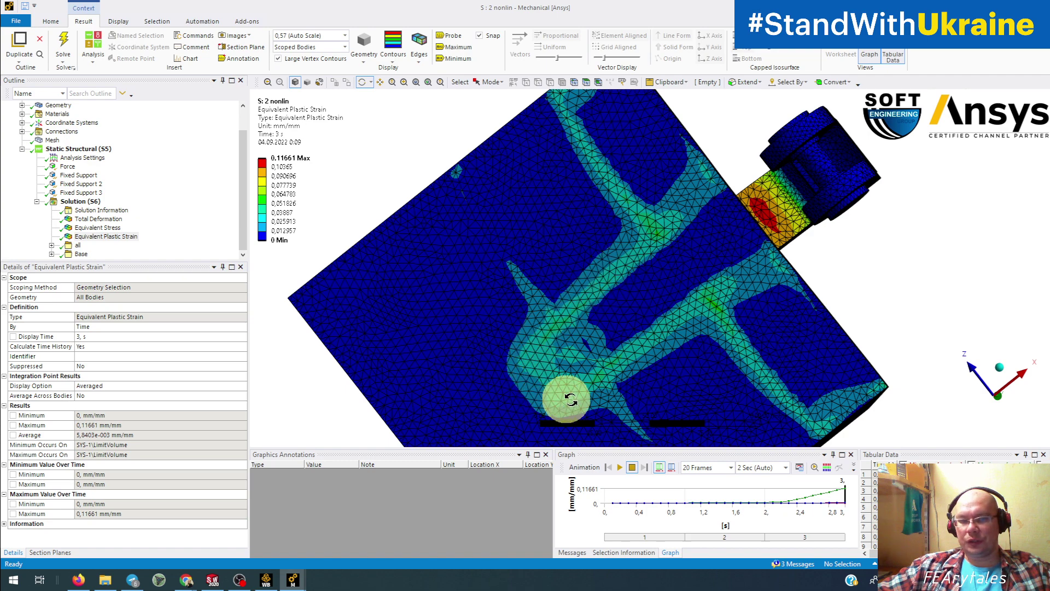
pyautogui.moveTo(605, 363); pyautogui.dragTo(689, 232)
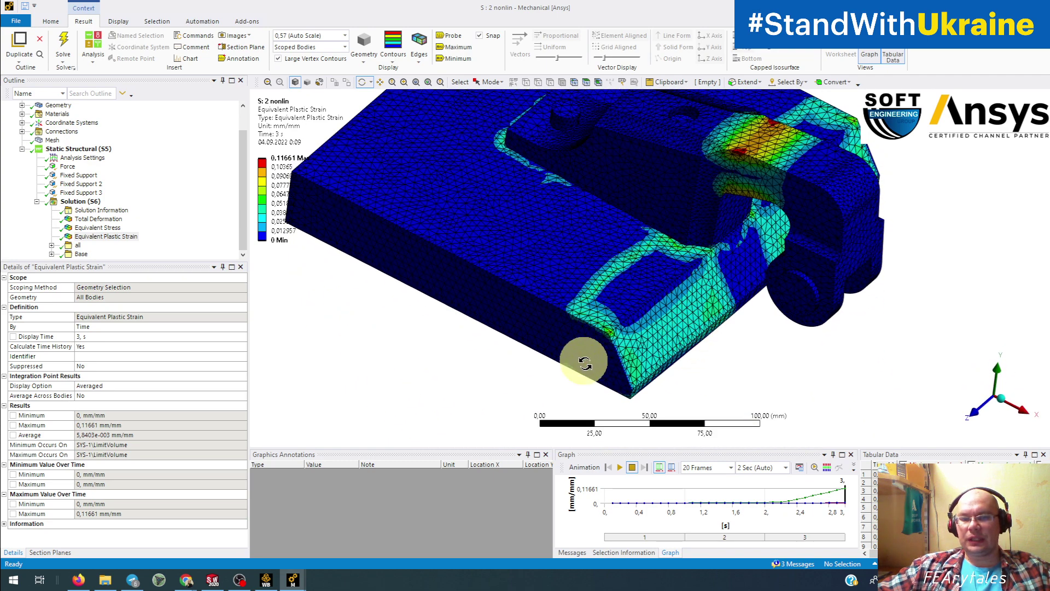
pyautogui.moveTo(585, 286); pyautogui.dragTo(563, 343)
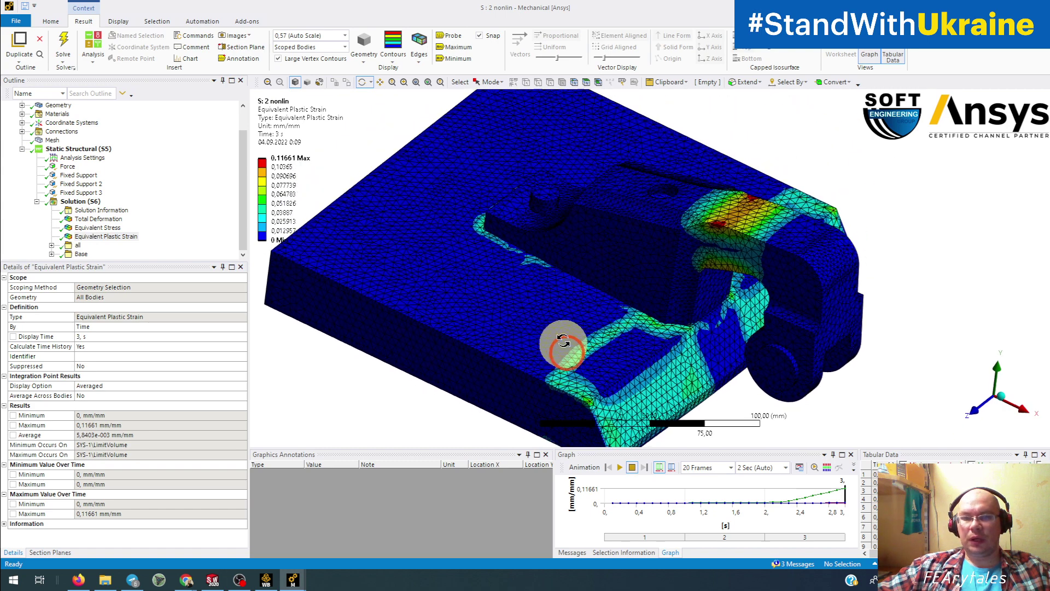
pyautogui.moveTo(503, 172); pyautogui.dragTo(614, 242)
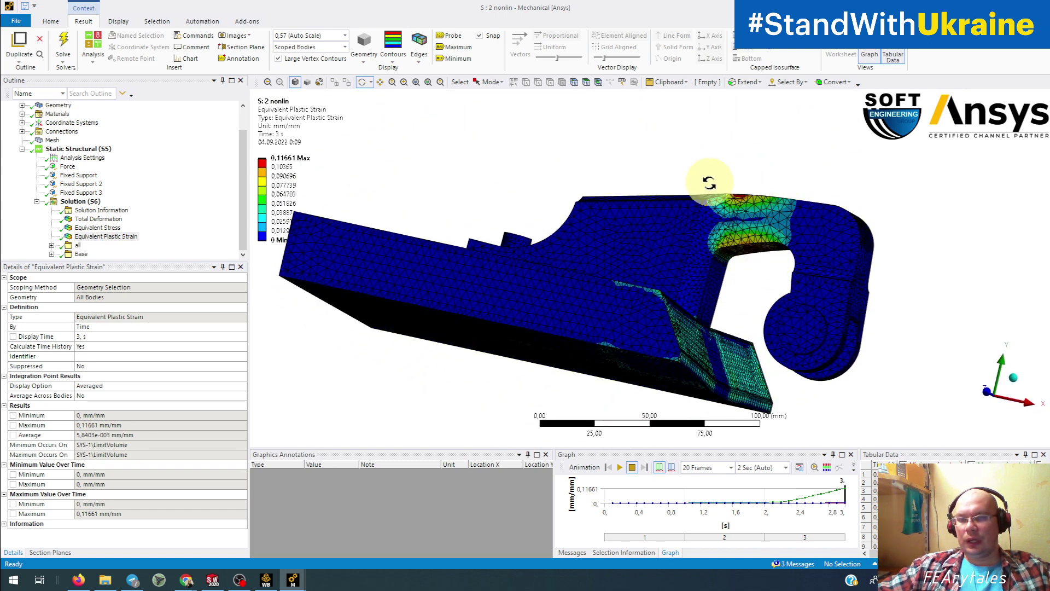
pyautogui.moveTo(703, 178); pyautogui.dragTo(720, 332)
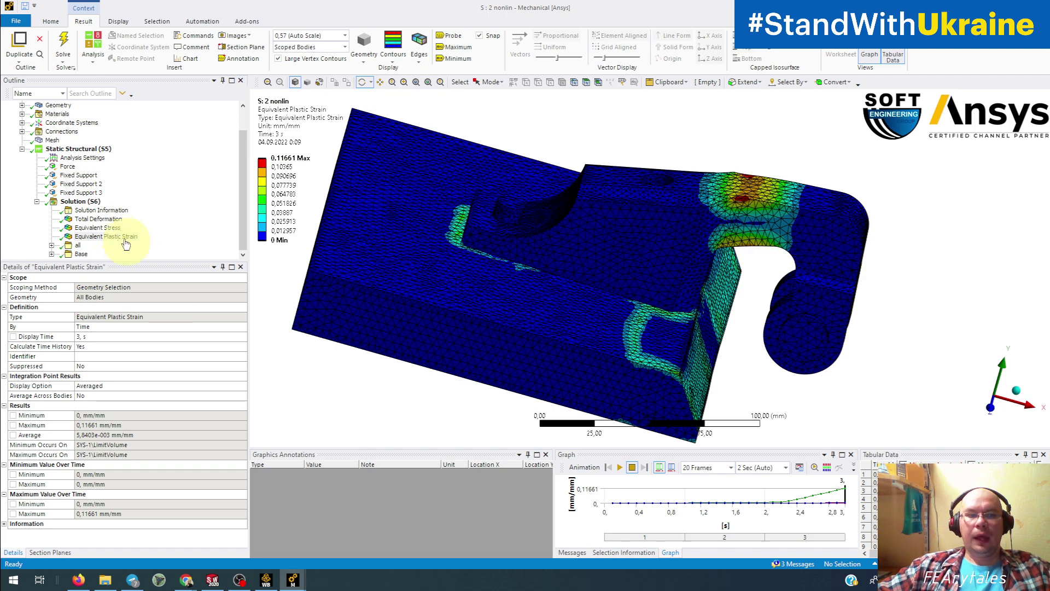
# - Display the Equivalent Stress of S: 2 nonlin and examine it across the base plate and the clamp
pyautogui.click(98, 227)
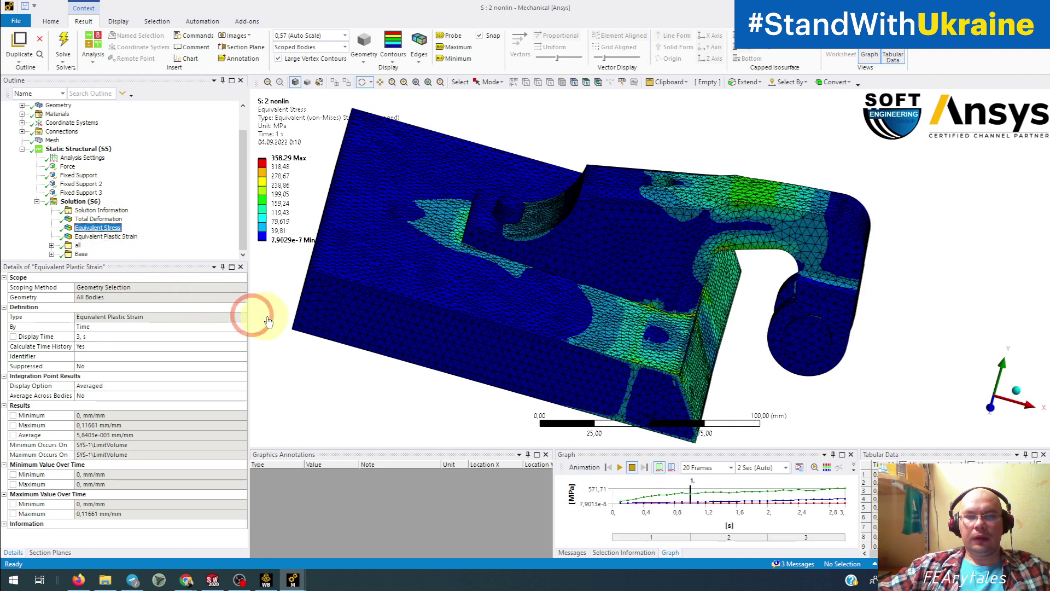
pyautogui.moveTo(585, 347); pyautogui.dragTo(532, 357)
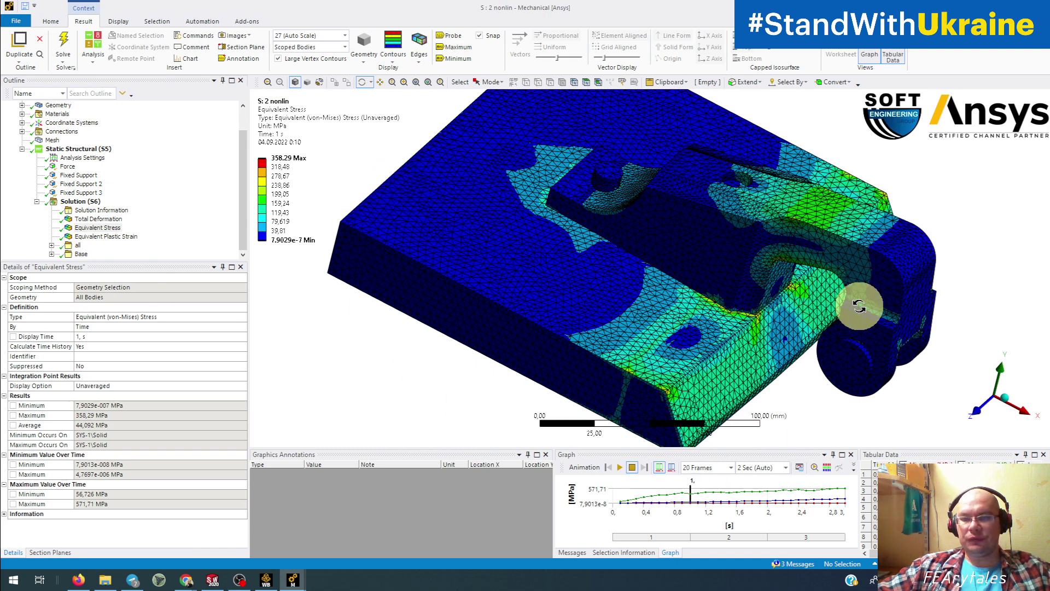
pyautogui.moveTo(860, 301); pyautogui.dragTo(886, 290)
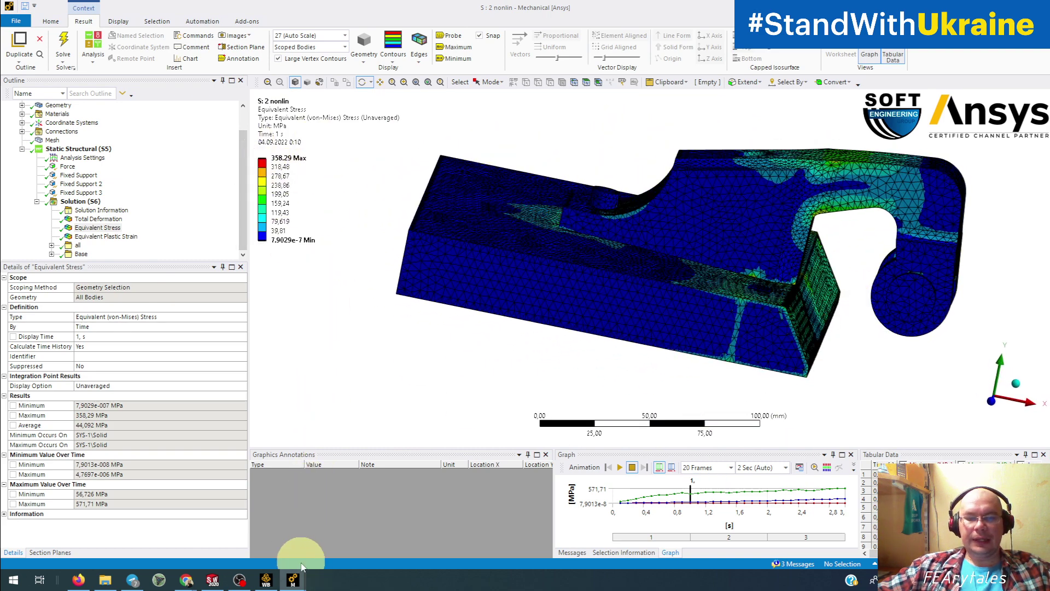
# - Switch to the R: 15 nonlin analysis and display its Equivalent Stress
pyautogui.click(294, 578)
pyautogui.click(335, 539)
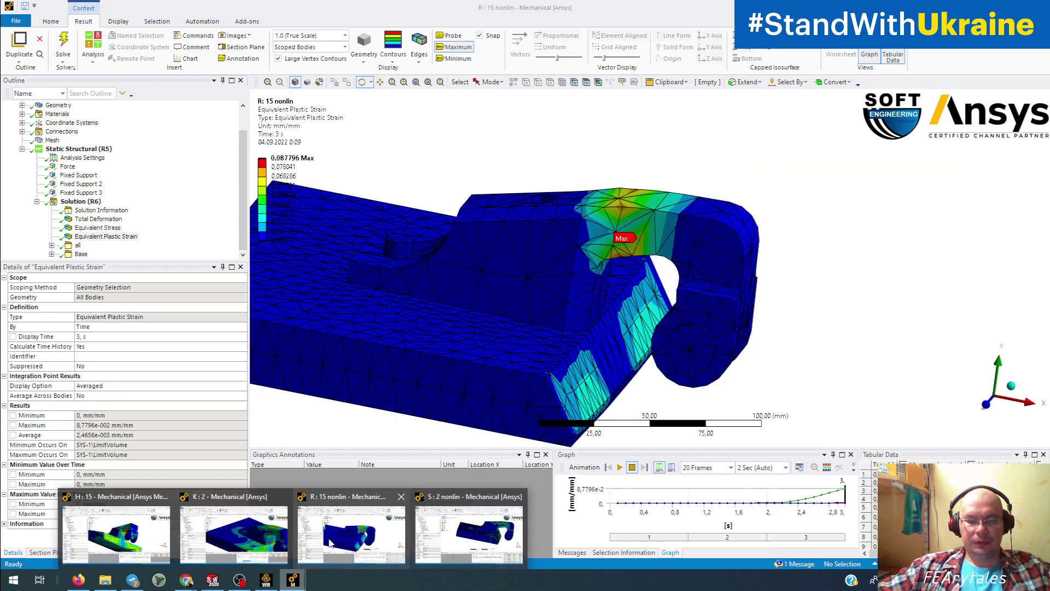
pyautogui.click(96, 240)
pyautogui.click(97, 227)
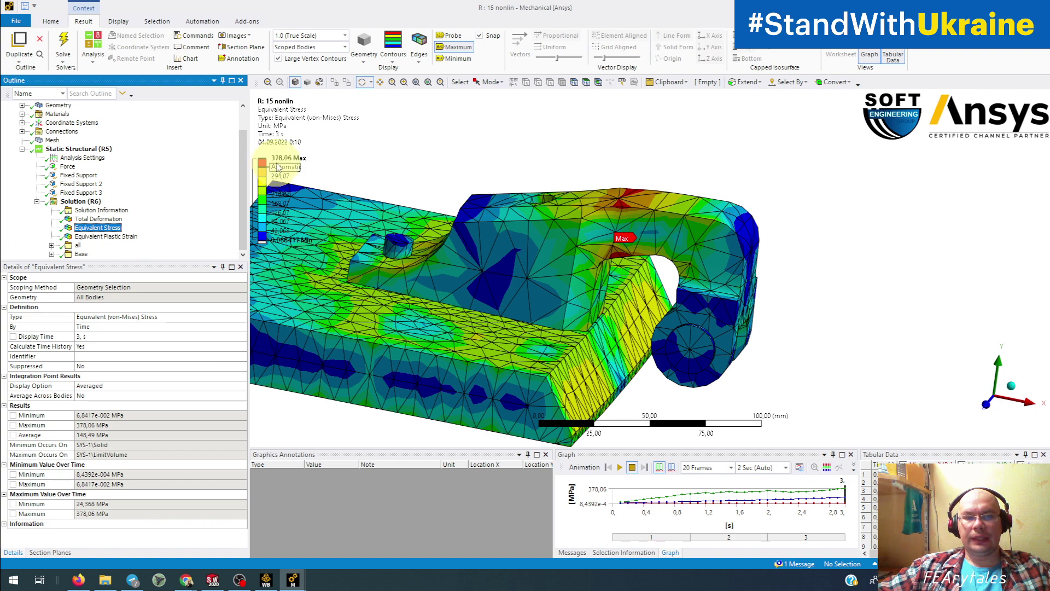
# - Switch to S: 2 nonlin, retrieve its Equivalent Stress at 3 s and inspect the stress over the assembly
pyautogui.click(295, 579)
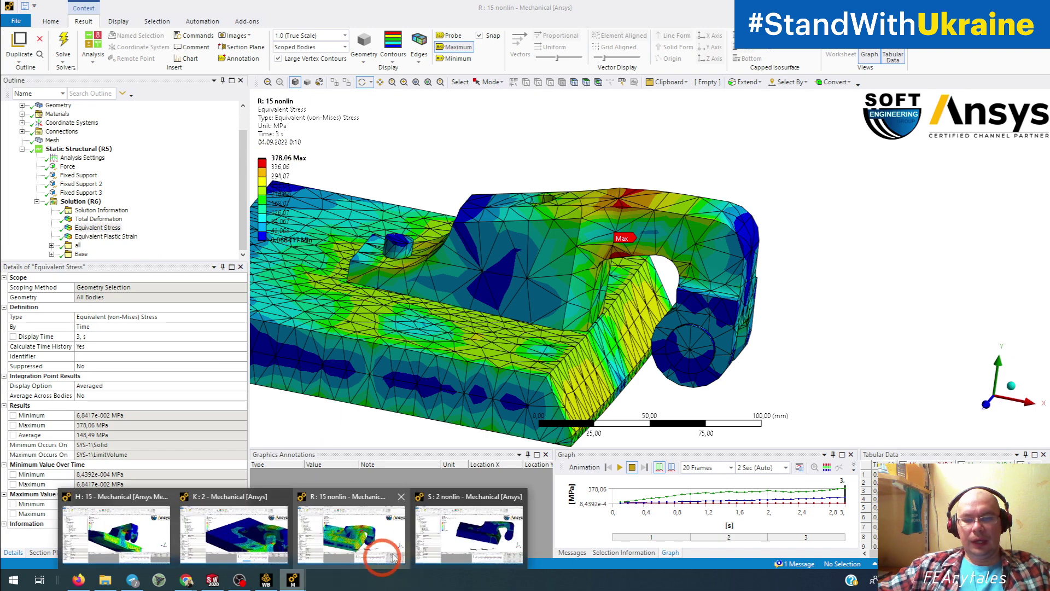
pyautogui.click(466, 535)
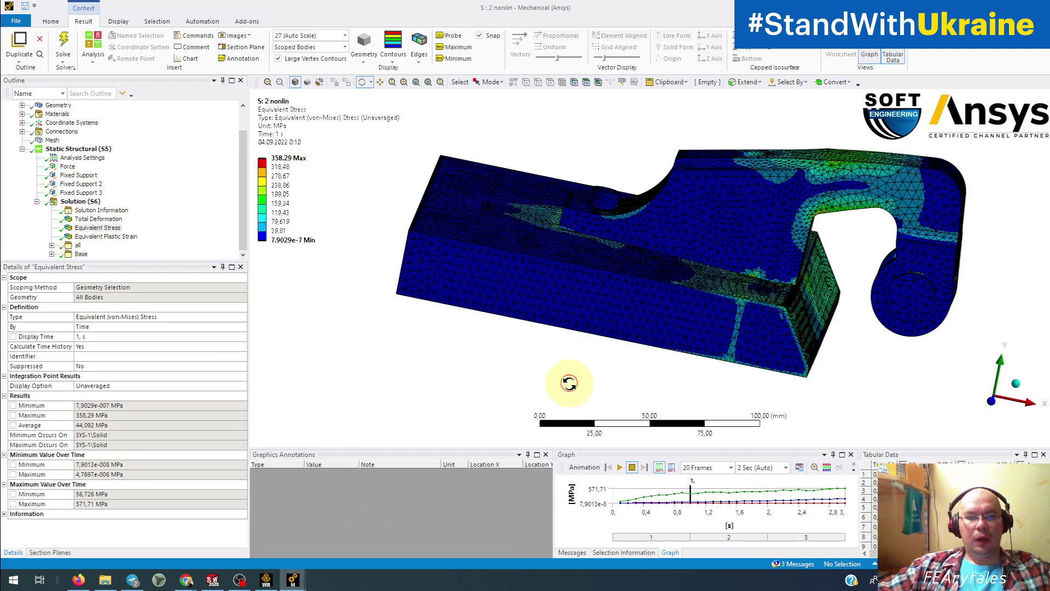
pyautogui.moveTo(567, 380); pyautogui.dragTo(566, 395)
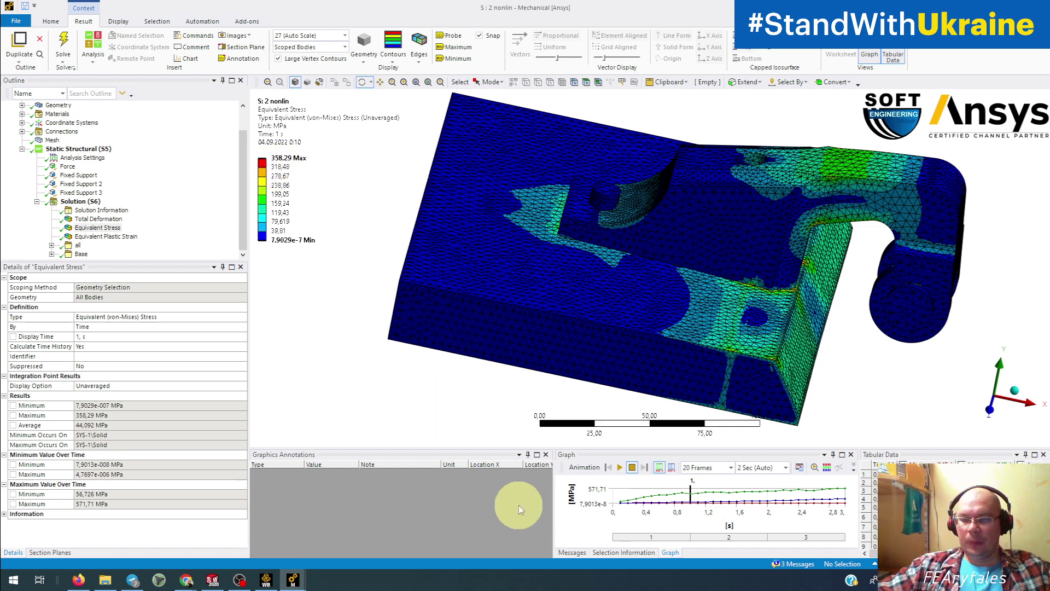
pyautogui.click(870, 476)
pyautogui.scroll(-7, 869, 492)
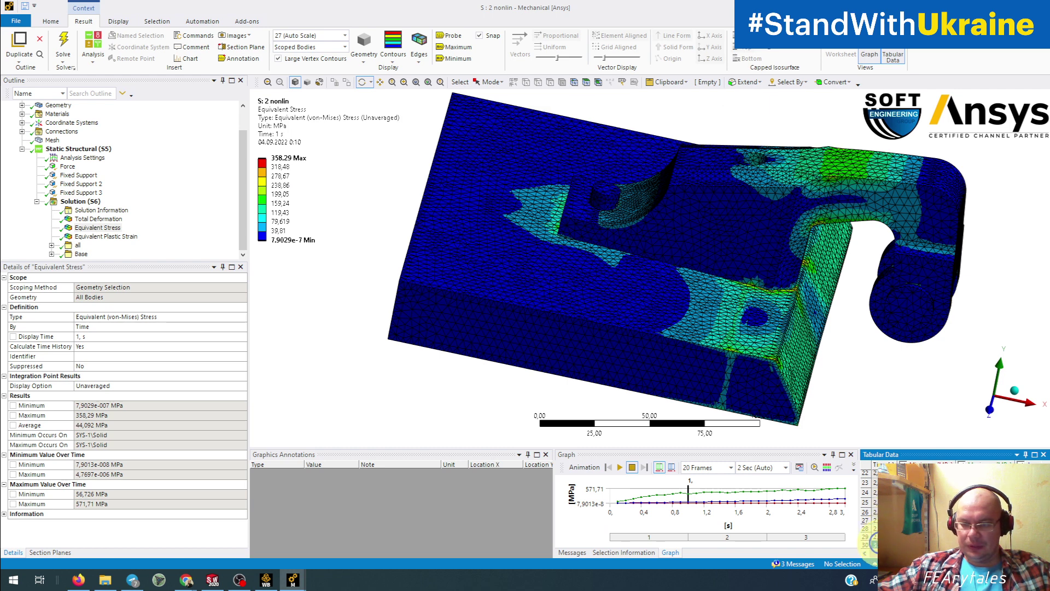
pyautogui.click(868, 545)
pyautogui.click(897, 525)
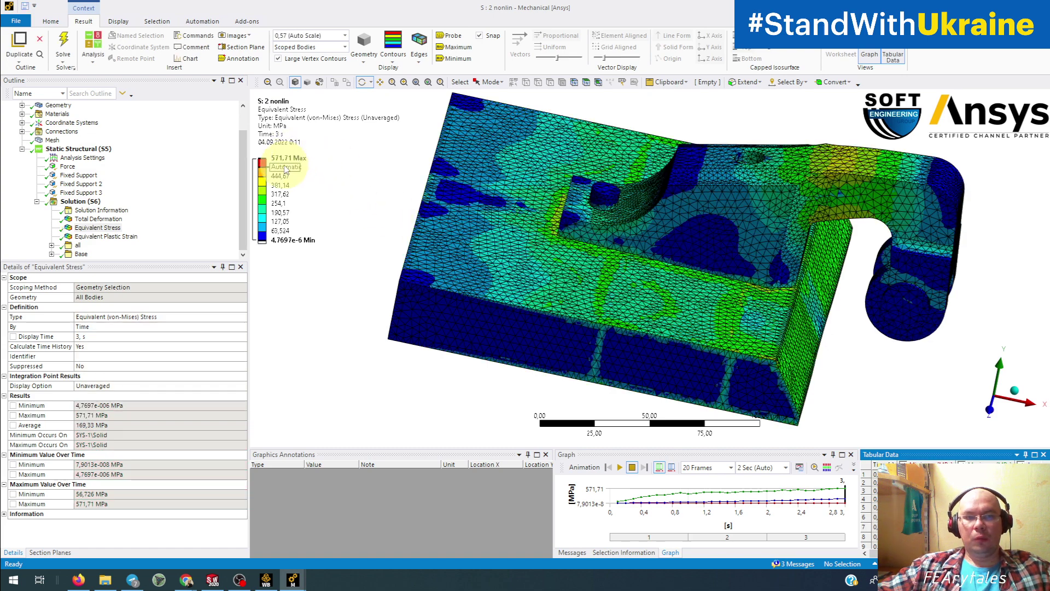
pyautogui.moveTo(375, 176); pyautogui.dragTo(295, 167)
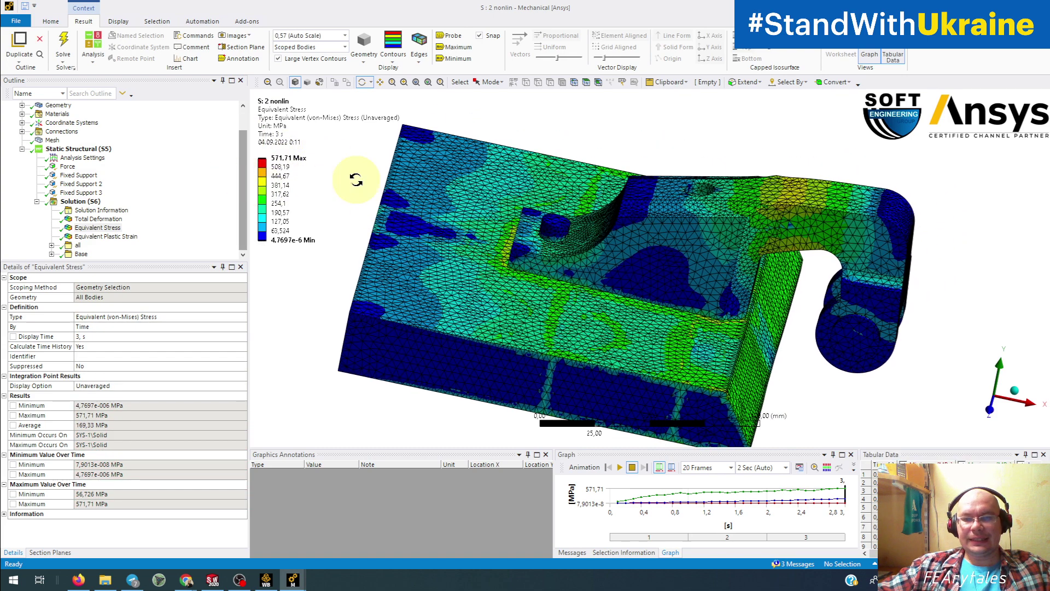
pyautogui.moveTo(553, 271); pyautogui.dragTo(517, 276)
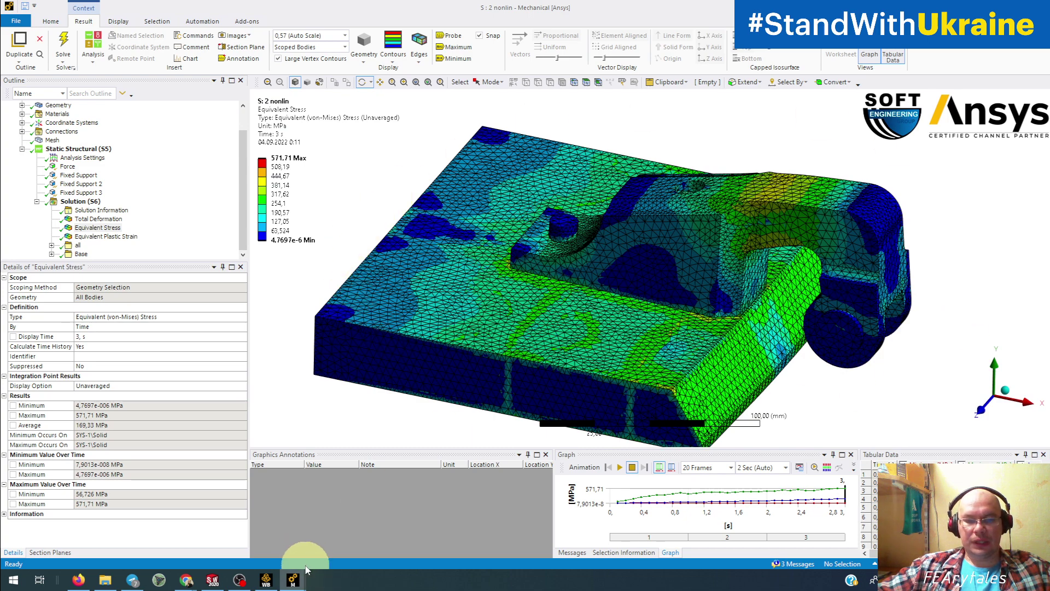
# - Switch to R: 15 nonlin and set the upper legend boundary of its Equivalent Stress to 250 MPa
pyautogui.moveTo(292, 580)
pyautogui.click(339, 547)
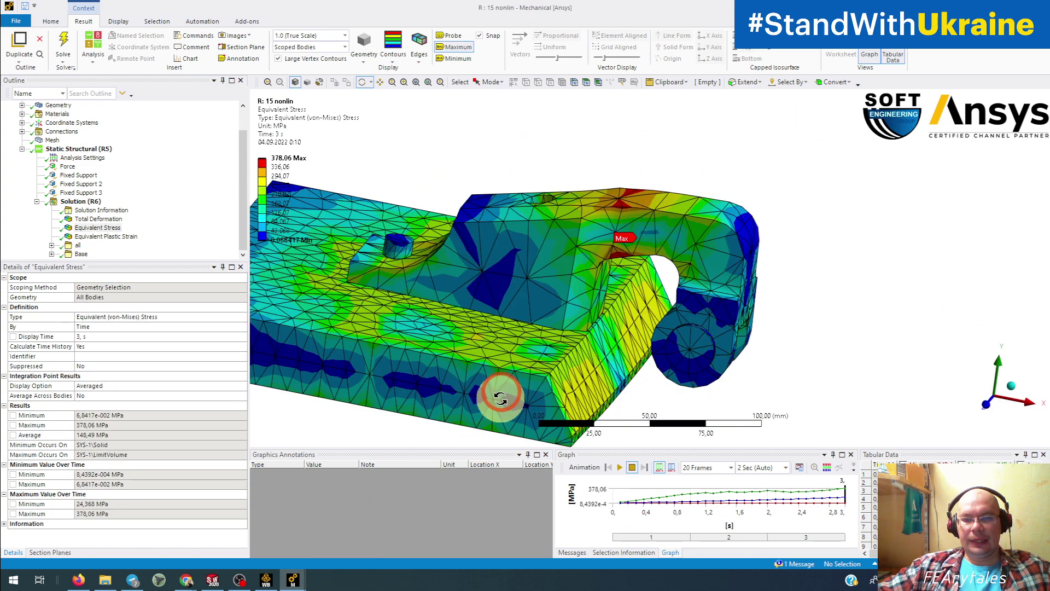
pyautogui.moveTo(493, 393); pyautogui.dragTo(468, 368)
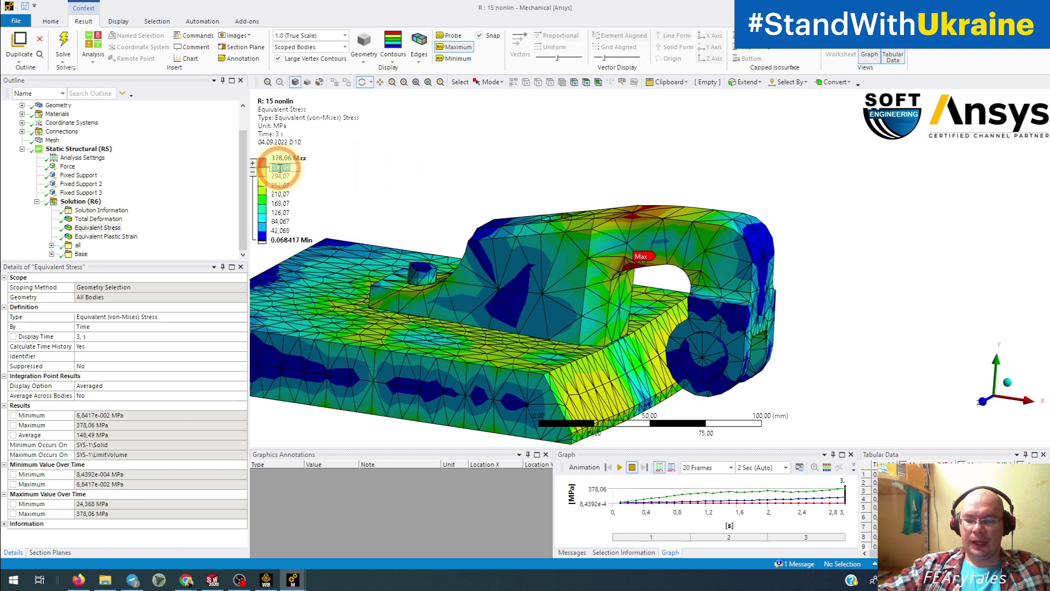
pyautogui.write('250')
pyautogui.press('Return')
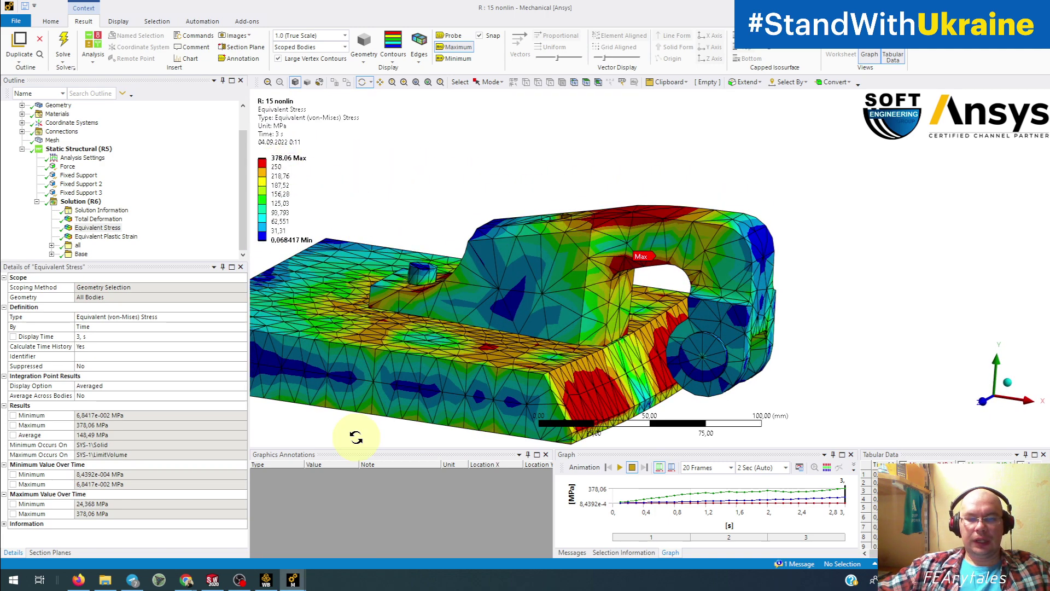
# - Switch to S: 2 nonlin and set the upper legend boundary of its Equivalent Stress to 250 MPa
pyautogui.moveTo(292, 580)
pyautogui.click(423, 538)
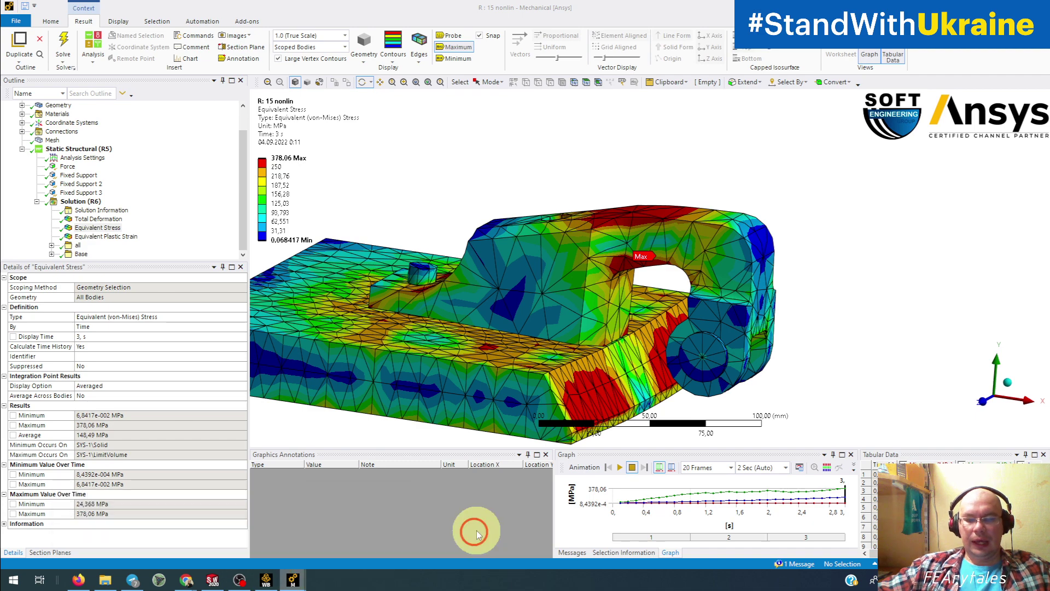
pyautogui.click(284, 166)
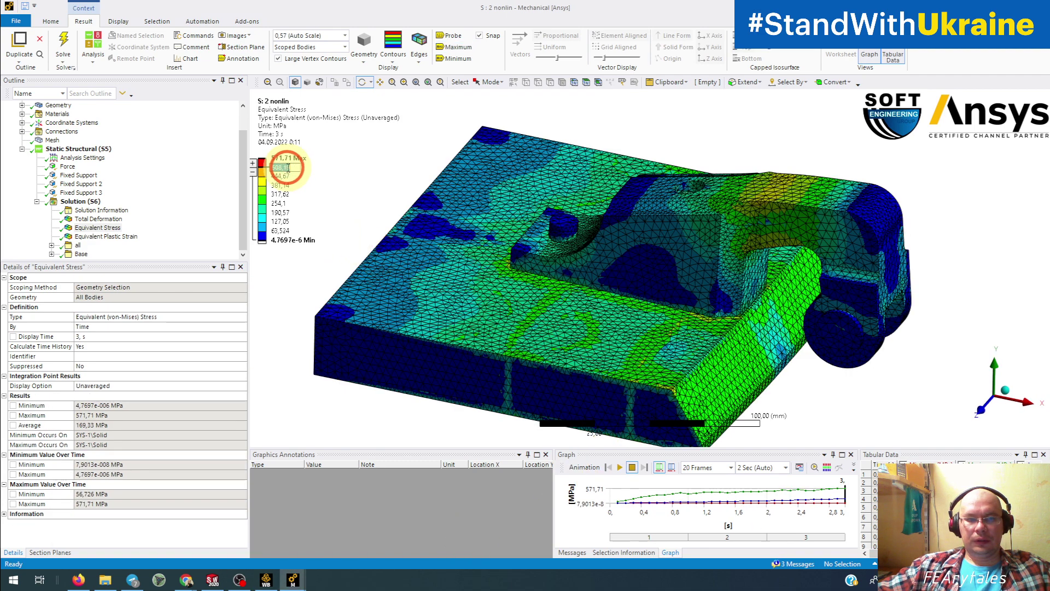
pyautogui.write('250')
pyautogui.press('Return')
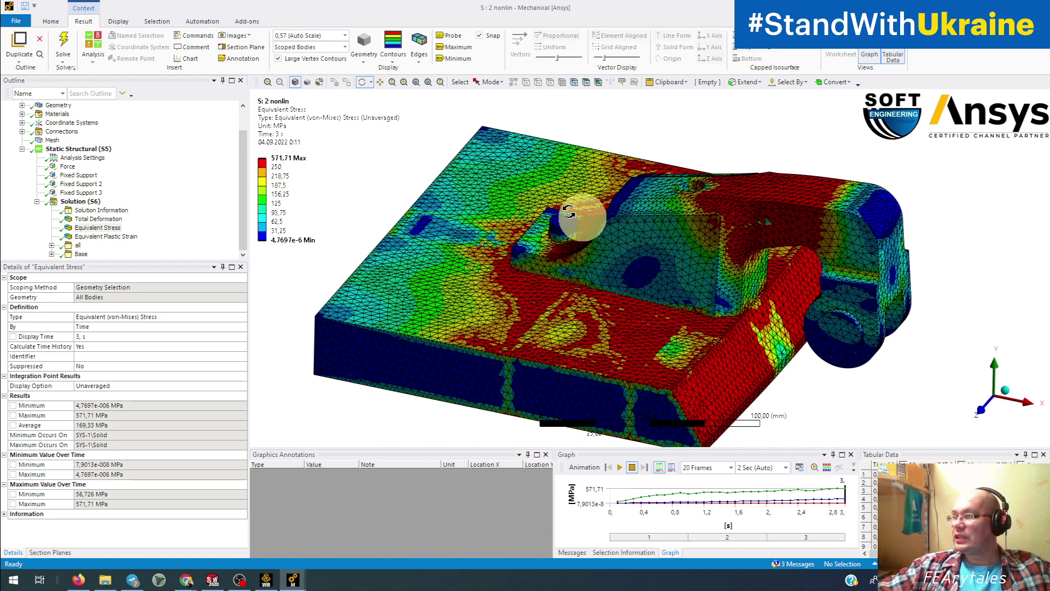
# - Examine the Equivalent Stress of S: 2 nonlin on the underside and upper face of the base plate and on the clamp
pyautogui.moveTo(533, 356)
pyautogui.mouseDown()
pyautogui.moveTo(553, 270)
pyautogui.moveTo(582, 269)
pyautogui.moveTo(586, 227)
pyautogui.moveTo(595, 236)
pyautogui.mouseUp()
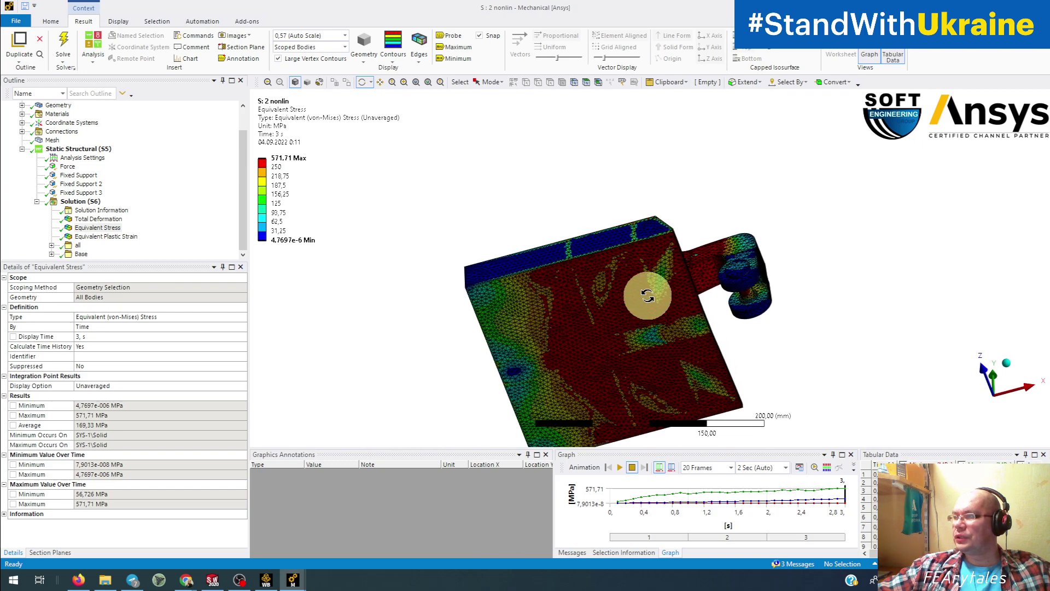
pyautogui.scroll(6, 579, 328)
pyautogui.moveTo(573, 295); pyautogui.dragTo(570, 386)
# - Alternate between R: 15 nonlin and S: 2 nonlin to compare their Equivalent Stress contours over the base plate and clamp
pyautogui.moveTo(295, 582)
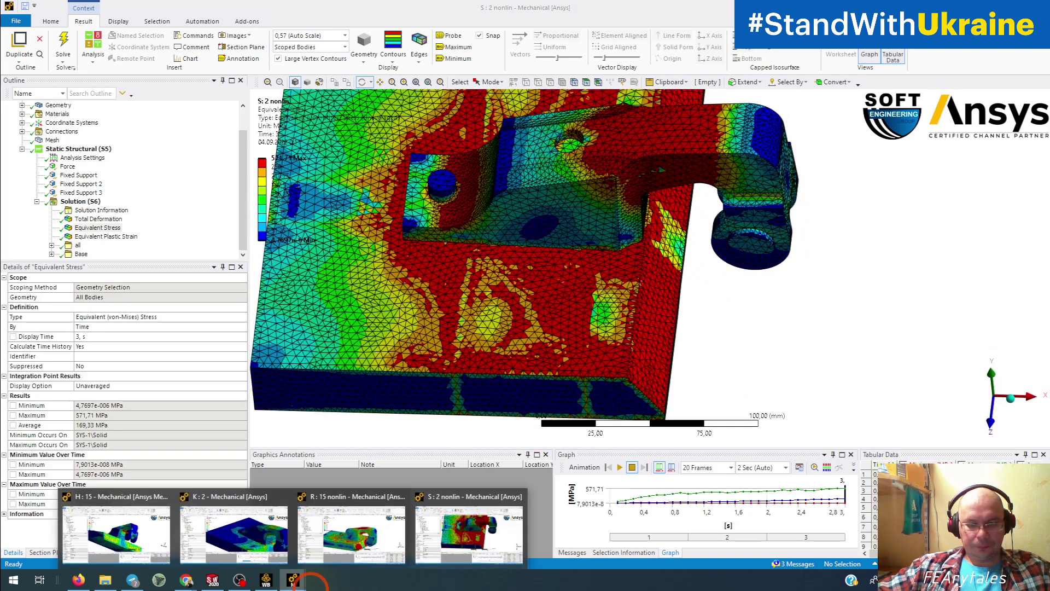
pyautogui.click(350, 528)
pyautogui.moveTo(492, 376); pyautogui.dragTo(520, 368)
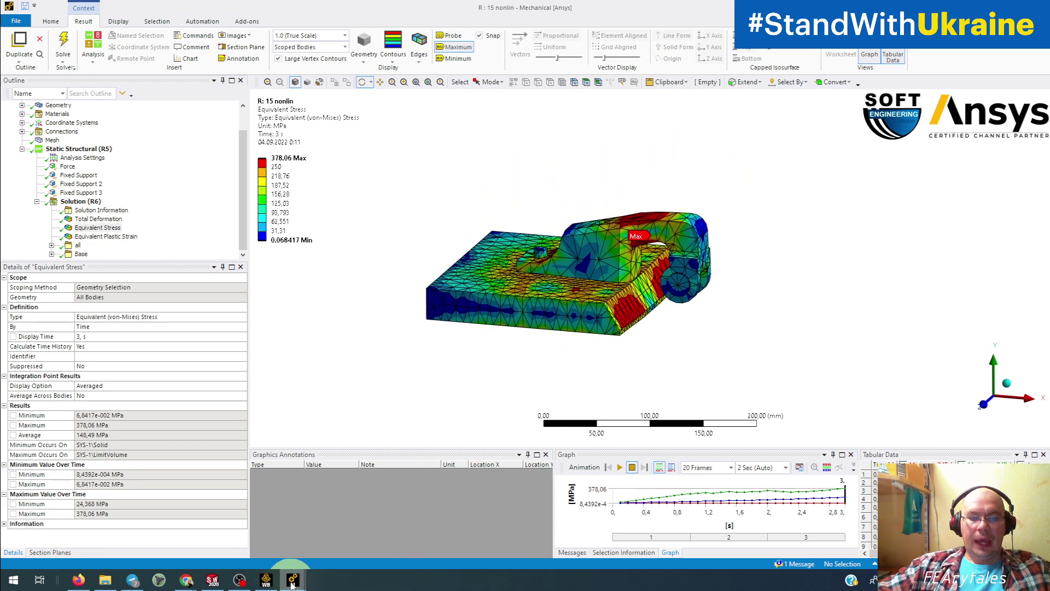
pyautogui.moveTo(292, 580)
pyautogui.click(458, 538)
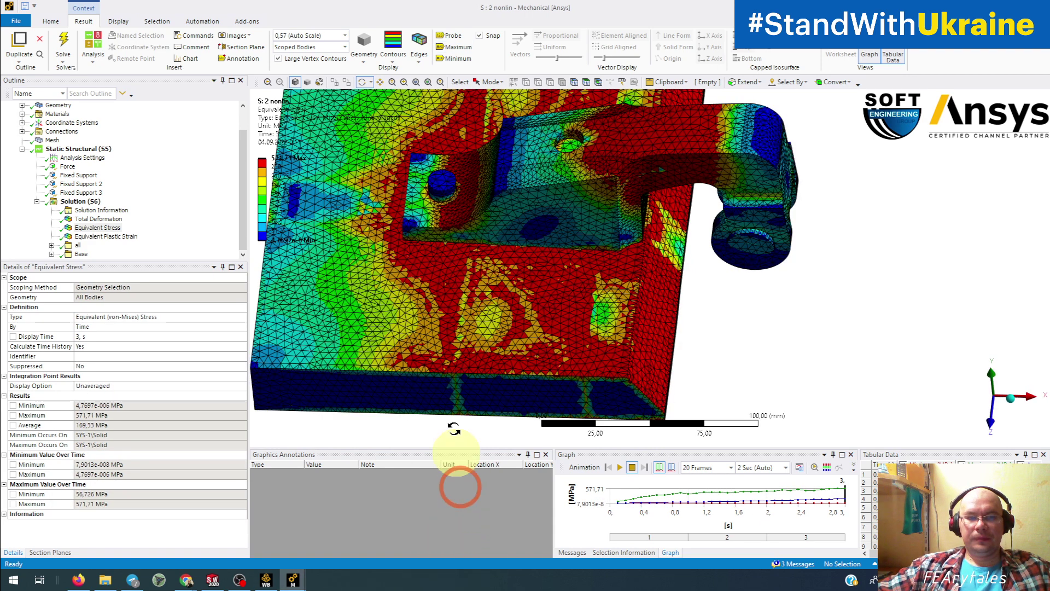
pyautogui.moveTo(452, 429); pyautogui.dragTo(422, 346)
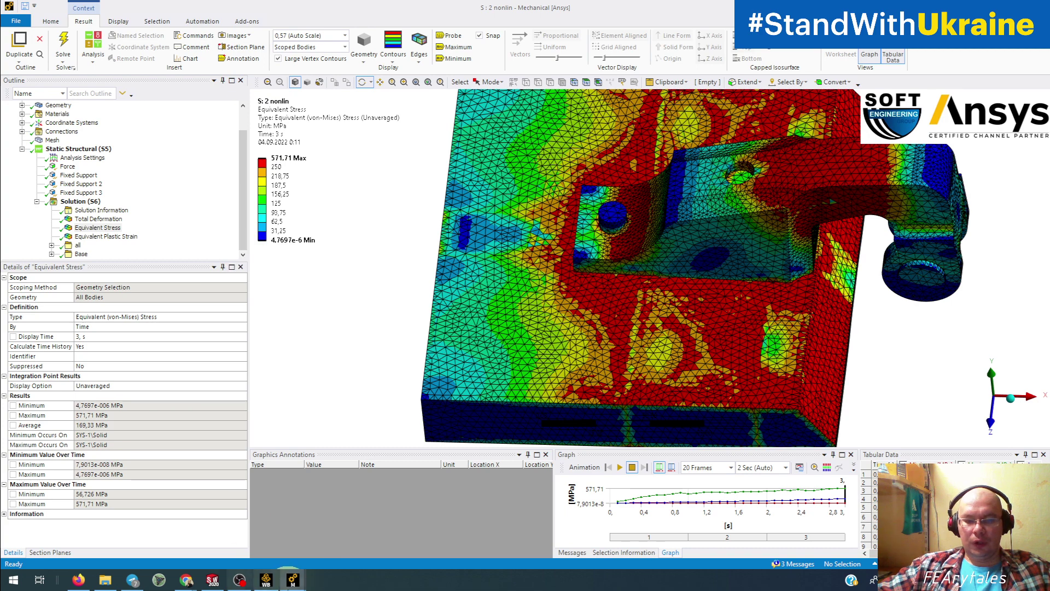
pyautogui.moveTo(292, 578)
pyautogui.click(303, 544)
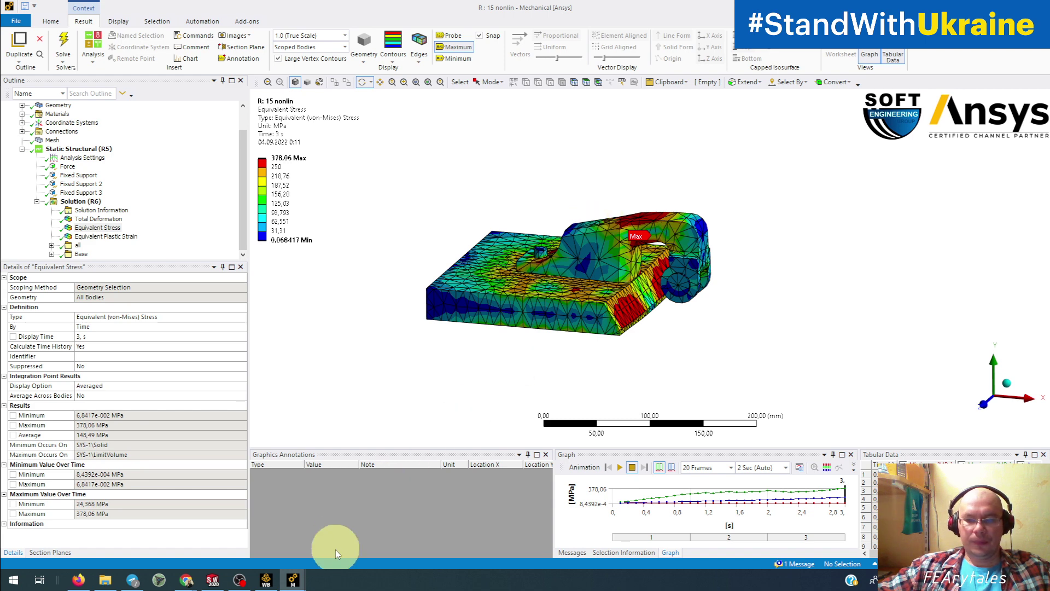
# - Switch to S: 2 nonlin, retrieve its Total Deformation at 3 s and inspect the deformed clamp from the side
pyautogui.moveTo(294, 583)
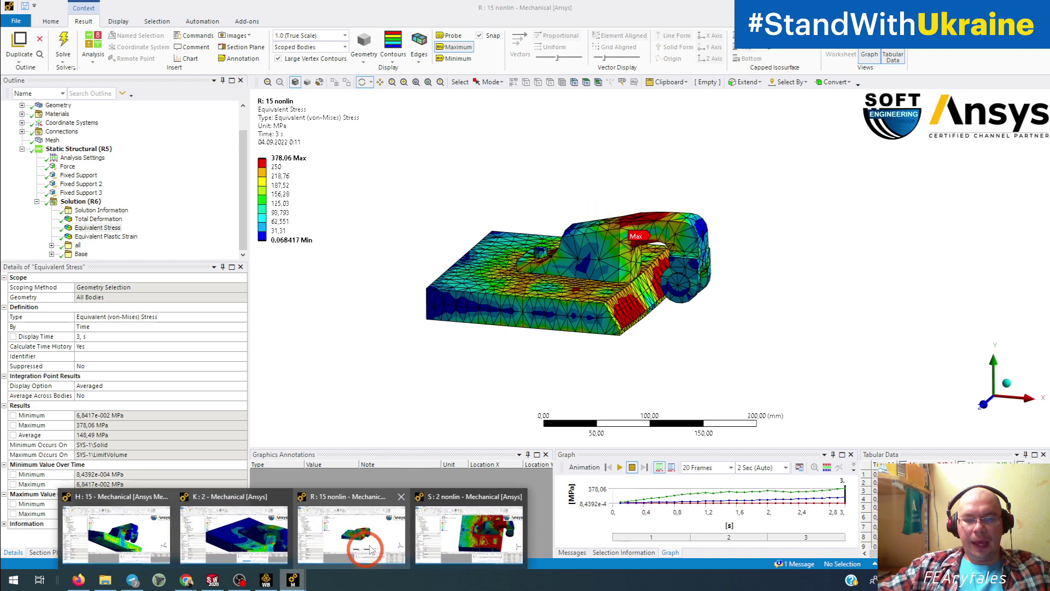
pyautogui.click(483, 532)
pyautogui.click(98, 219)
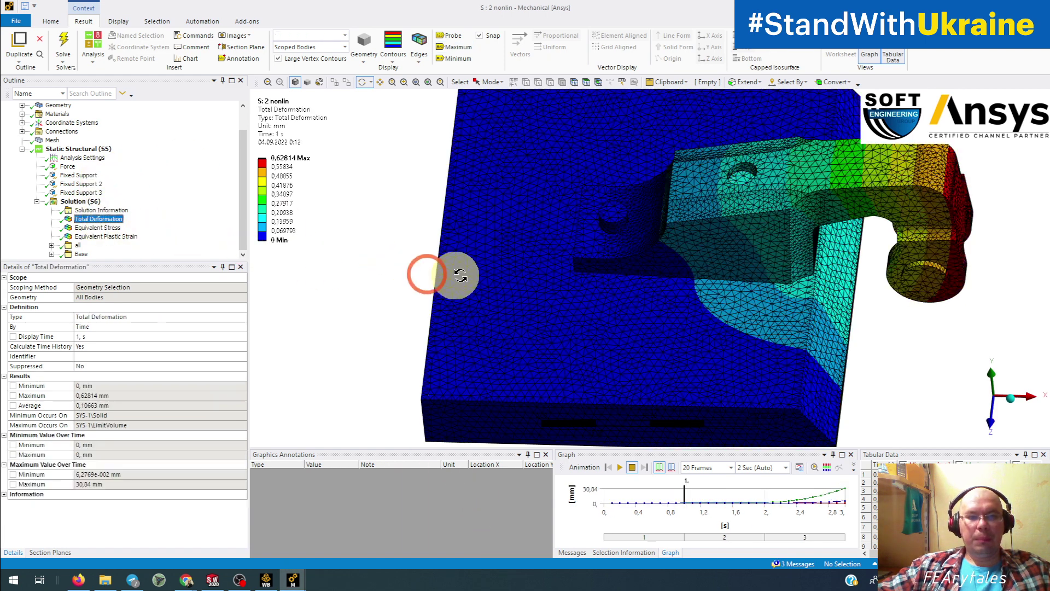
pyautogui.moveTo(565, 279); pyautogui.dragTo(599, 326)
pyautogui.click(886, 482)
pyautogui.scroll(-7, 892, 487)
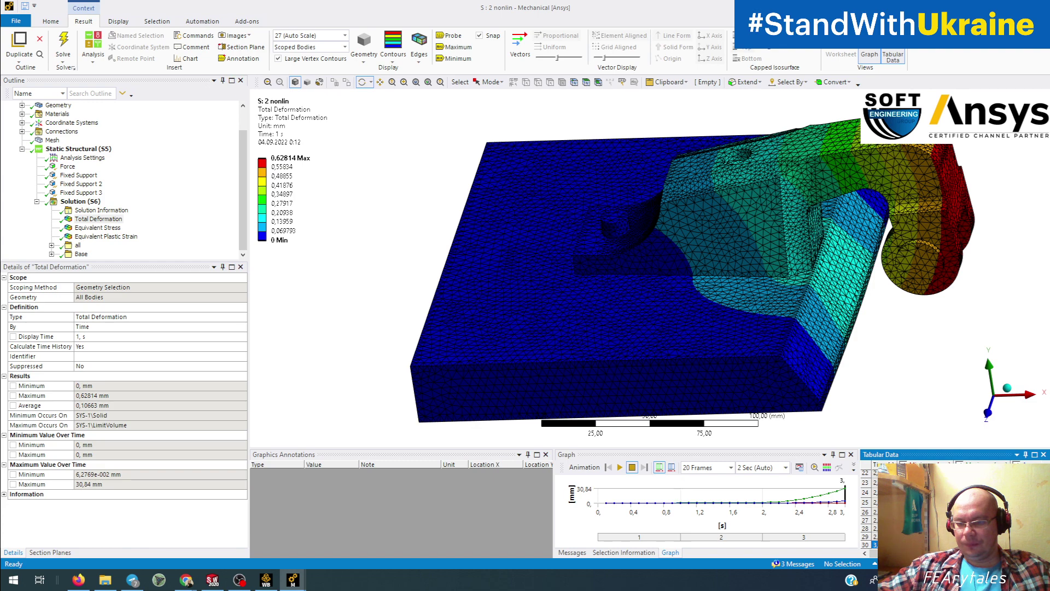
pyautogui.click(562, 329)
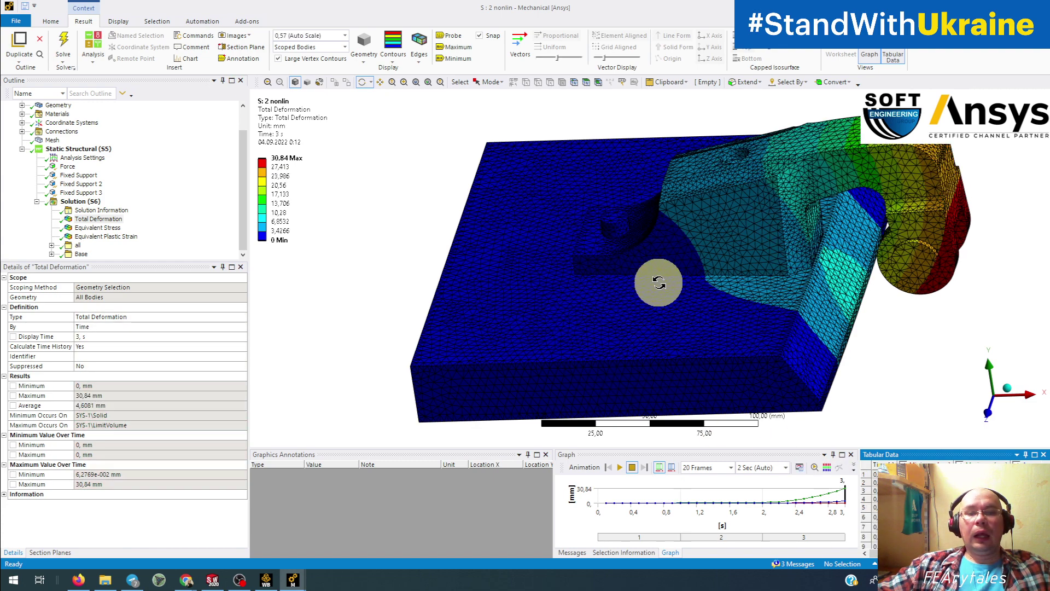
pyautogui.moveTo(659, 282); pyautogui.dragTo(558, 277)
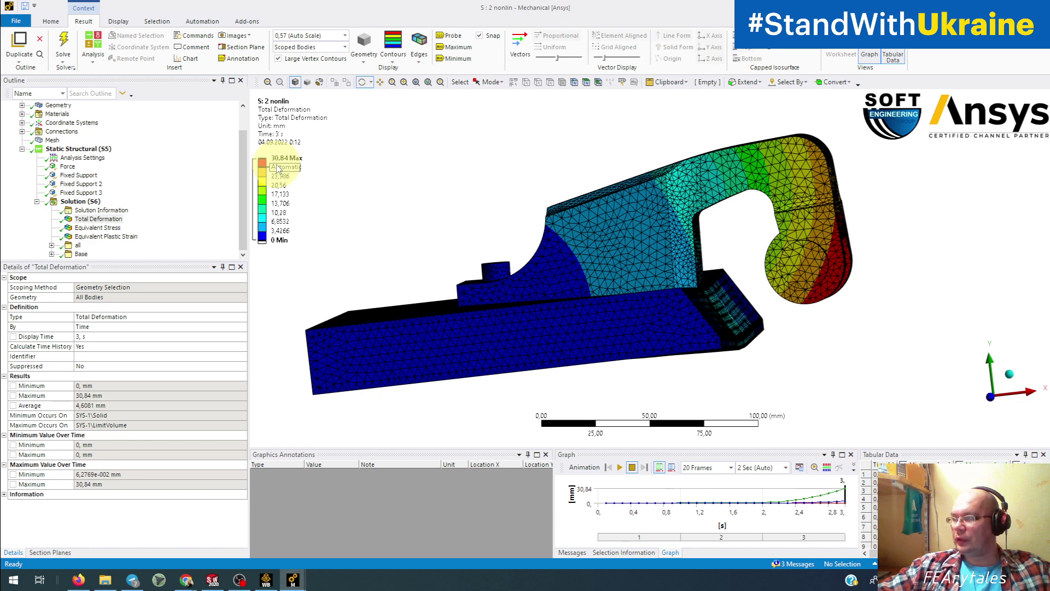
# - Switch to R: 15 nonlin, display its Total Deformation and examine the clamp and base plate up close
pyautogui.click(300, 581)
pyautogui.click(356, 543)
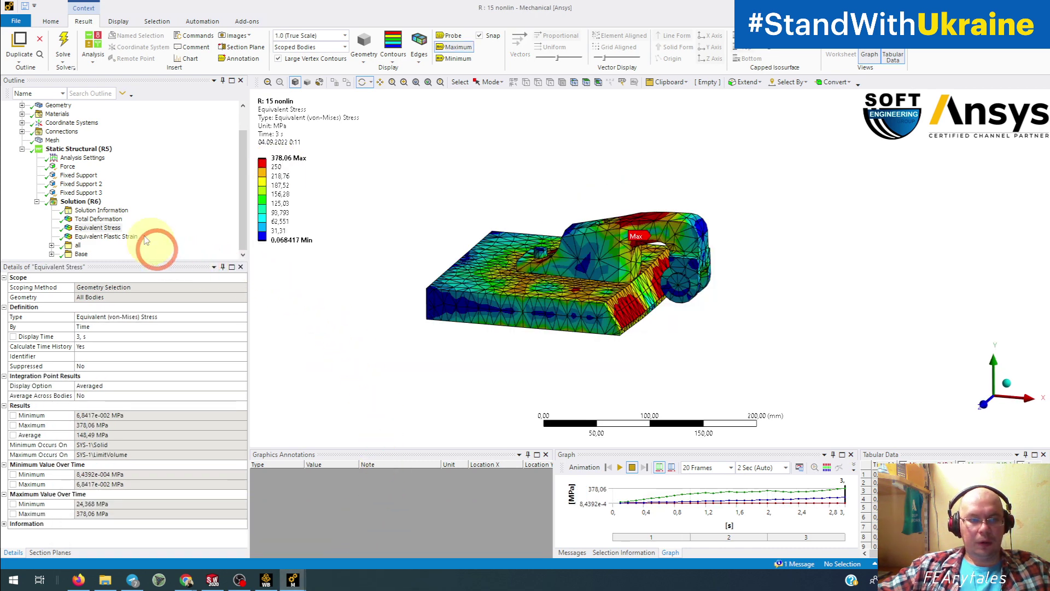
pyautogui.click(107, 219)
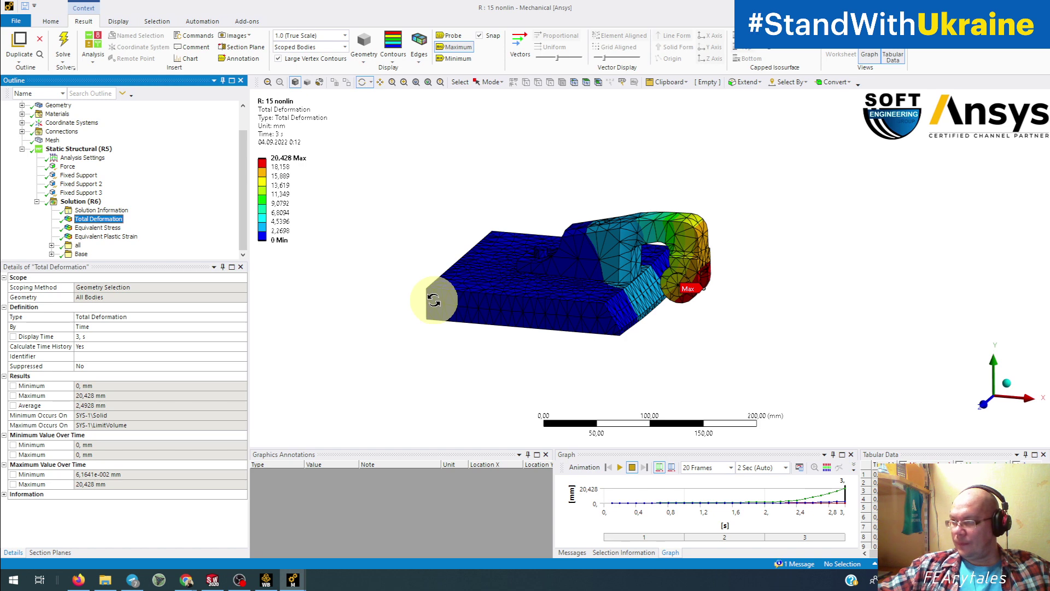
pyautogui.moveTo(434, 300); pyautogui.dragTo(508, 344)
pyautogui.scroll(5, 506, 346)
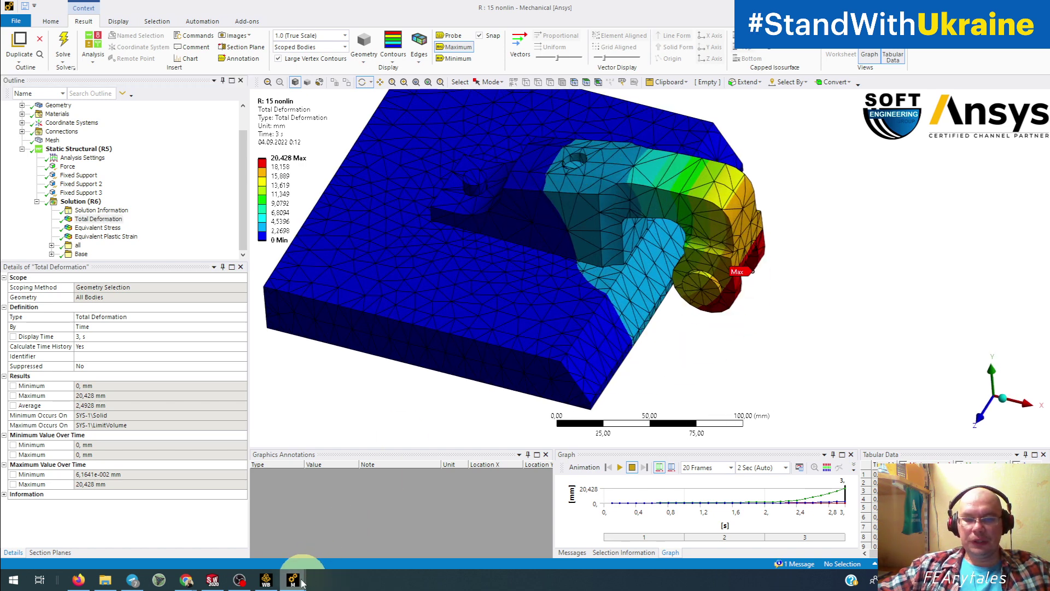
# - Return to S: 2 nonlin and examine its Total Deformation around the base plate's front corner
pyautogui.moveTo(301, 582)
pyautogui.click(465, 526)
pyautogui.moveTo(626, 323); pyautogui.dragTo(722, 290)
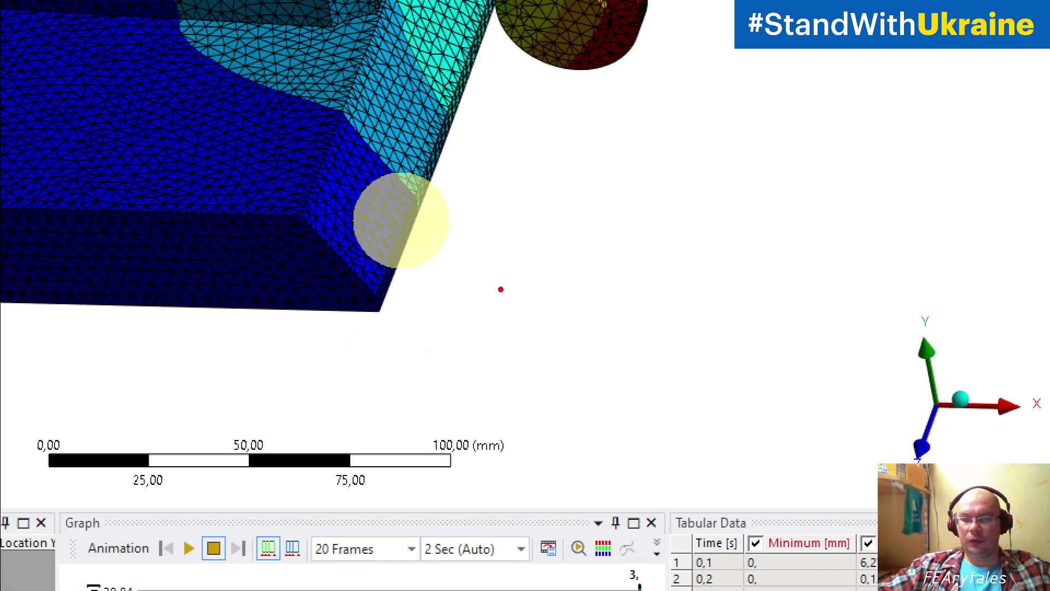
# - Sketch a large red triangle beside the magnified base plate and mark smaller blue subdivisions in its corners
pyautogui.moveTo(467, 321)
pyautogui.mouseDown()
pyautogui.moveTo(919, 353)
pyautogui.moveTo(763, 135)
pyautogui.mouseUp()
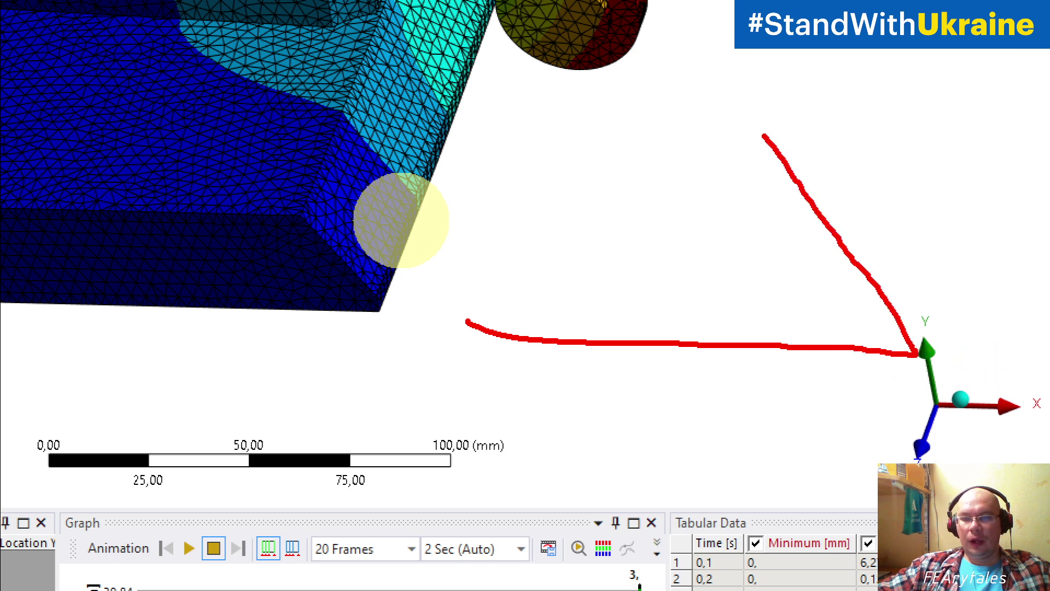
pyautogui.moveTo(714, 53); pyautogui.dragTo(498, 267)
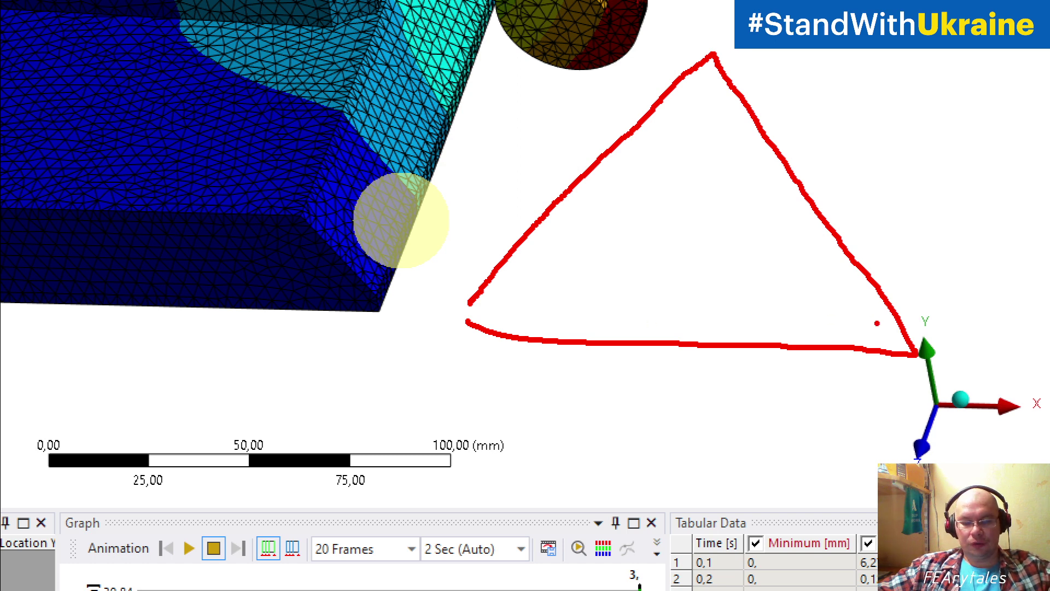
pyautogui.moveTo(884, 310)
pyautogui.mouseDown()
pyautogui.moveTo(874, 340)
pyautogui.moveTo(897, 346)
pyautogui.mouseUp()
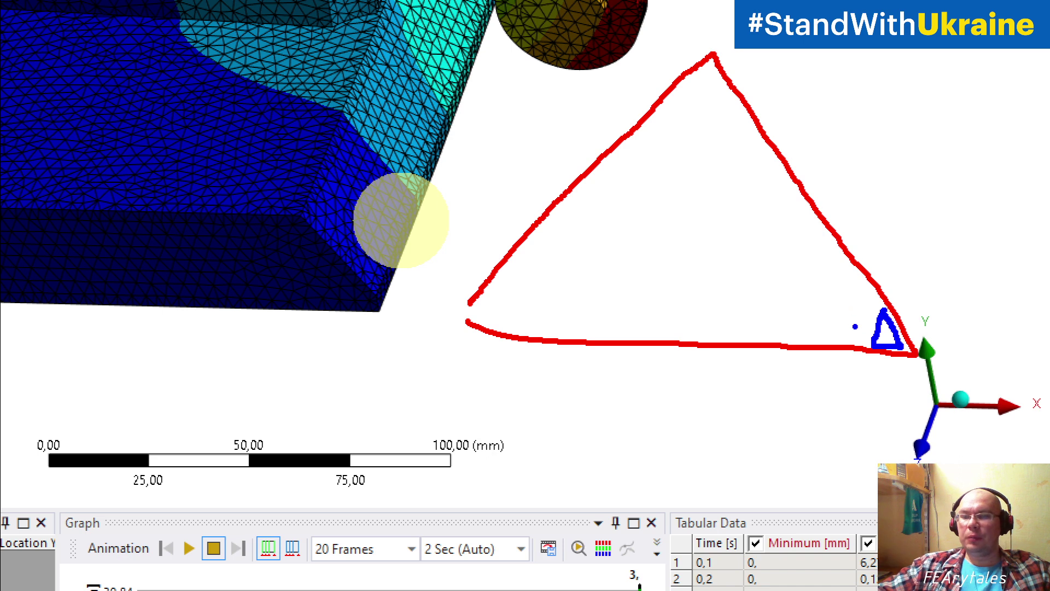
pyautogui.moveTo(865, 345)
pyautogui.mouseDown()
pyautogui.moveTo(848, 328)
pyautogui.moveTo(875, 309)
pyautogui.moveTo(843, 312)
pyautogui.moveTo(832, 344)
pyautogui.mouseUp()
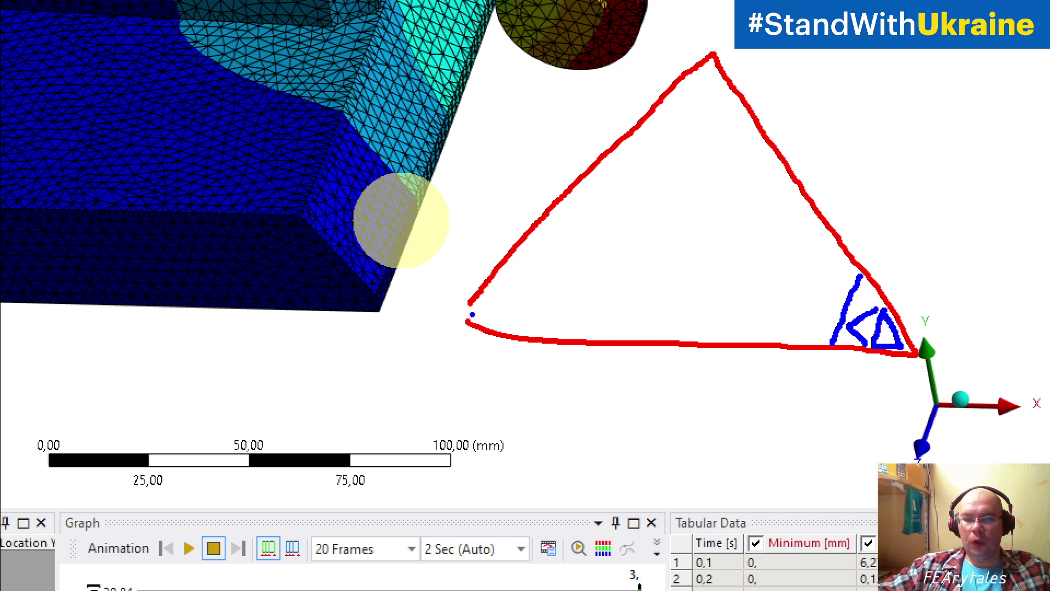
pyautogui.moveTo(477, 292); pyautogui.dragTo(484, 318)
pyautogui.moveTo(687, 80); pyautogui.dragTo(729, 82)
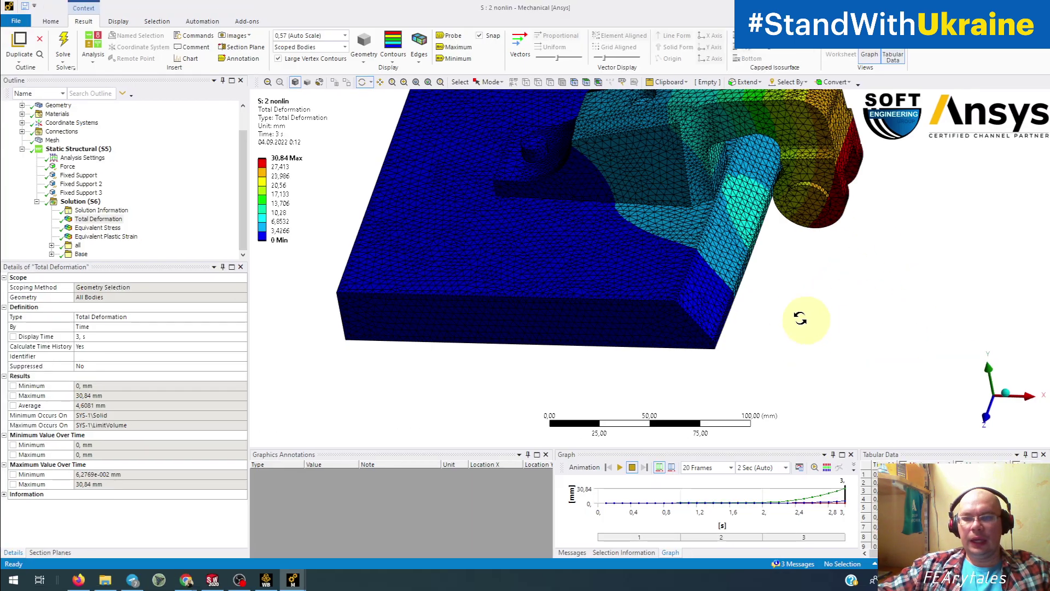
# - Switch to the krank project in Workbench and close the Engineering Data of R2,S2
pyautogui.moveTo(799, 317)
pyautogui.mouseDown()
pyautogui.moveTo(729, 375)
pyautogui.moveTo(699, 381)
pyautogui.moveTo(696, 356)
pyautogui.moveTo(704, 352)
pyautogui.moveTo(661, 384)
pyautogui.moveTo(629, 454)
pyautogui.moveTo(645, 352)
pyautogui.mouseUp()
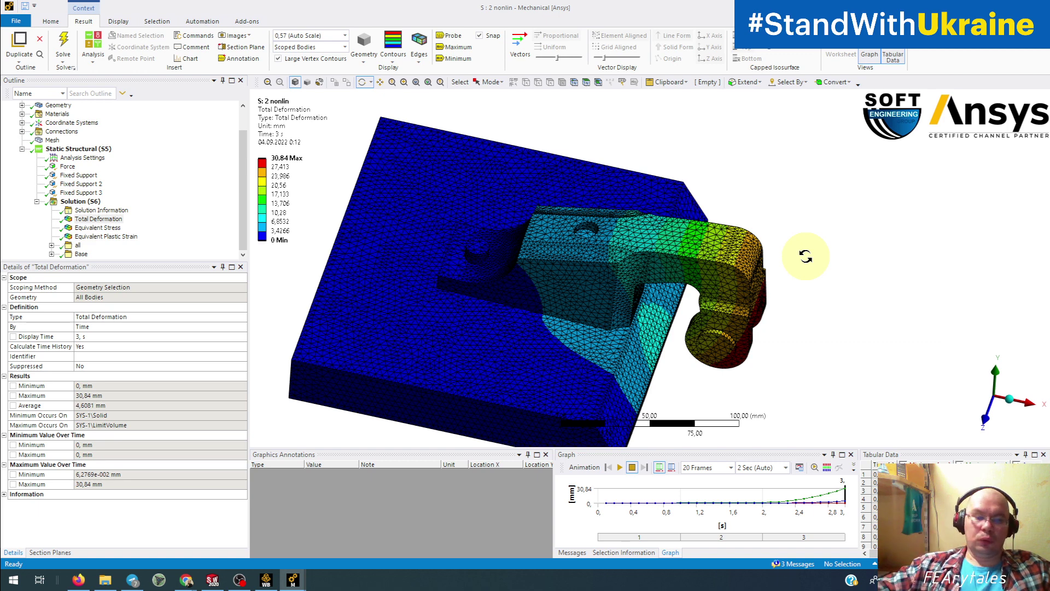
pyautogui.click(292, 581)
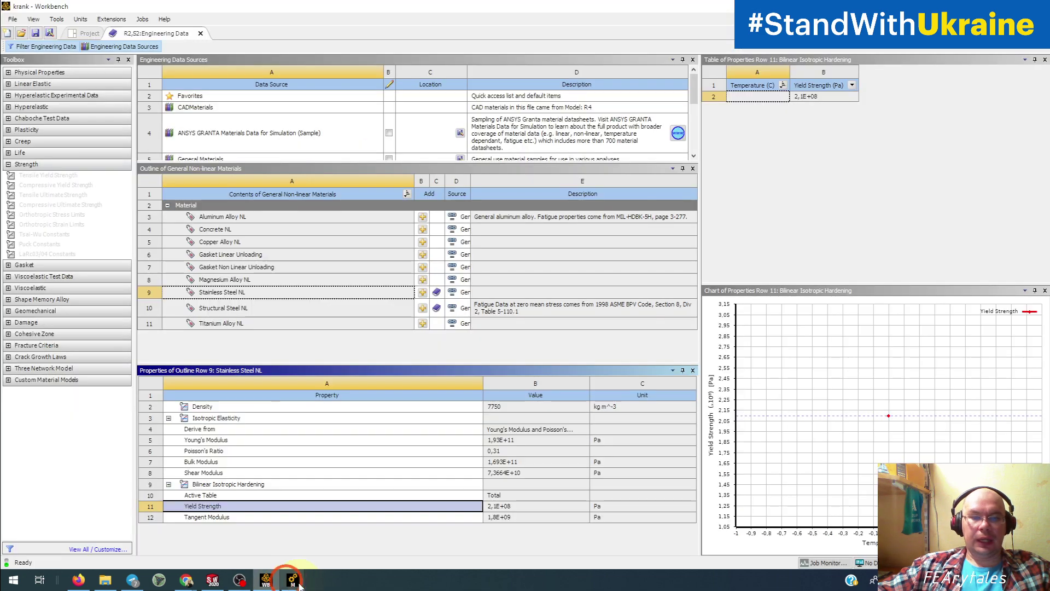
pyautogui.click(201, 34)
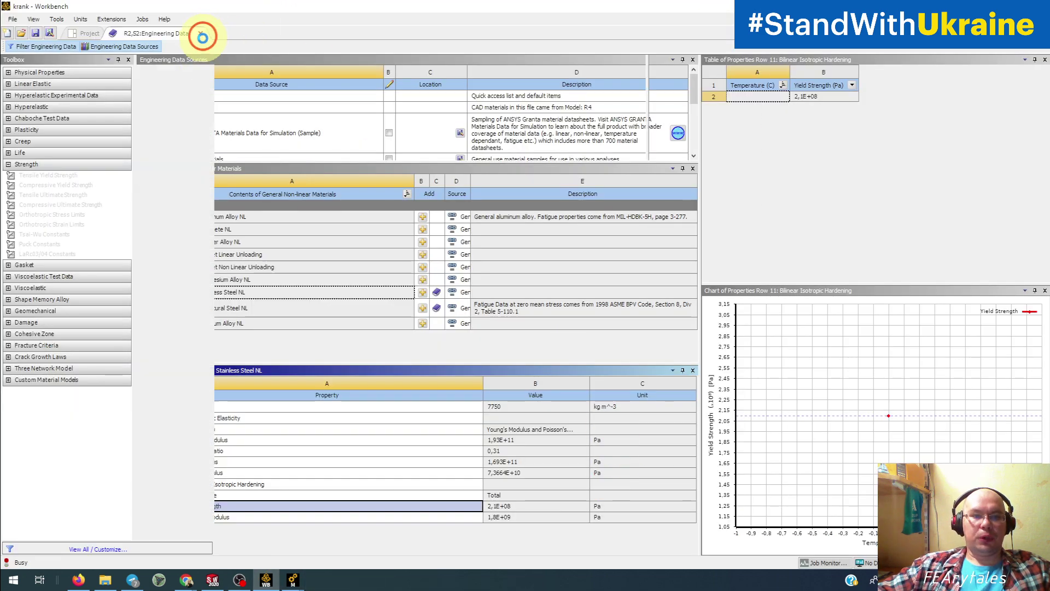